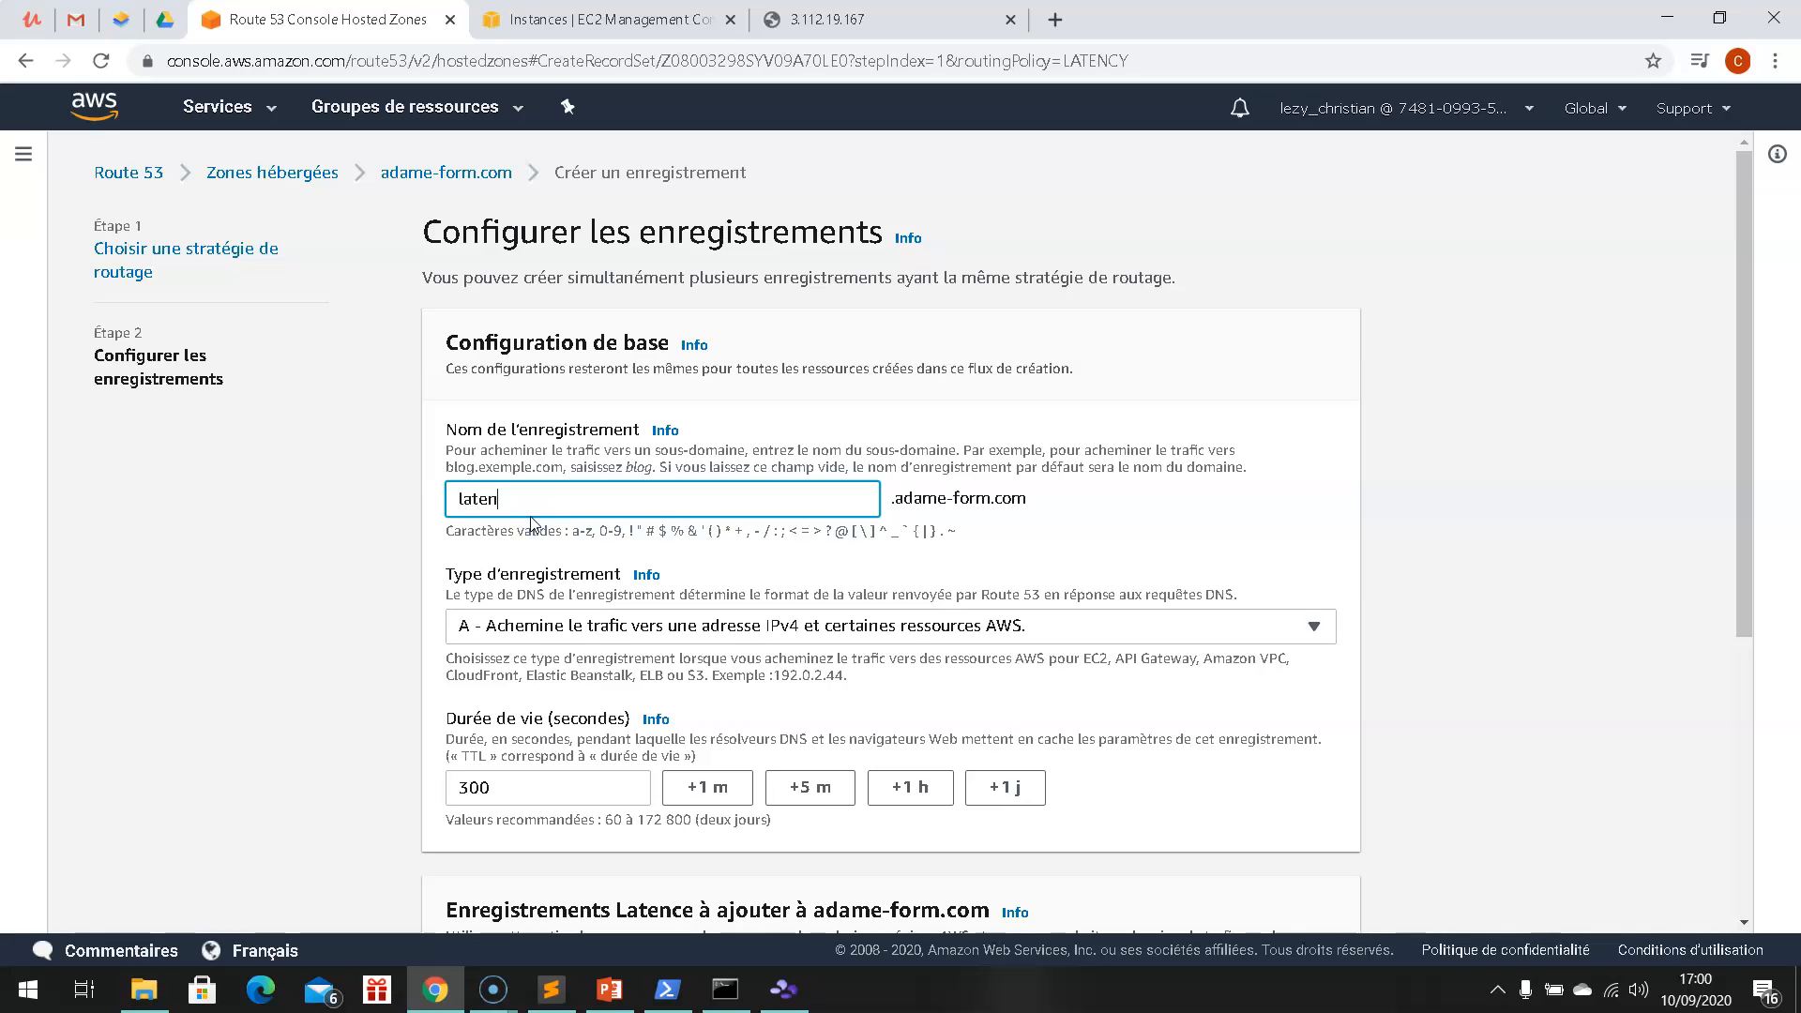
Name the record latence and start defining a latency record that routes to an IP address or other value
left_click(569, 642)
scroll(722, 655, "down", 1)
scroll(534, 702, "down", 1)
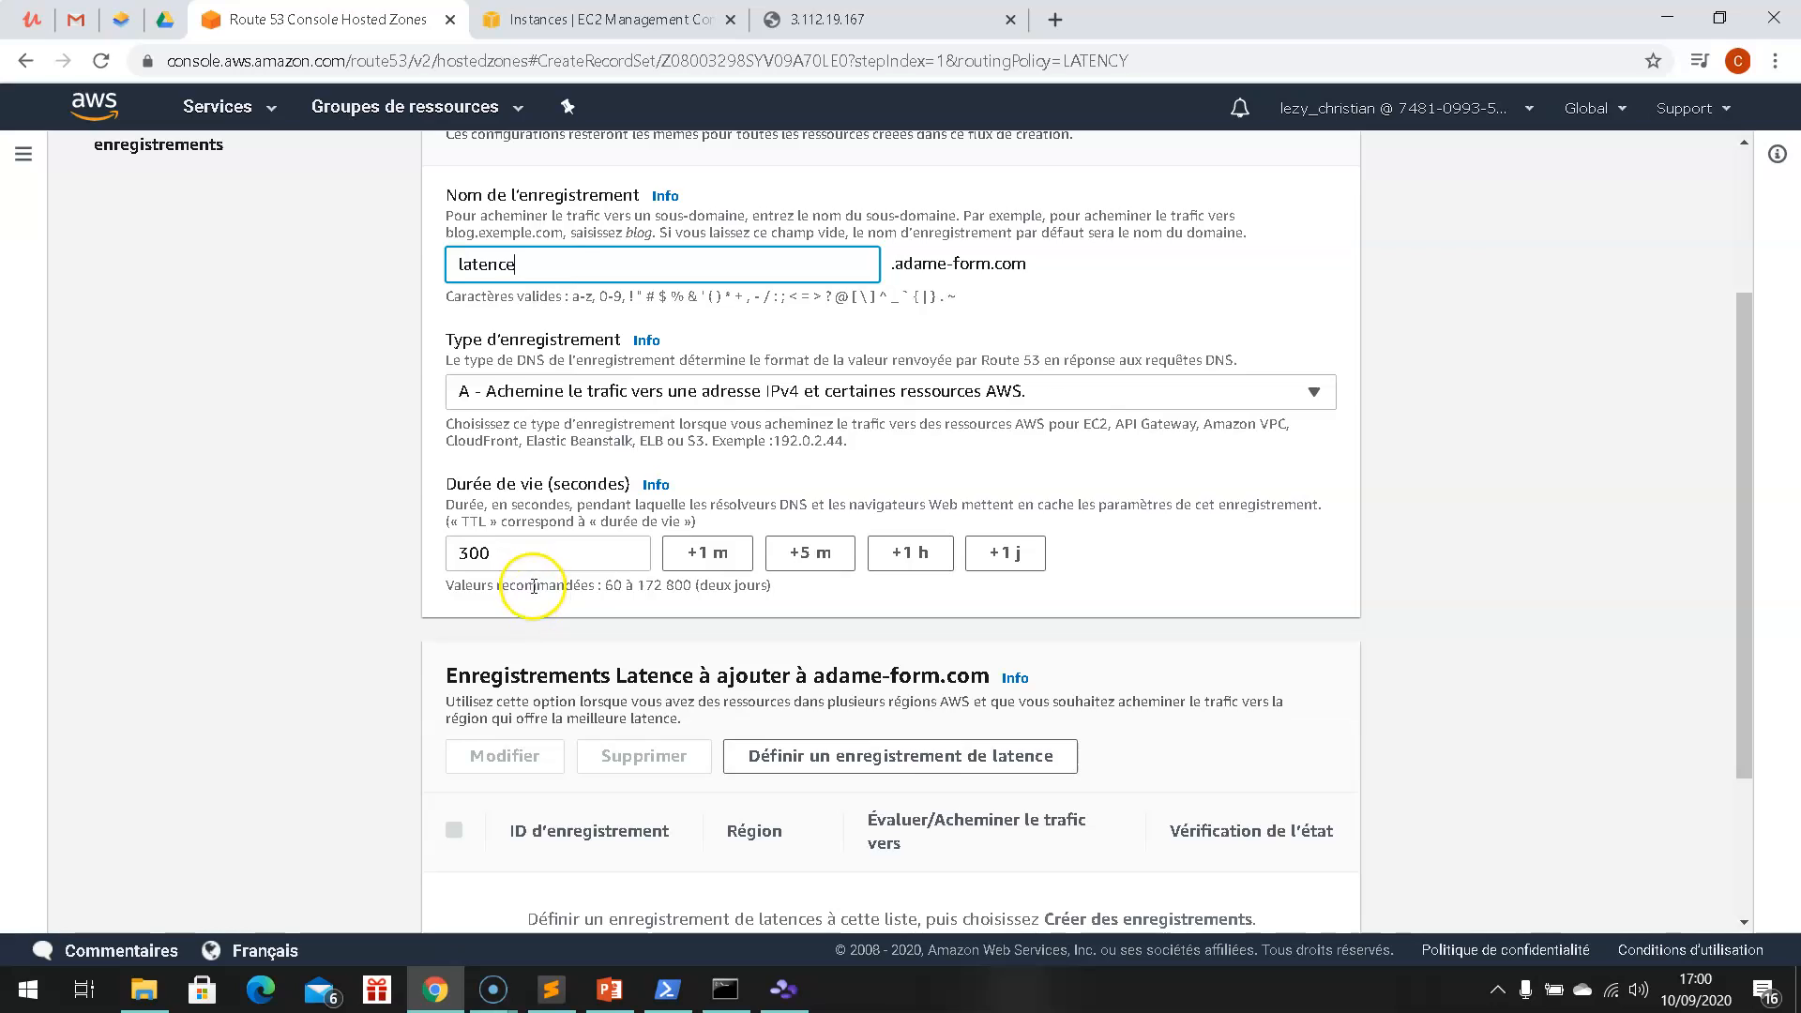
scroll(522, 571, "down", 2)
left_click(943, 532)
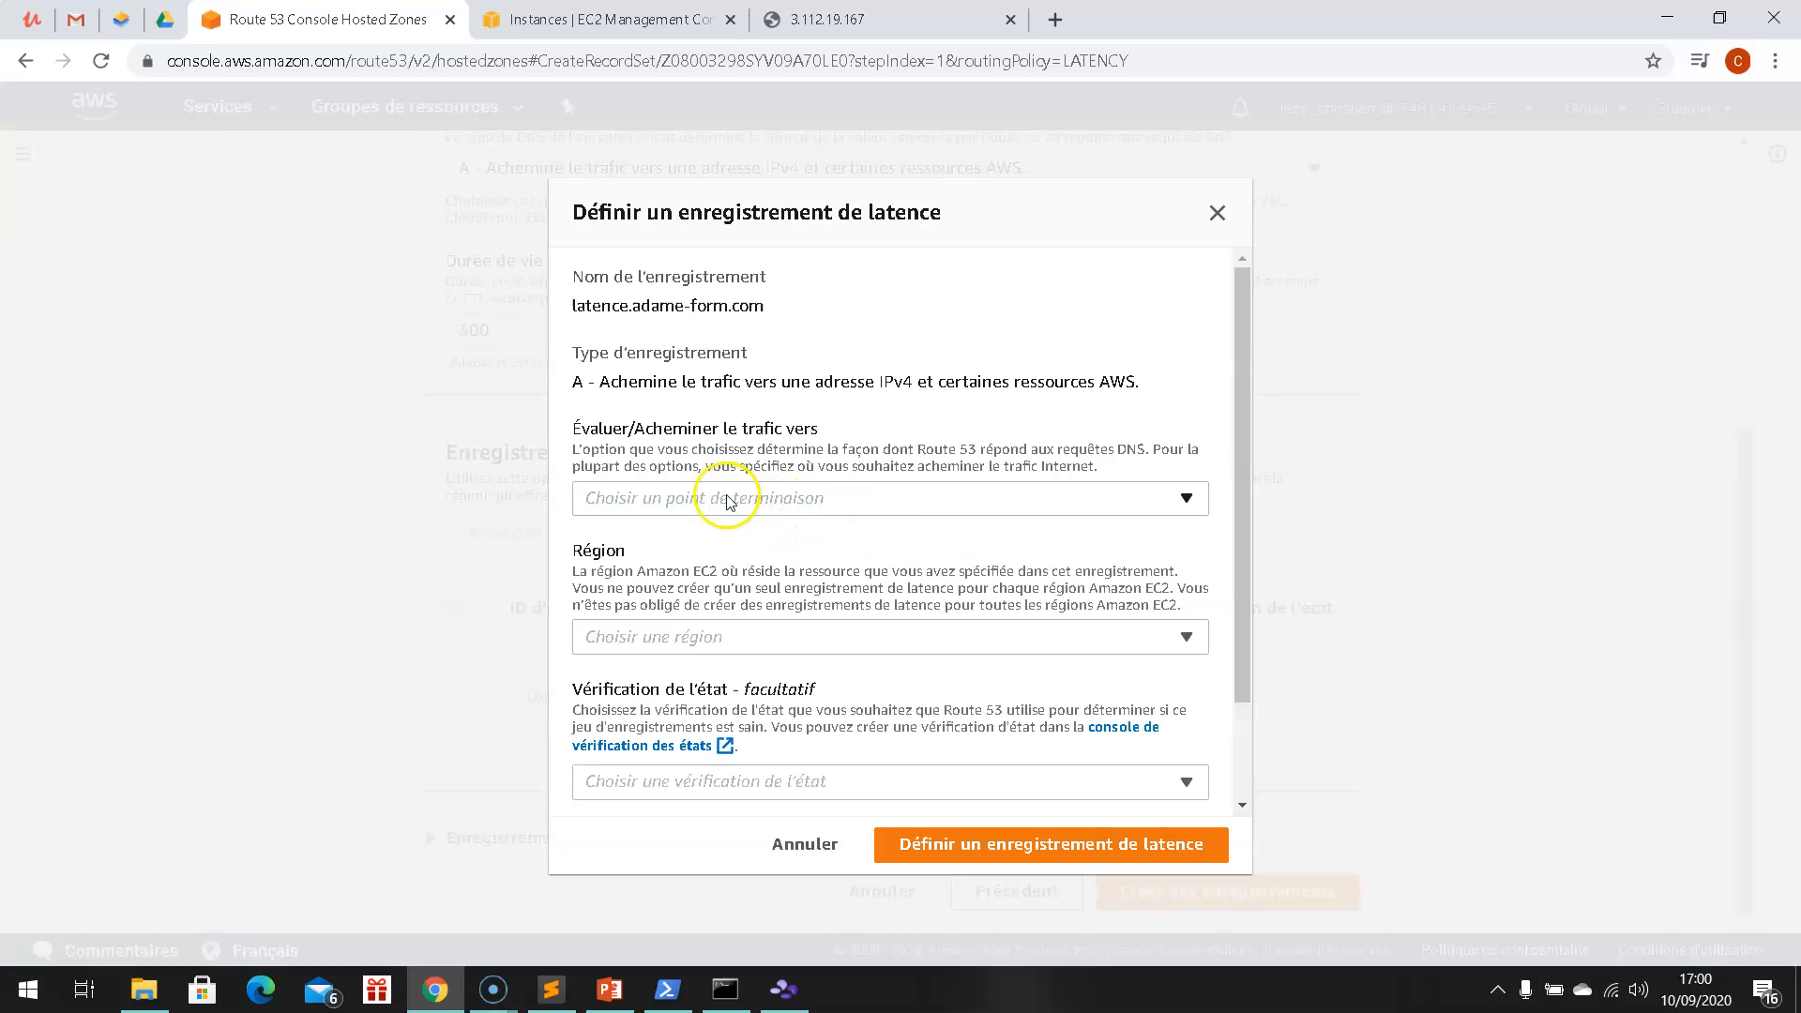
left_click(728, 502)
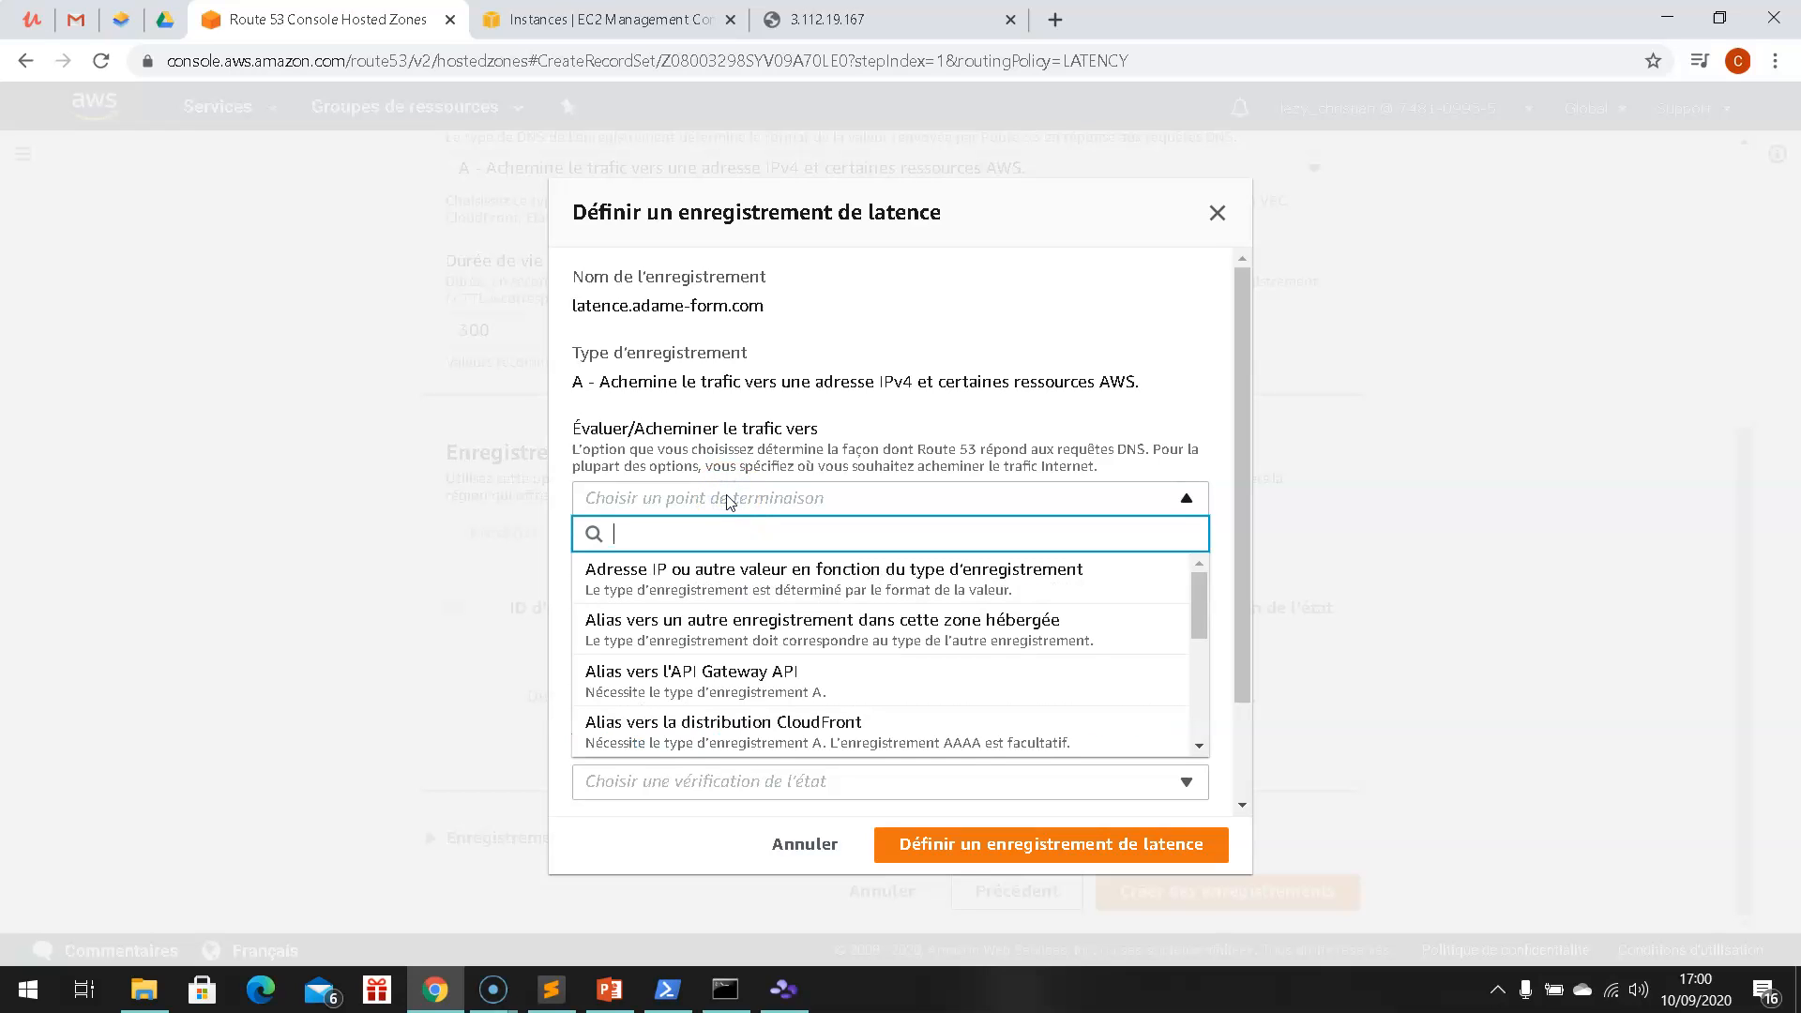
left_click(731, 589)
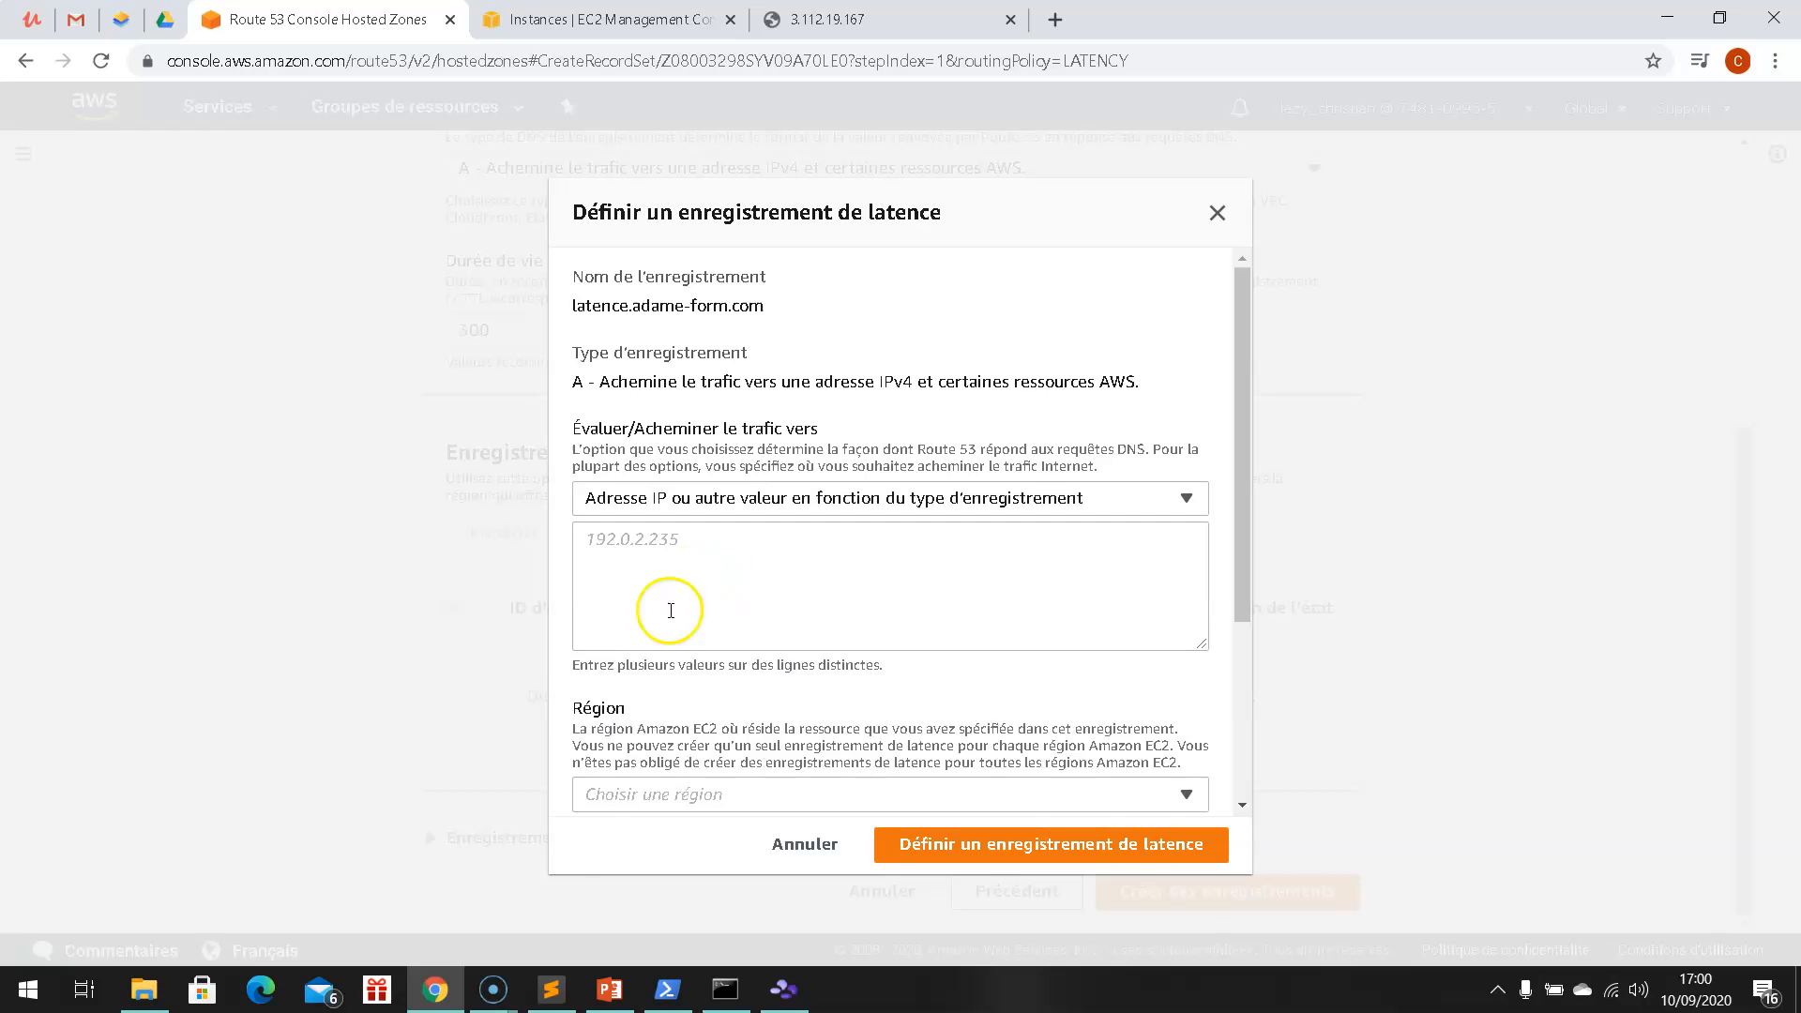
Copy the Irlande IP address 3.251.74.218 from the Sublime Text notes into the latency record's value in Chrome
mouse_move(551, 990)
left_click(554, 917)
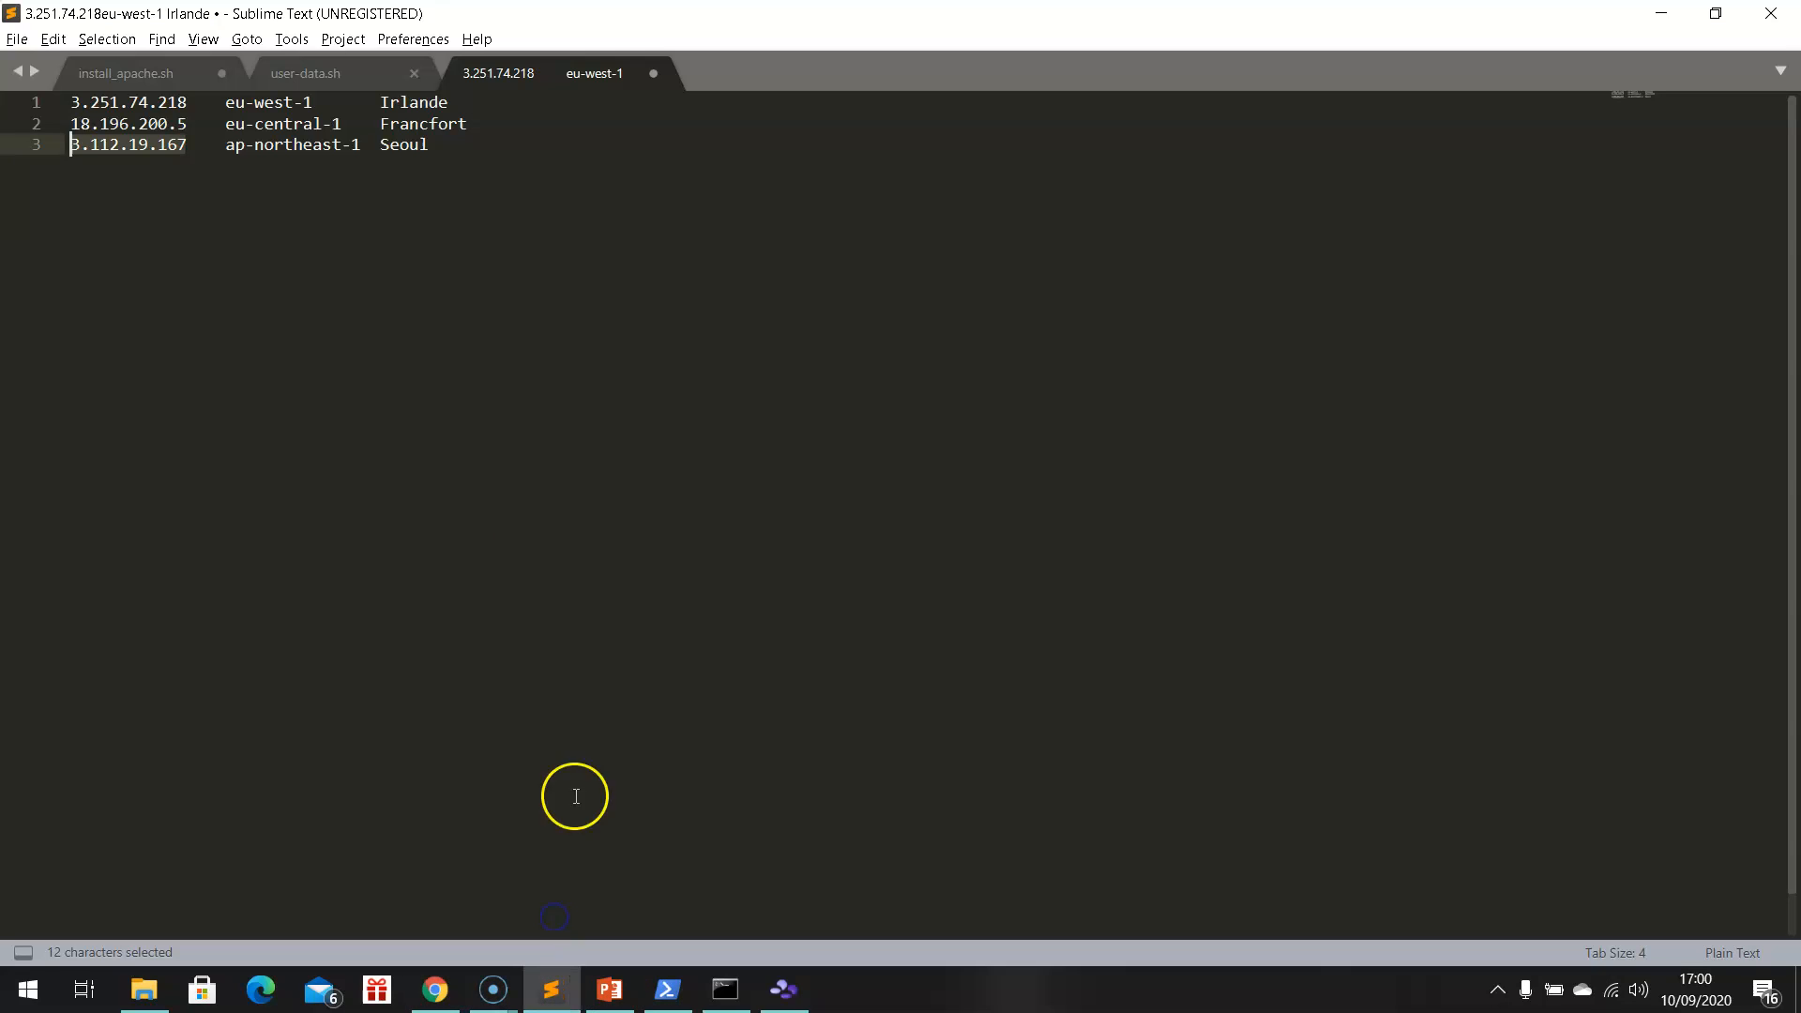
left_click(157, 101)
left_click_drag(187, 96, 79, 93)
right_click(81, 106)
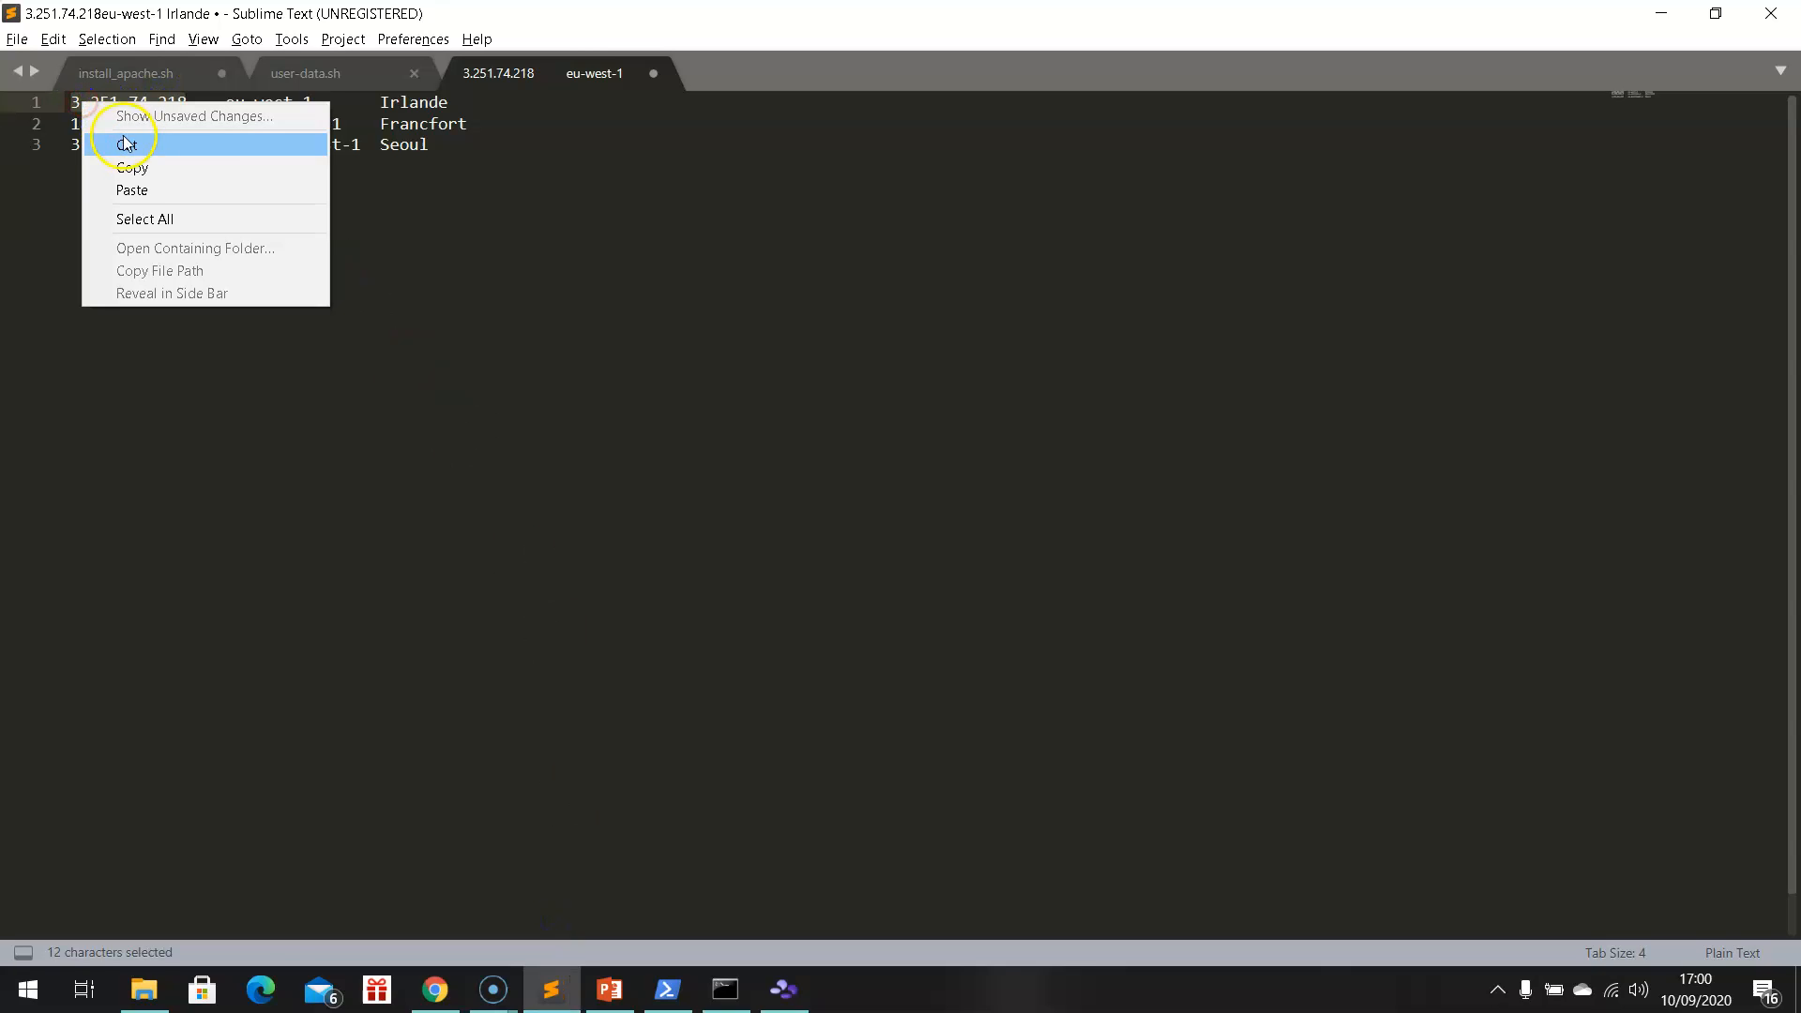
left_click(144, 167)
left_click(290, 532)
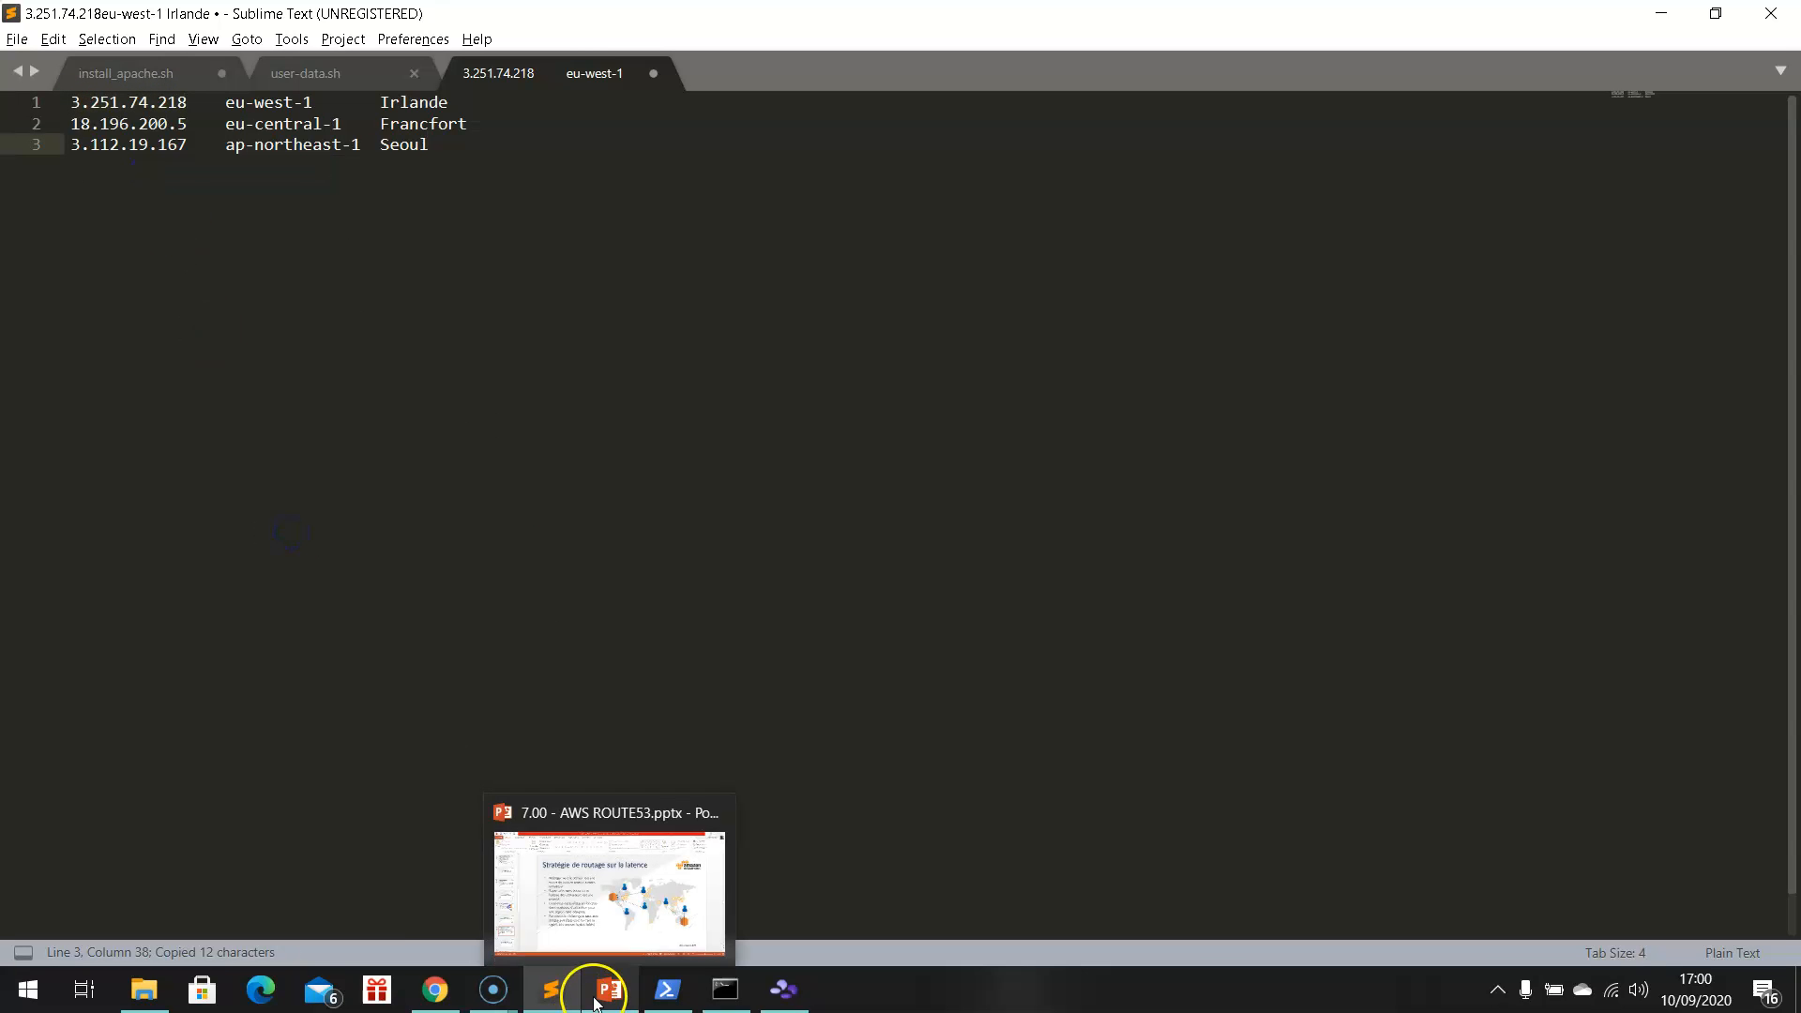
left_click(444, 989)
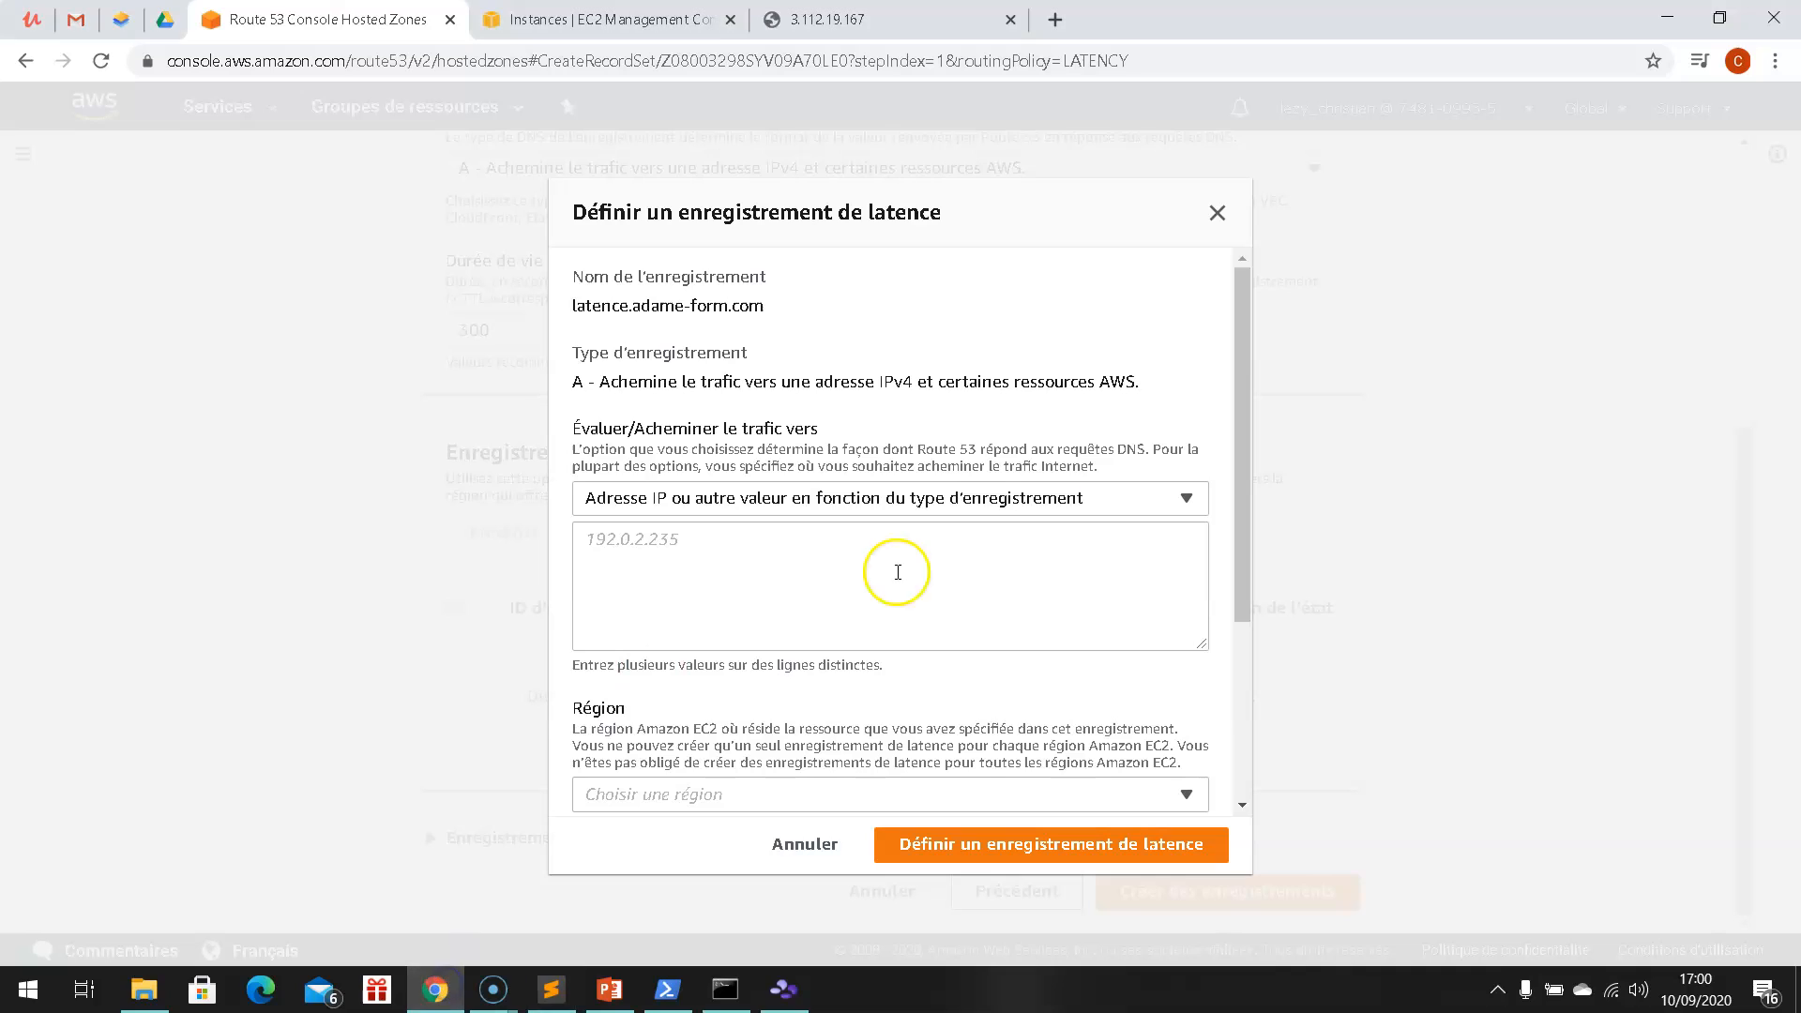
left_click(597, 550)
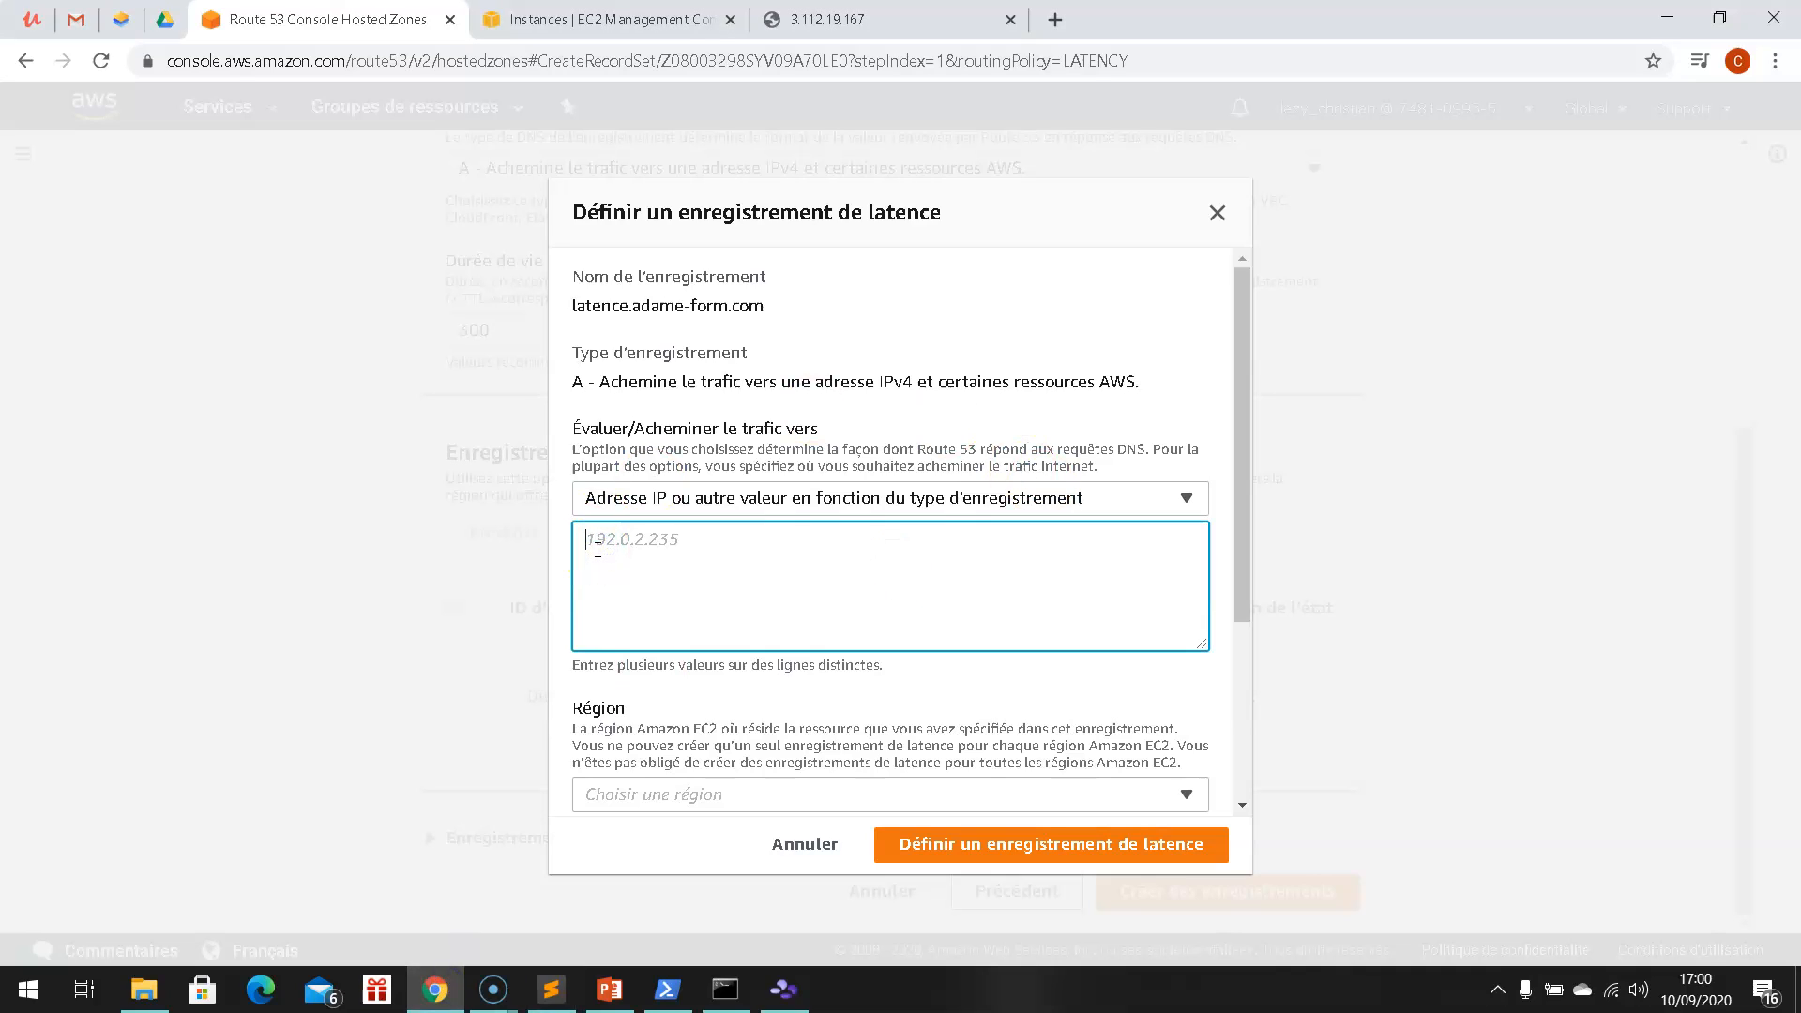
Set the latency record's region to Europe (Irlande)
left_click(756, 806)
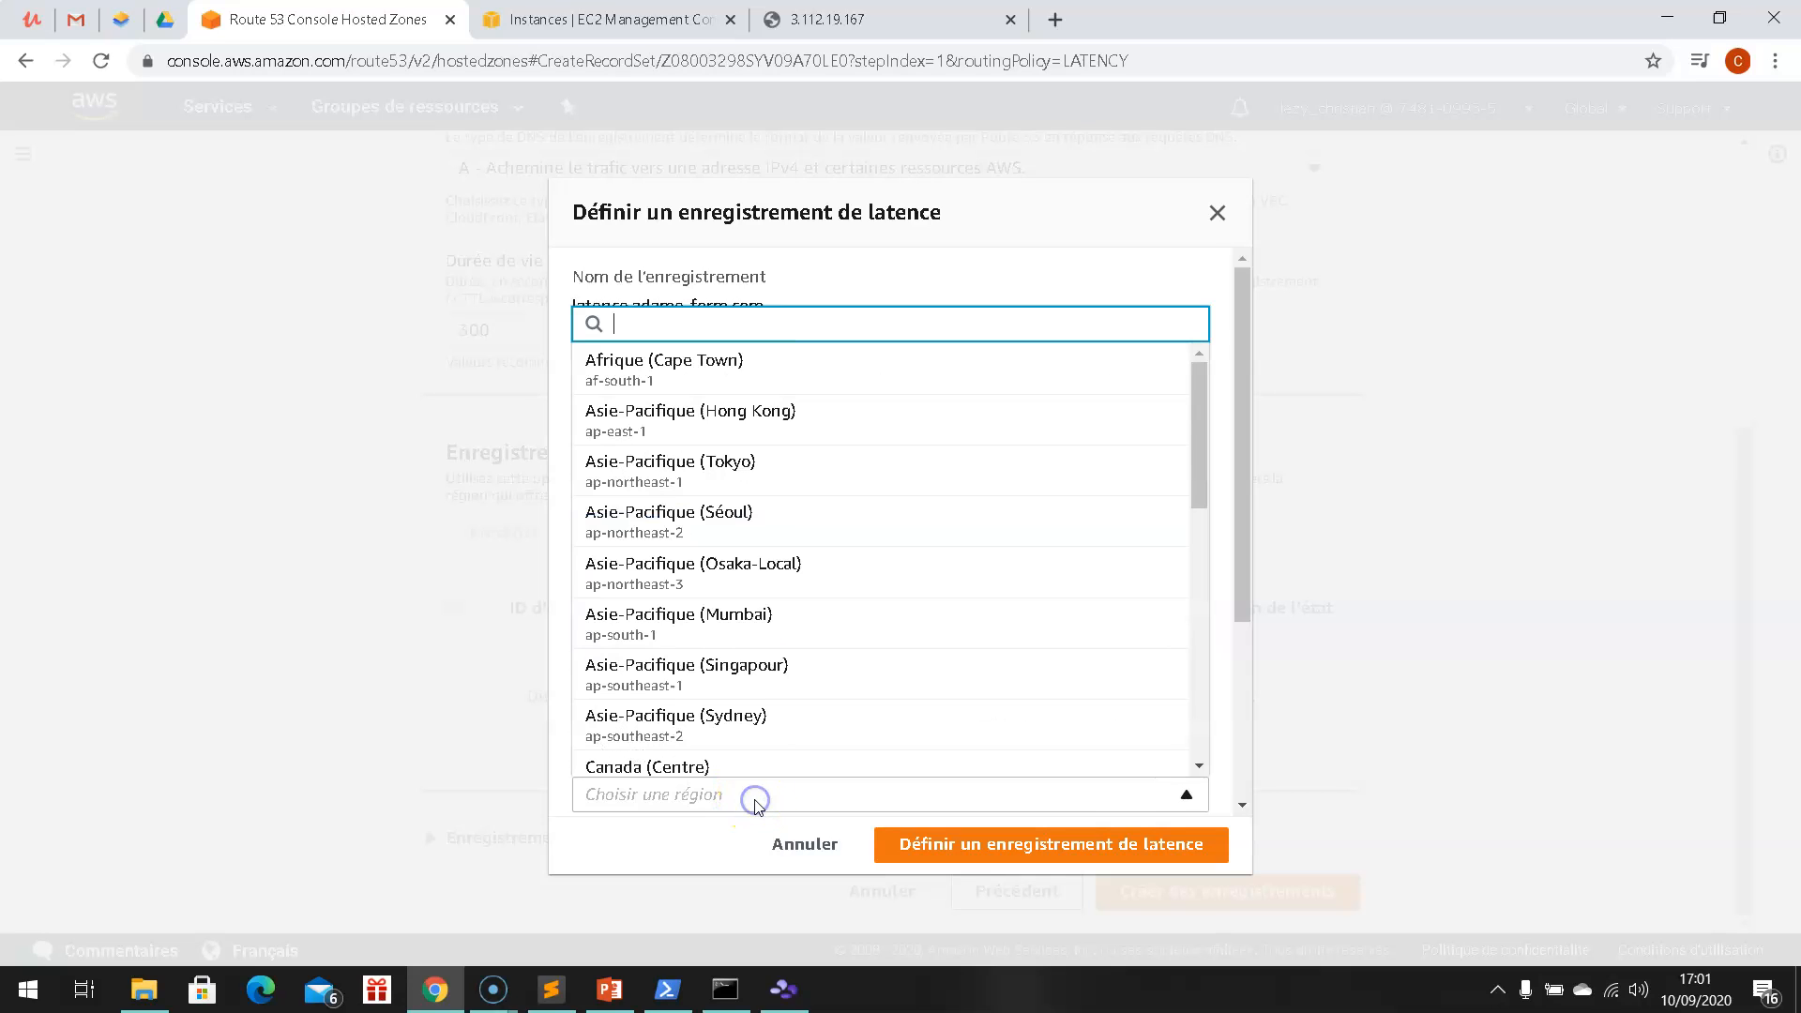
left_click(1240, 332)
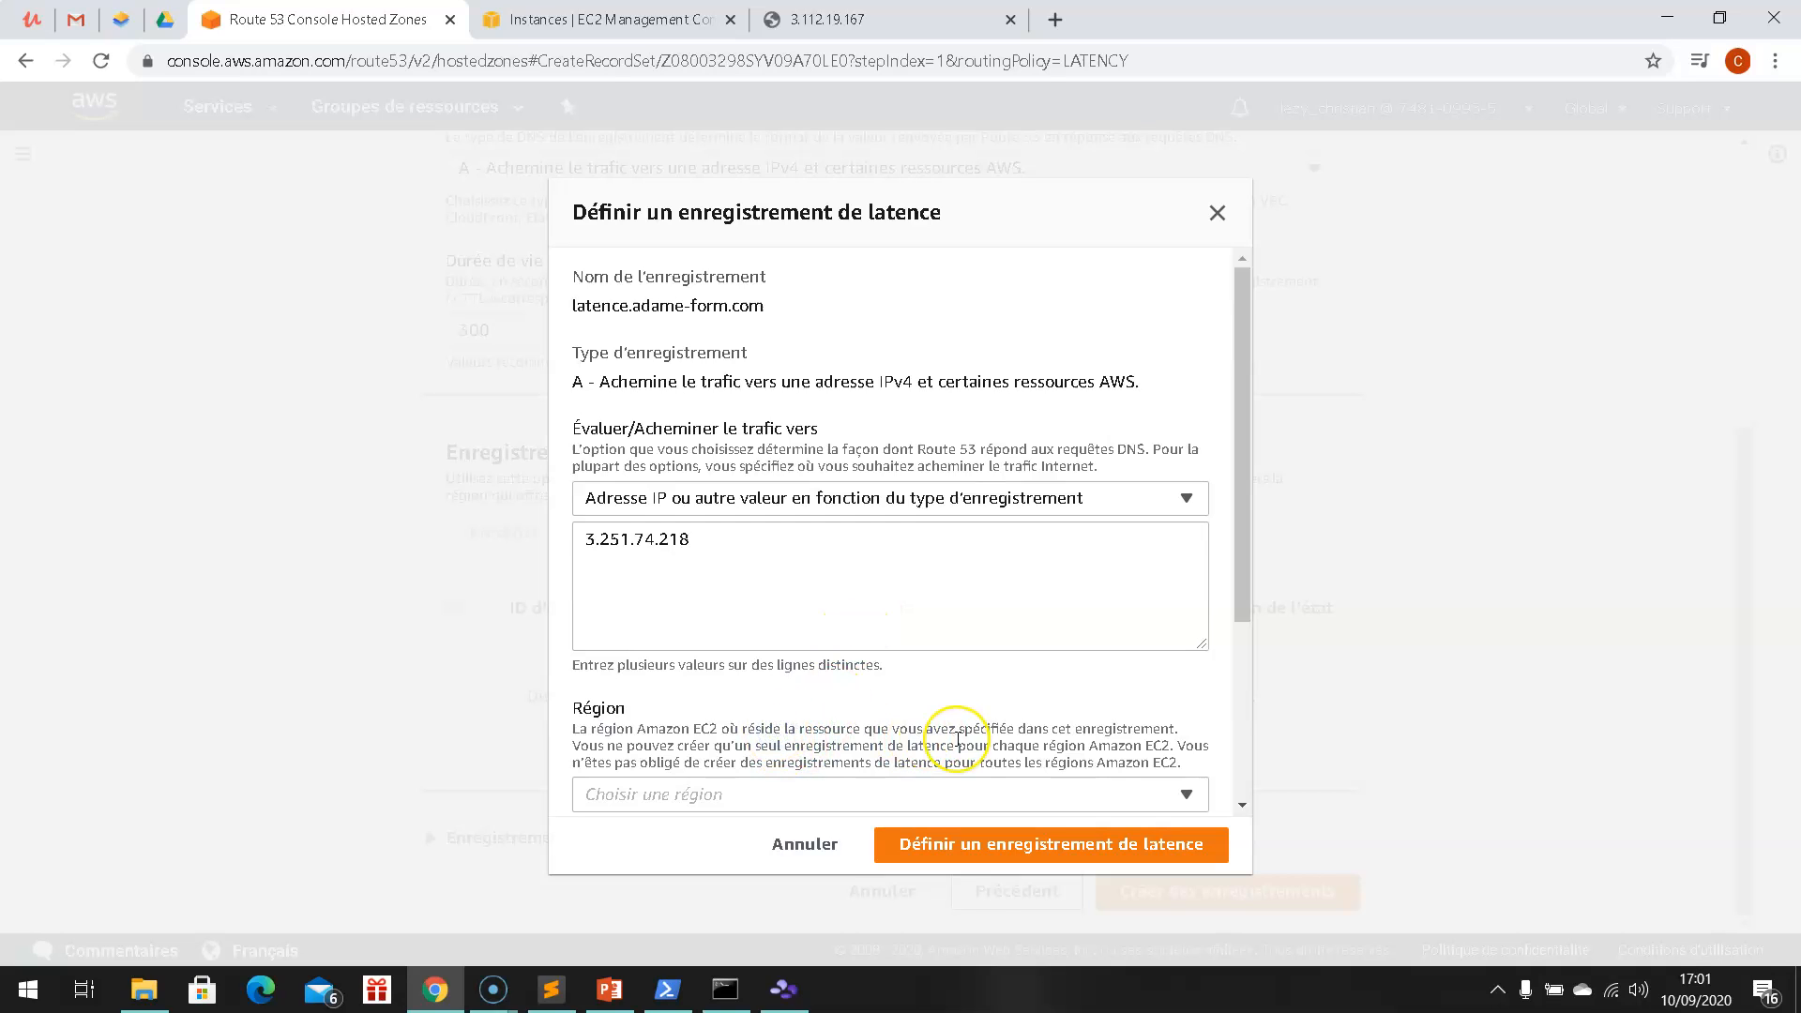
scroll(957, 738, "down", 3)
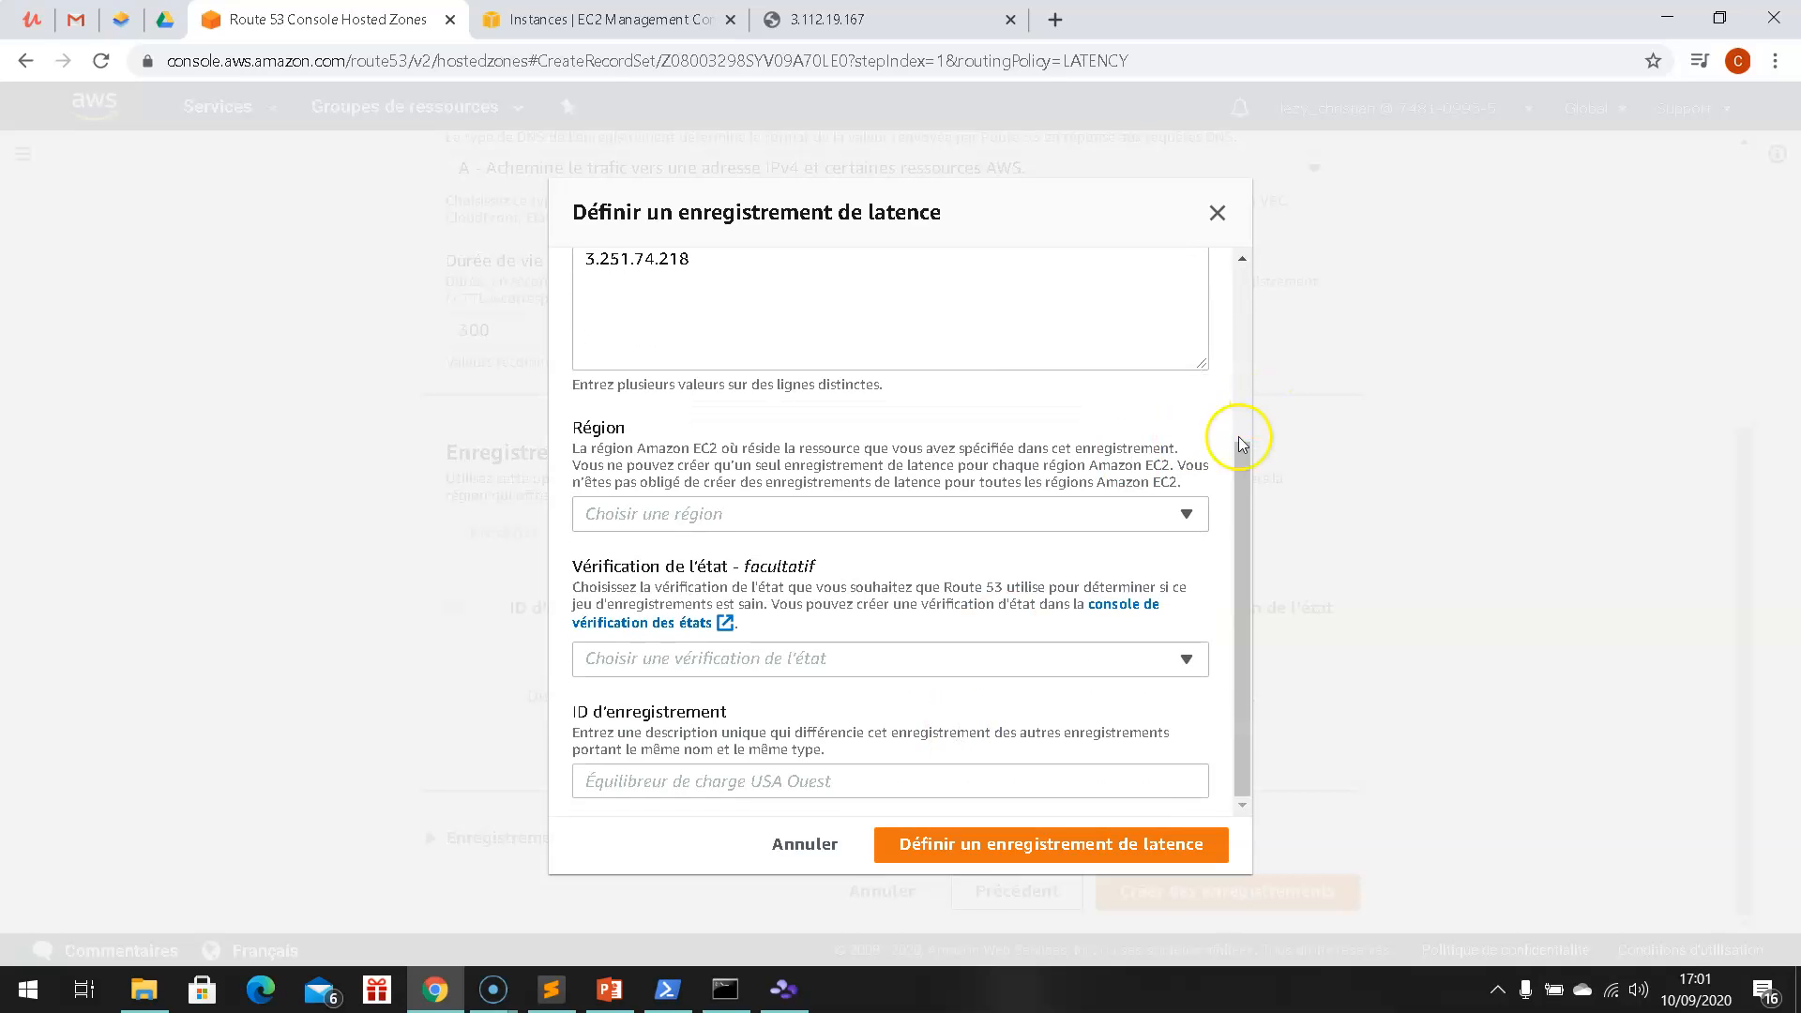
left_click(1188, 518)
scroll(848, 659, "down", 2)
scroll(851, 663, "down", 4)
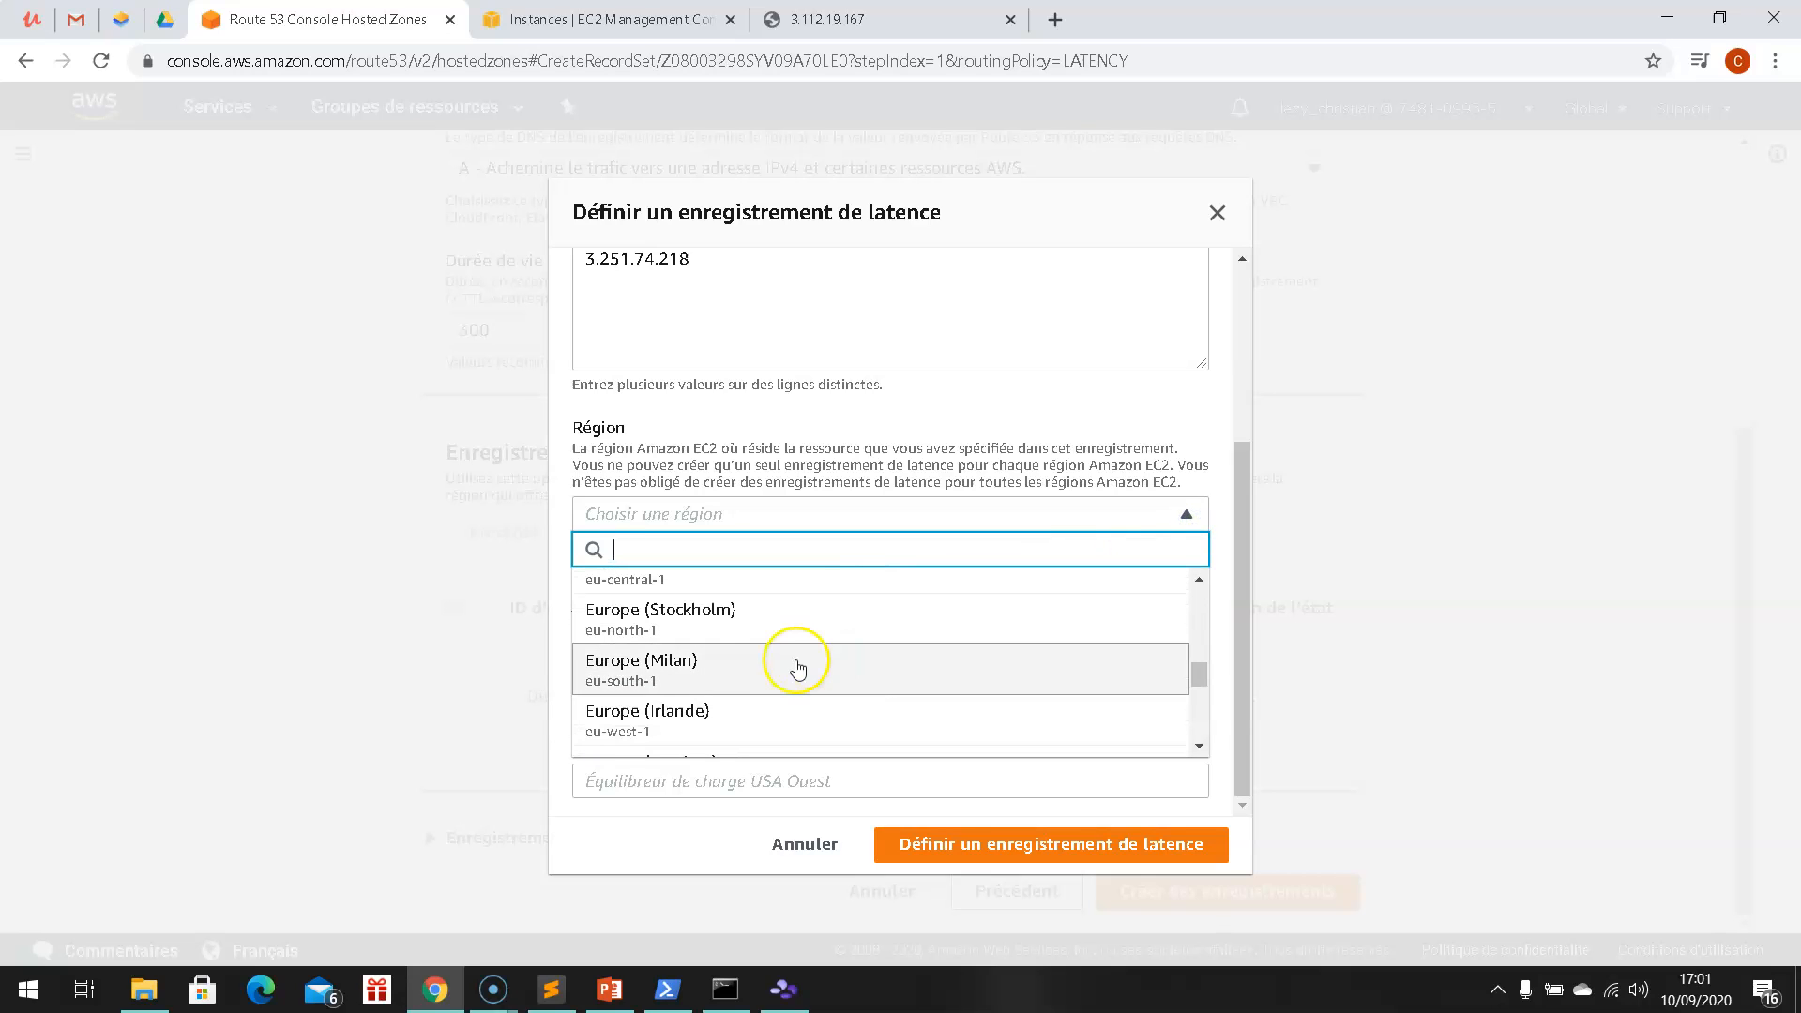
left_click(667, 721)
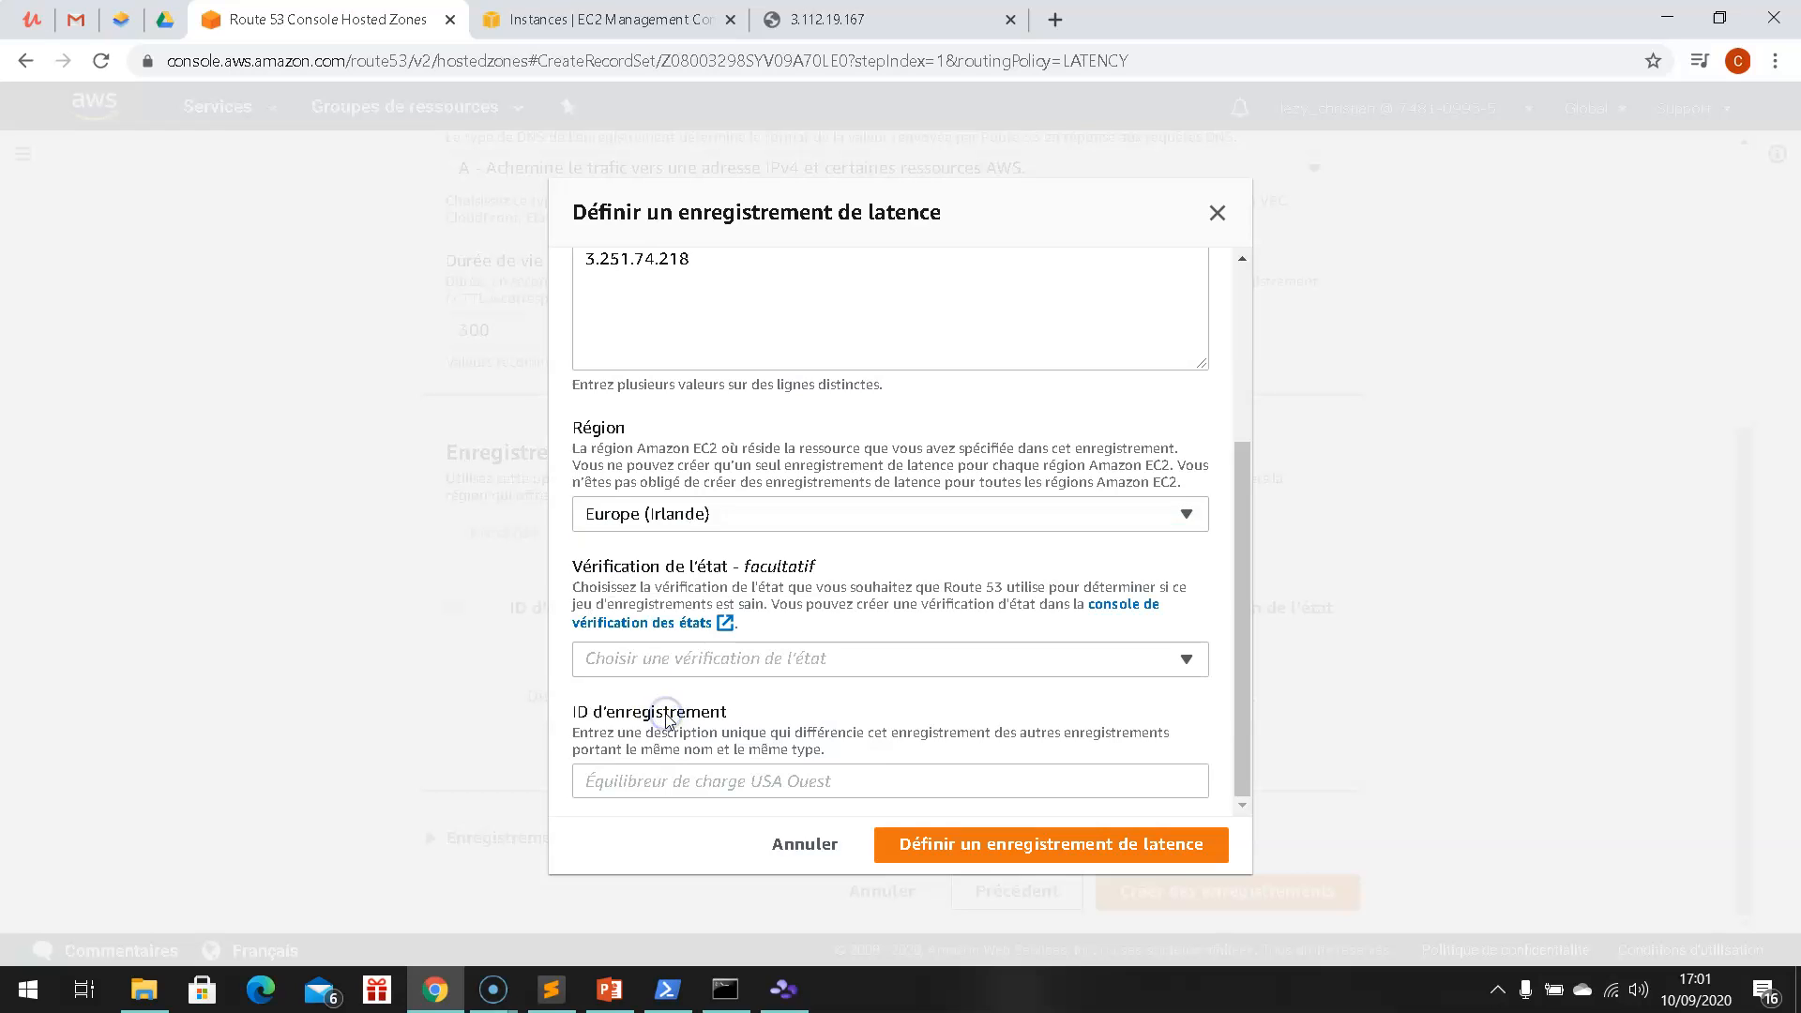
Check the available health checks, then add the Irlande latency record with the record ID LAT
left_click(1188, 660)
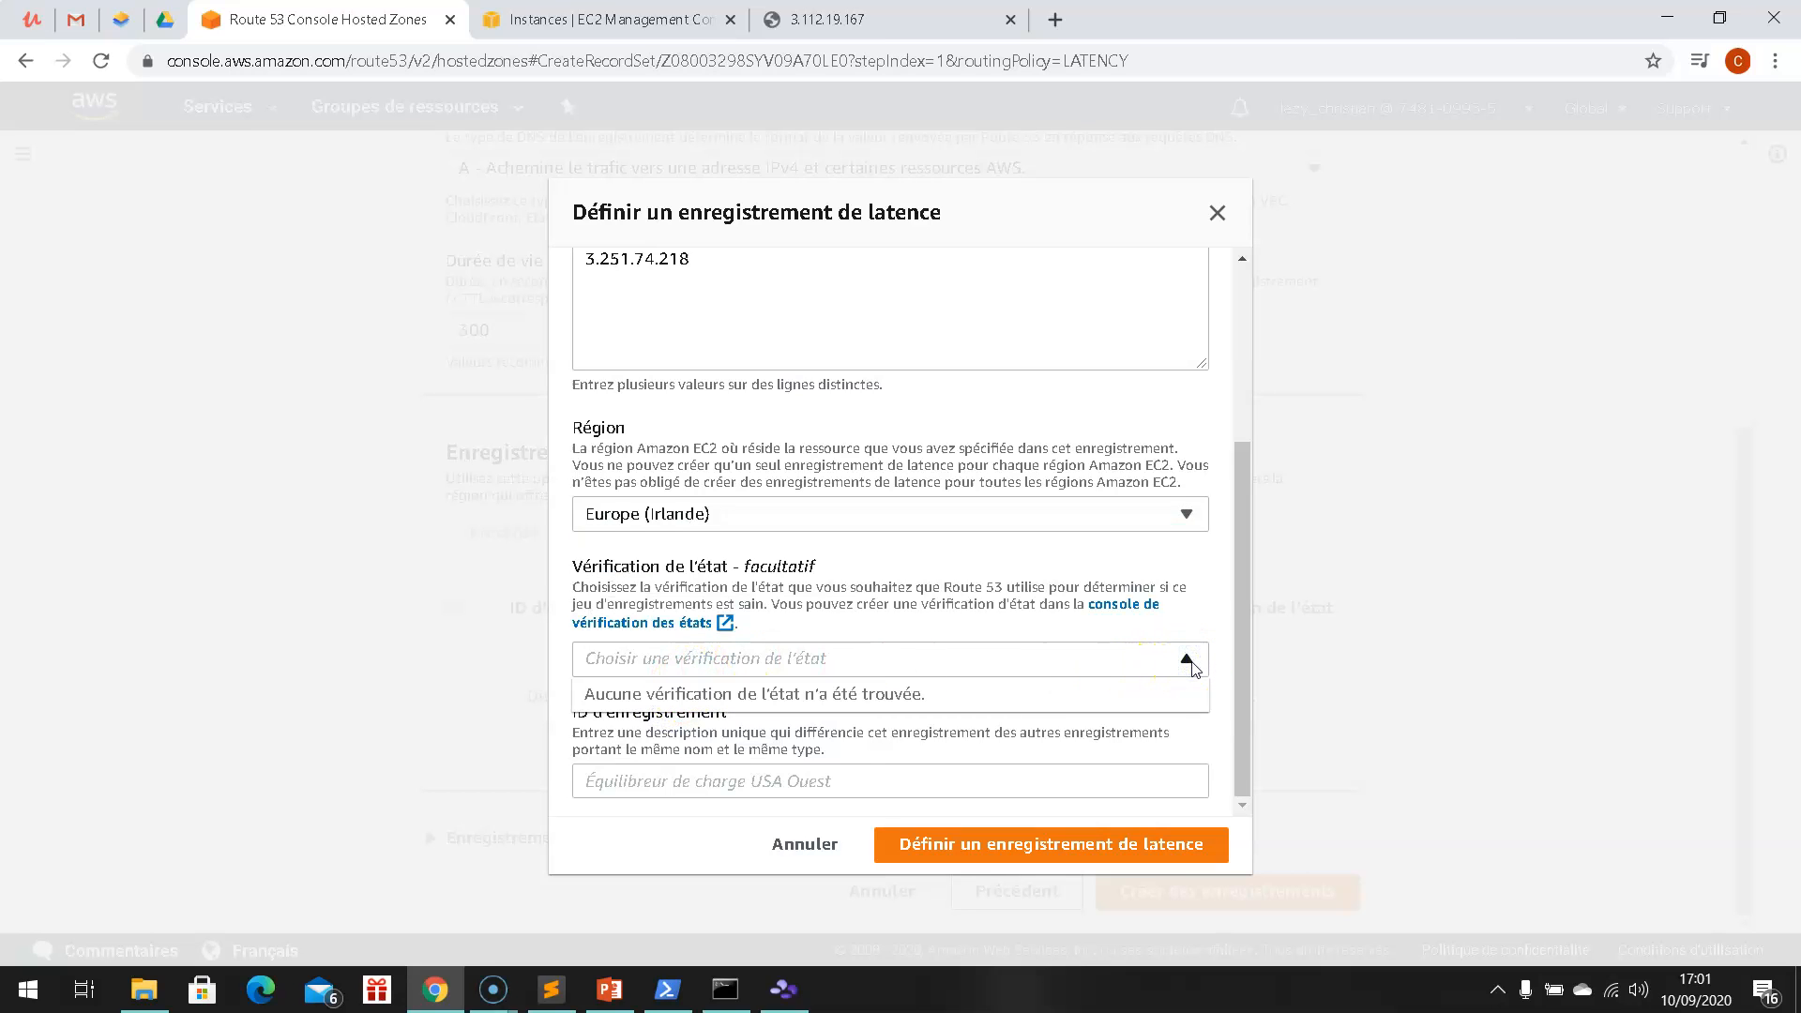
left_click(1189, 662)
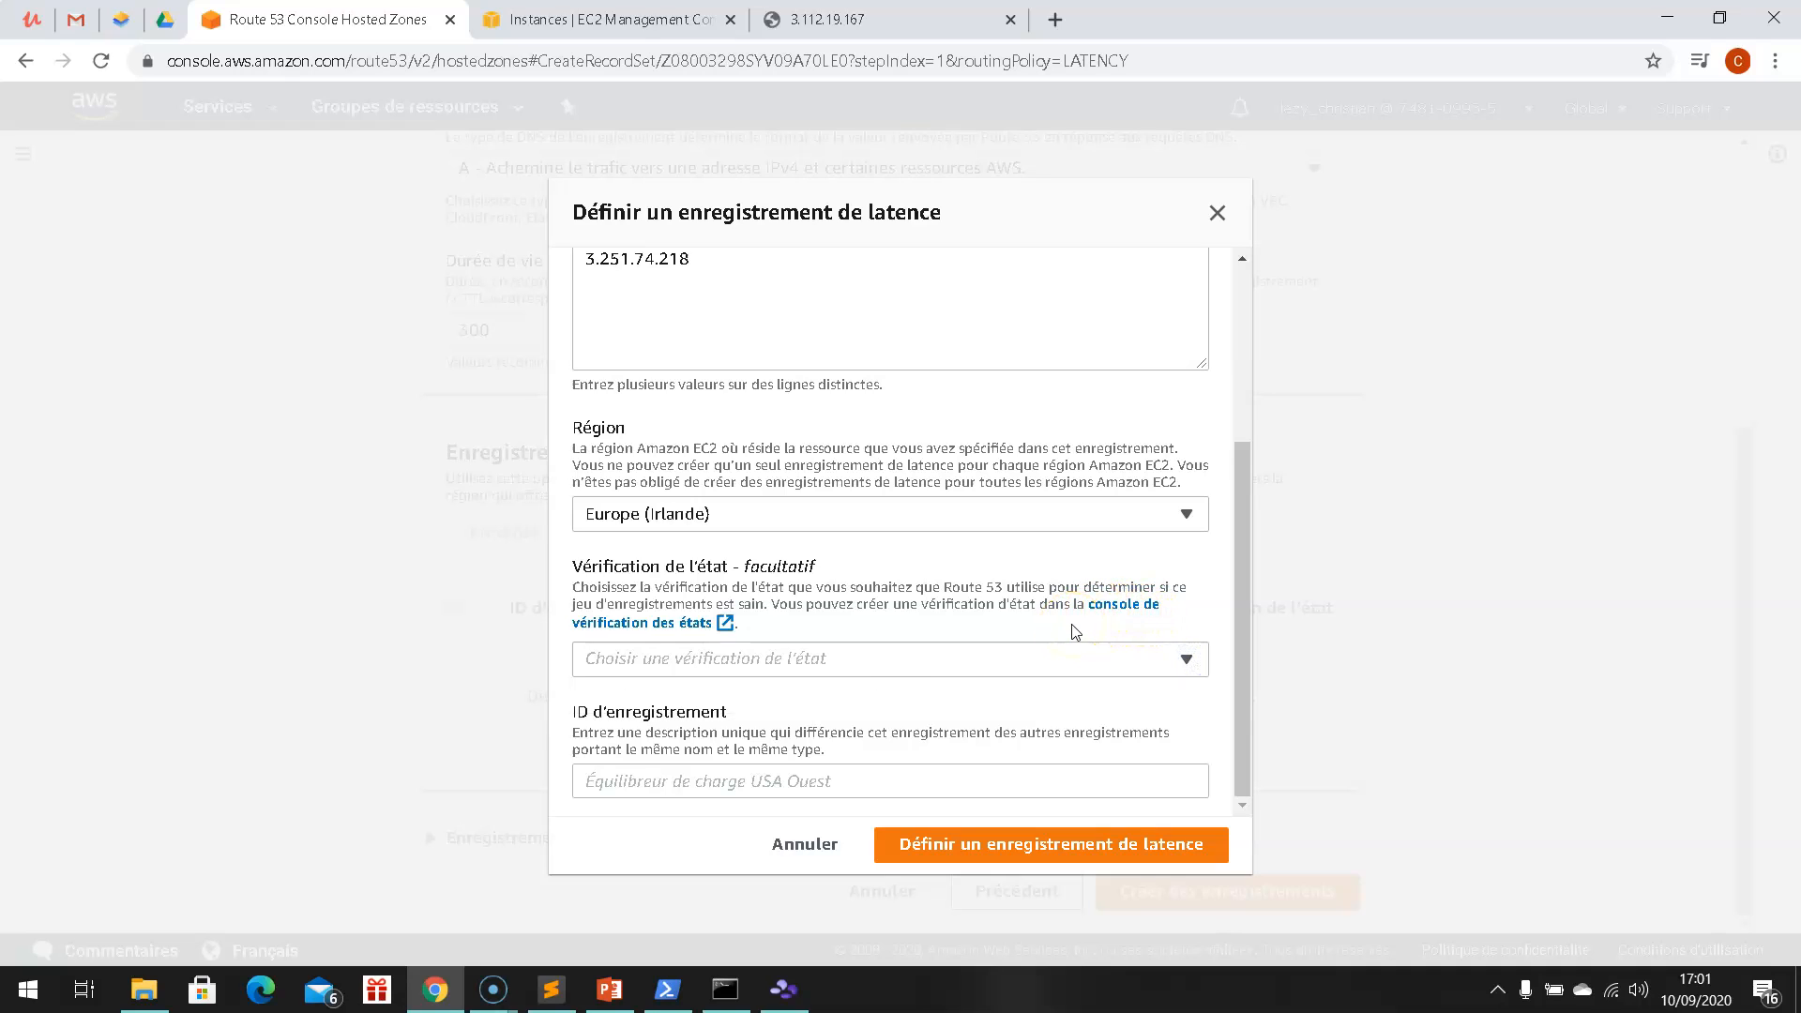
left_click(626, 783)
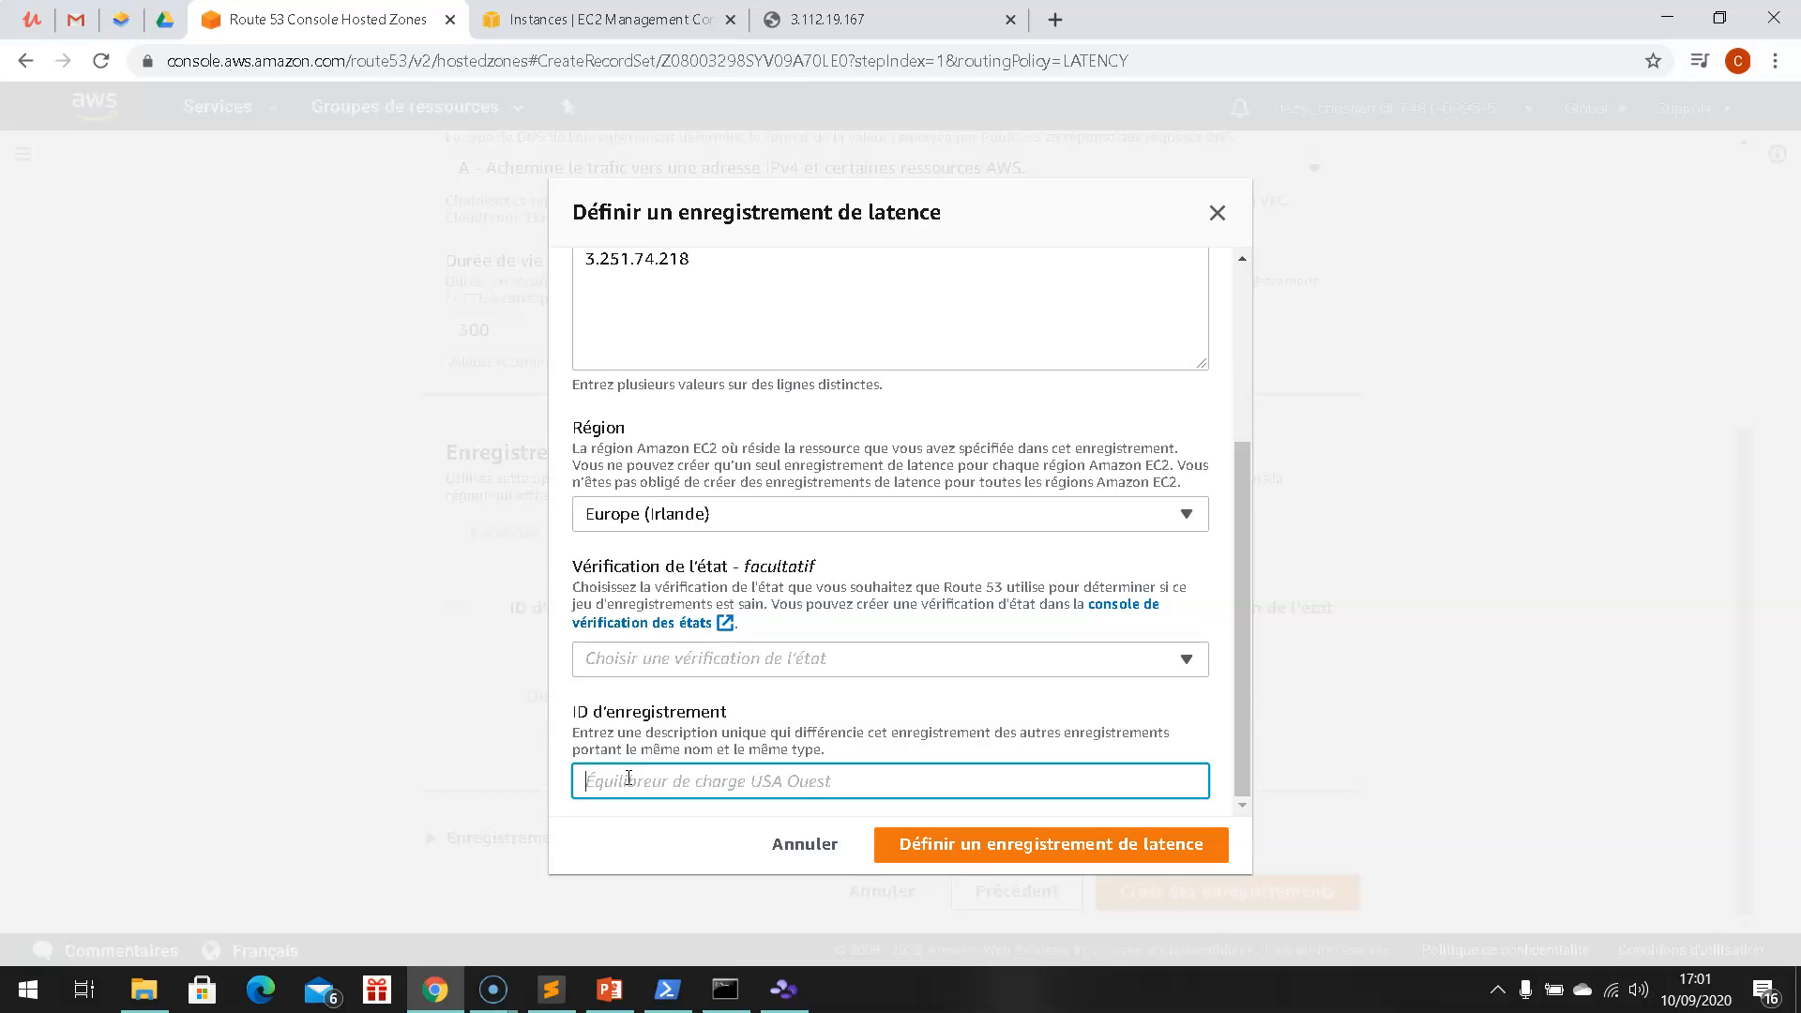
type("LAT")
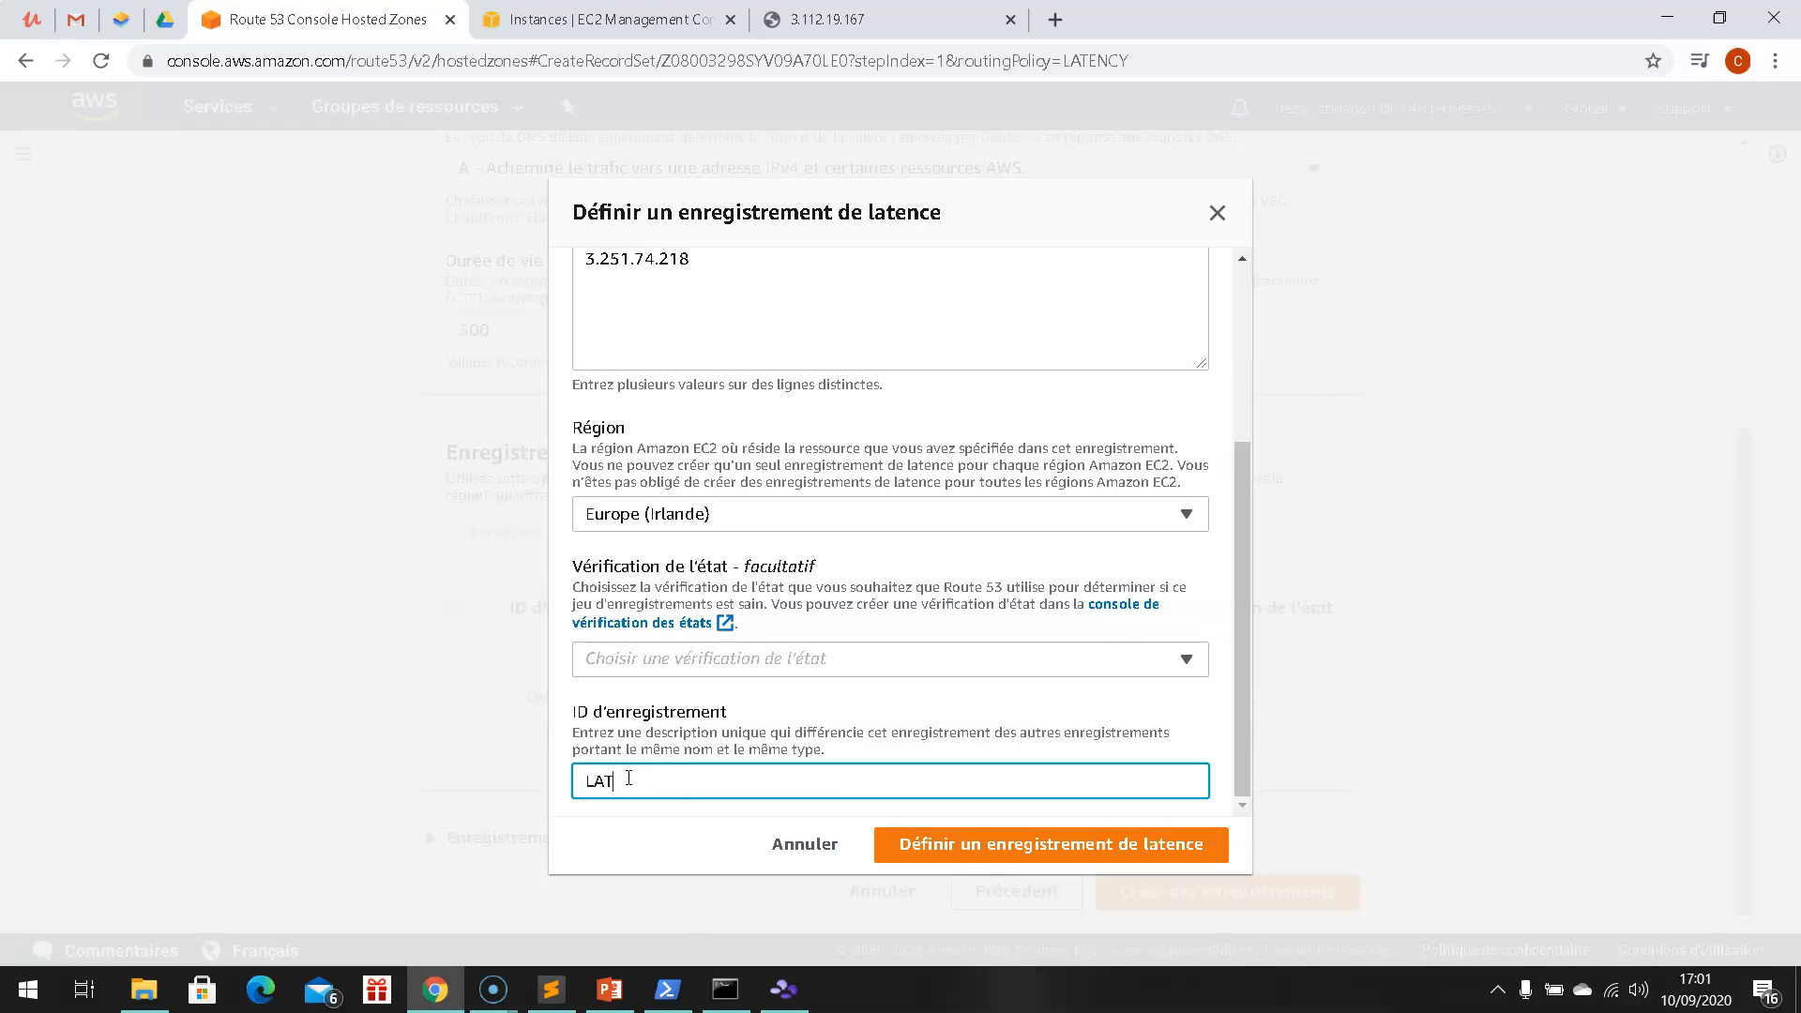
left_click(1054, 848)
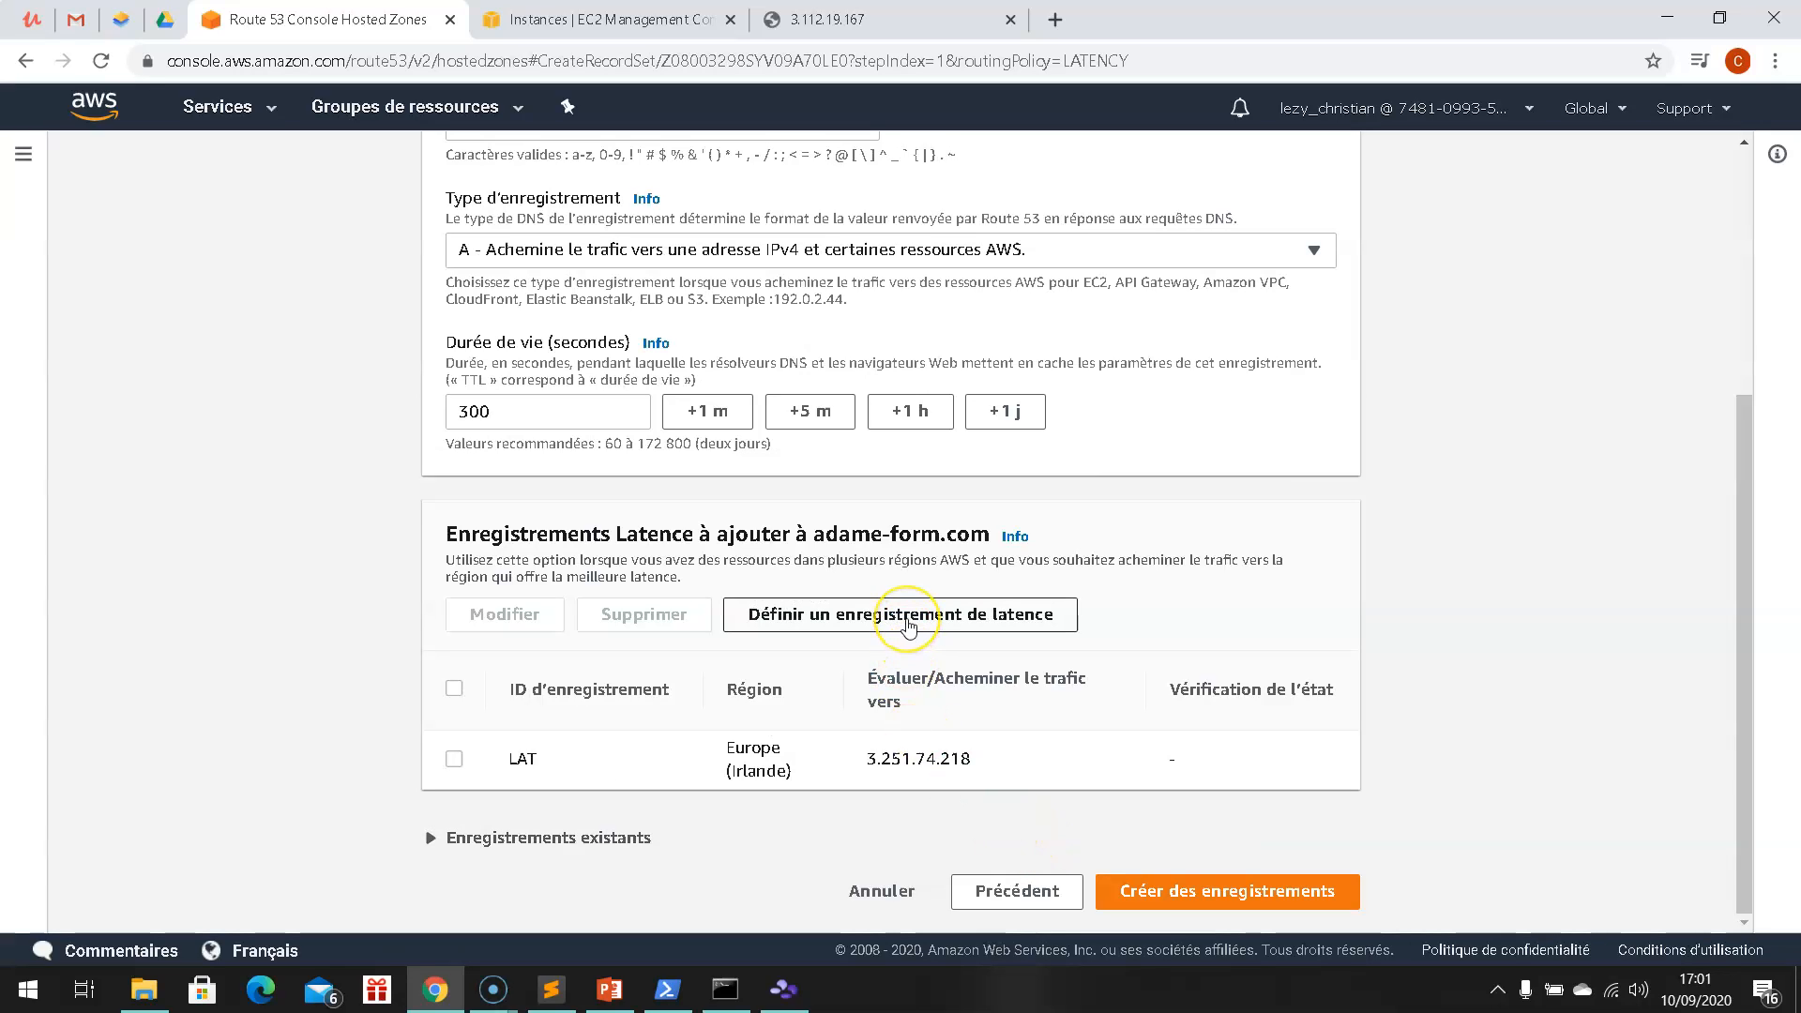
Start defining a second latency record that routes to an IP address or other value
left_click(908, 615)
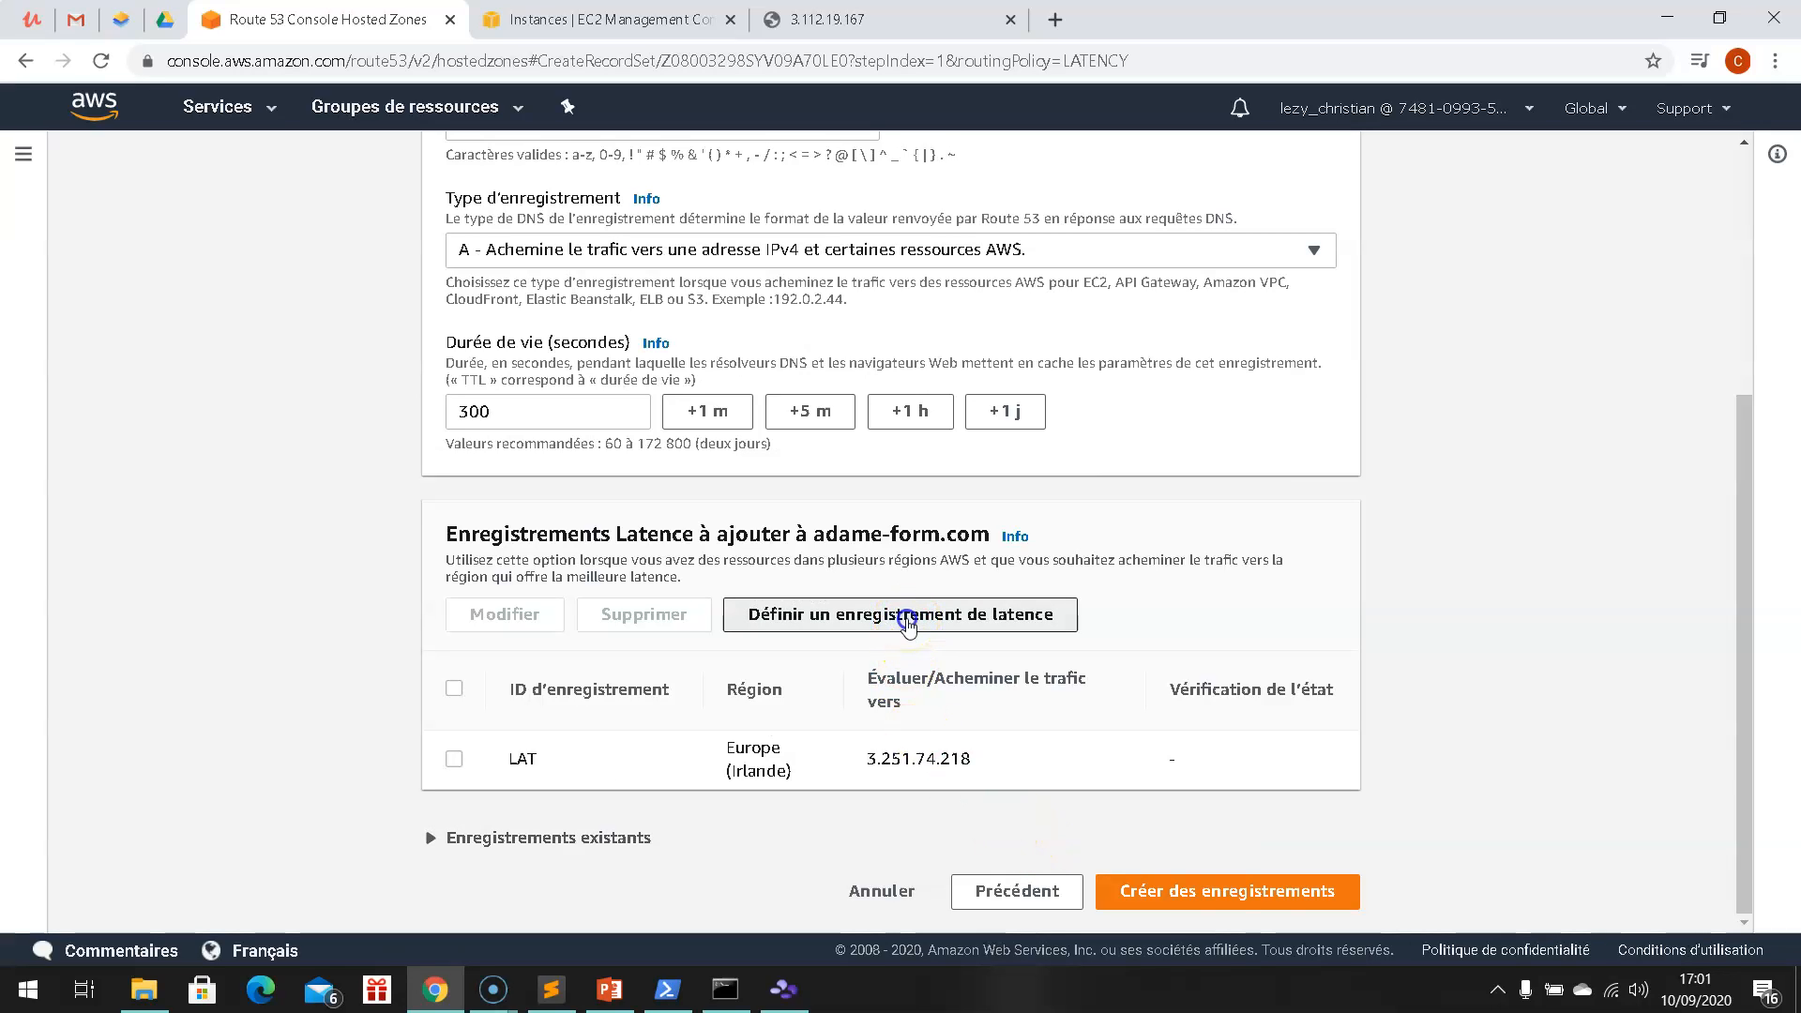
left_click(708, 495)
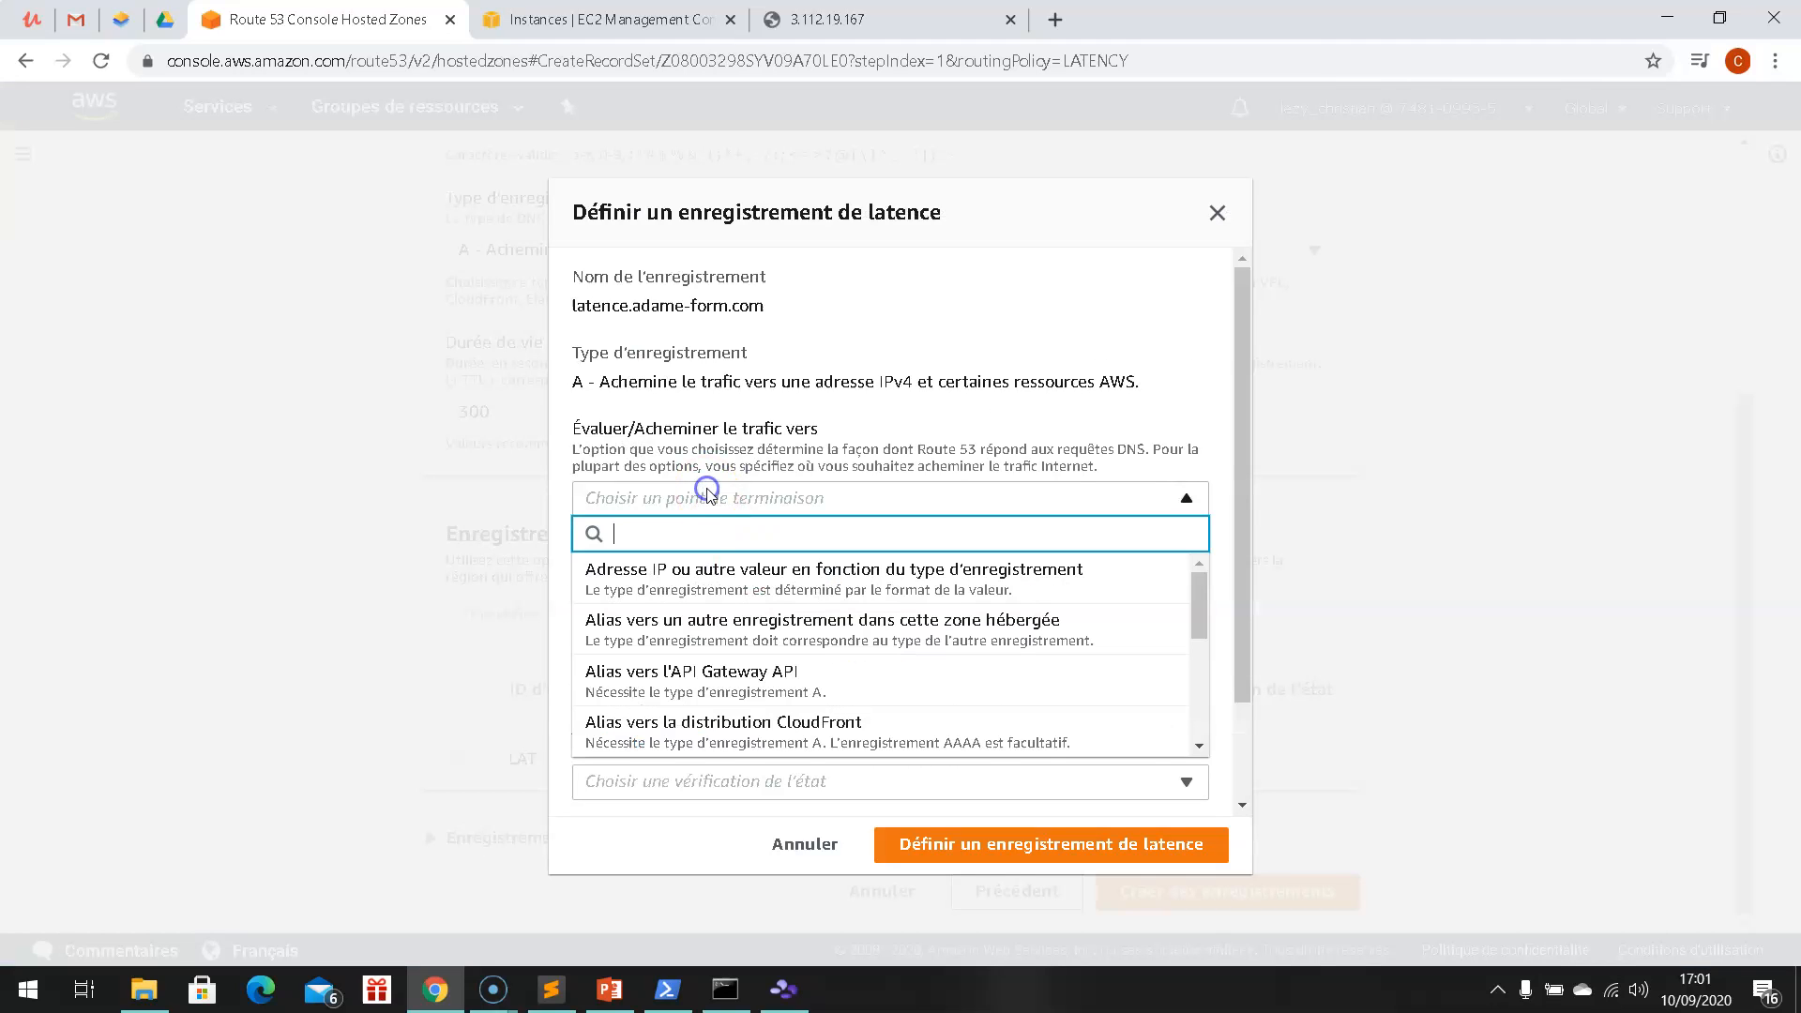
left_click(705, 576)
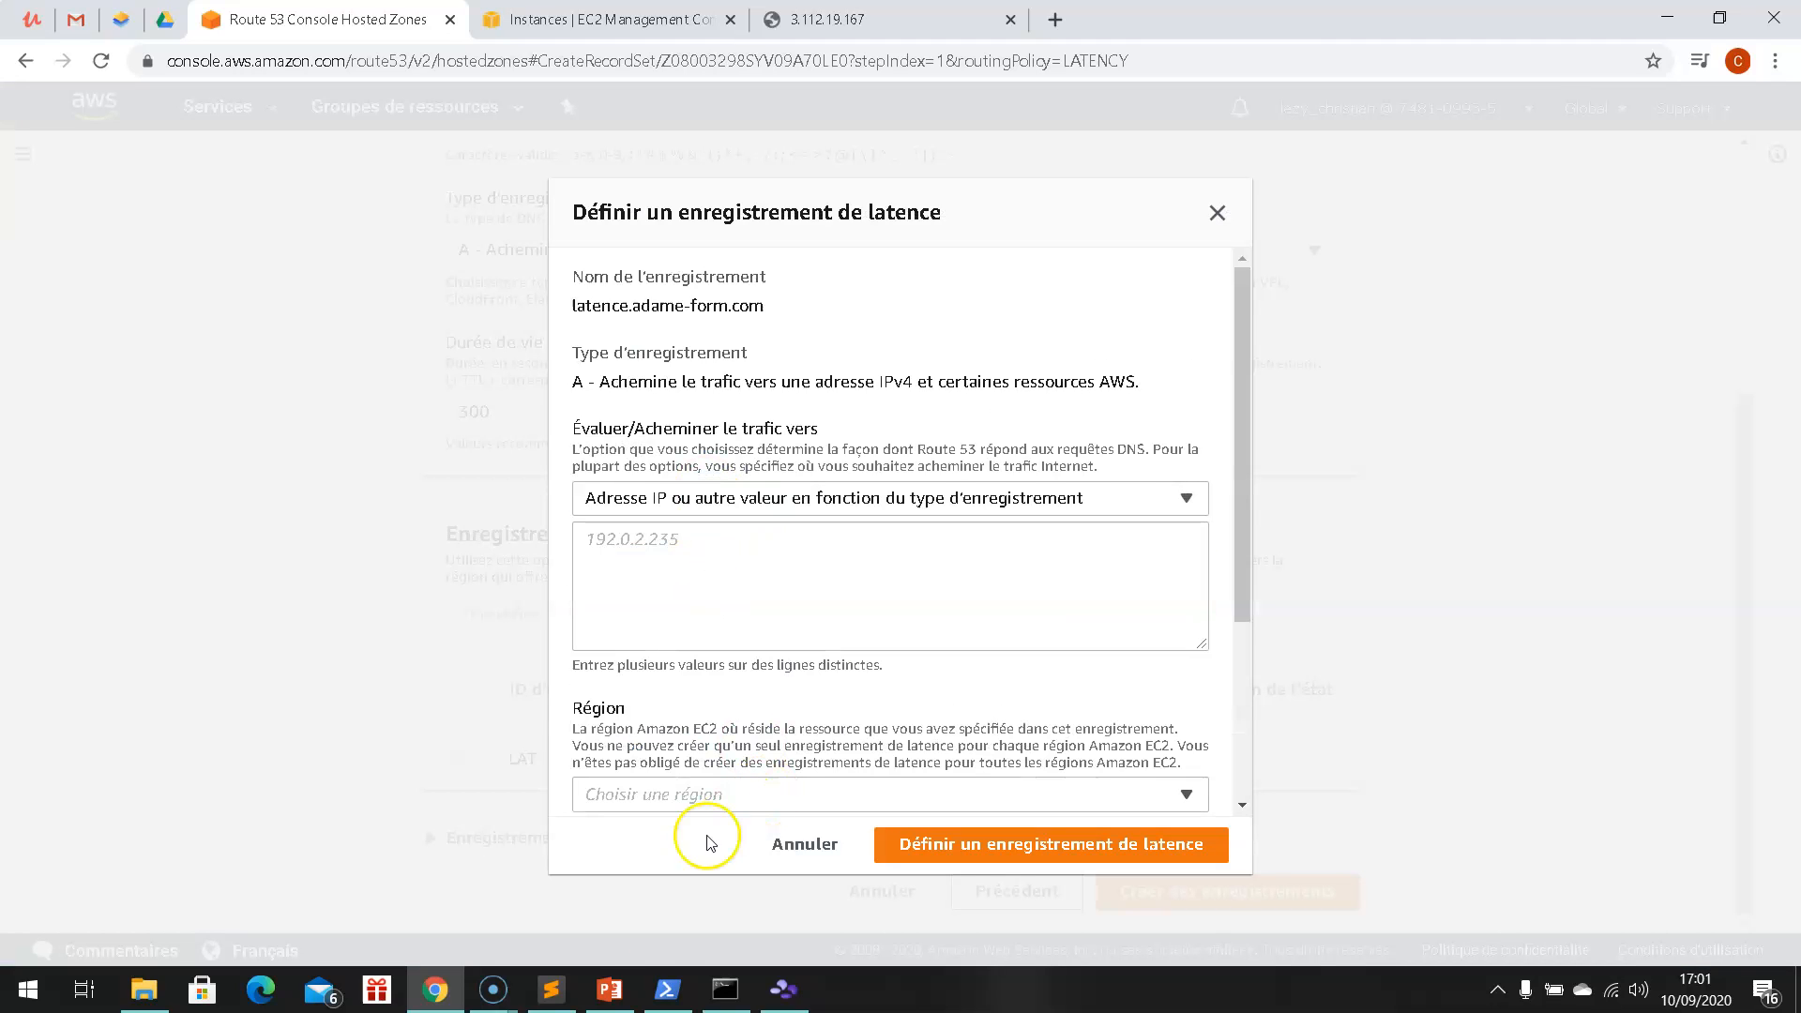
Copy the Francfort IP address 18.196.200.5 from the Sublime Text notes into the second record's value in Chrome
mouse_move(612, 997)
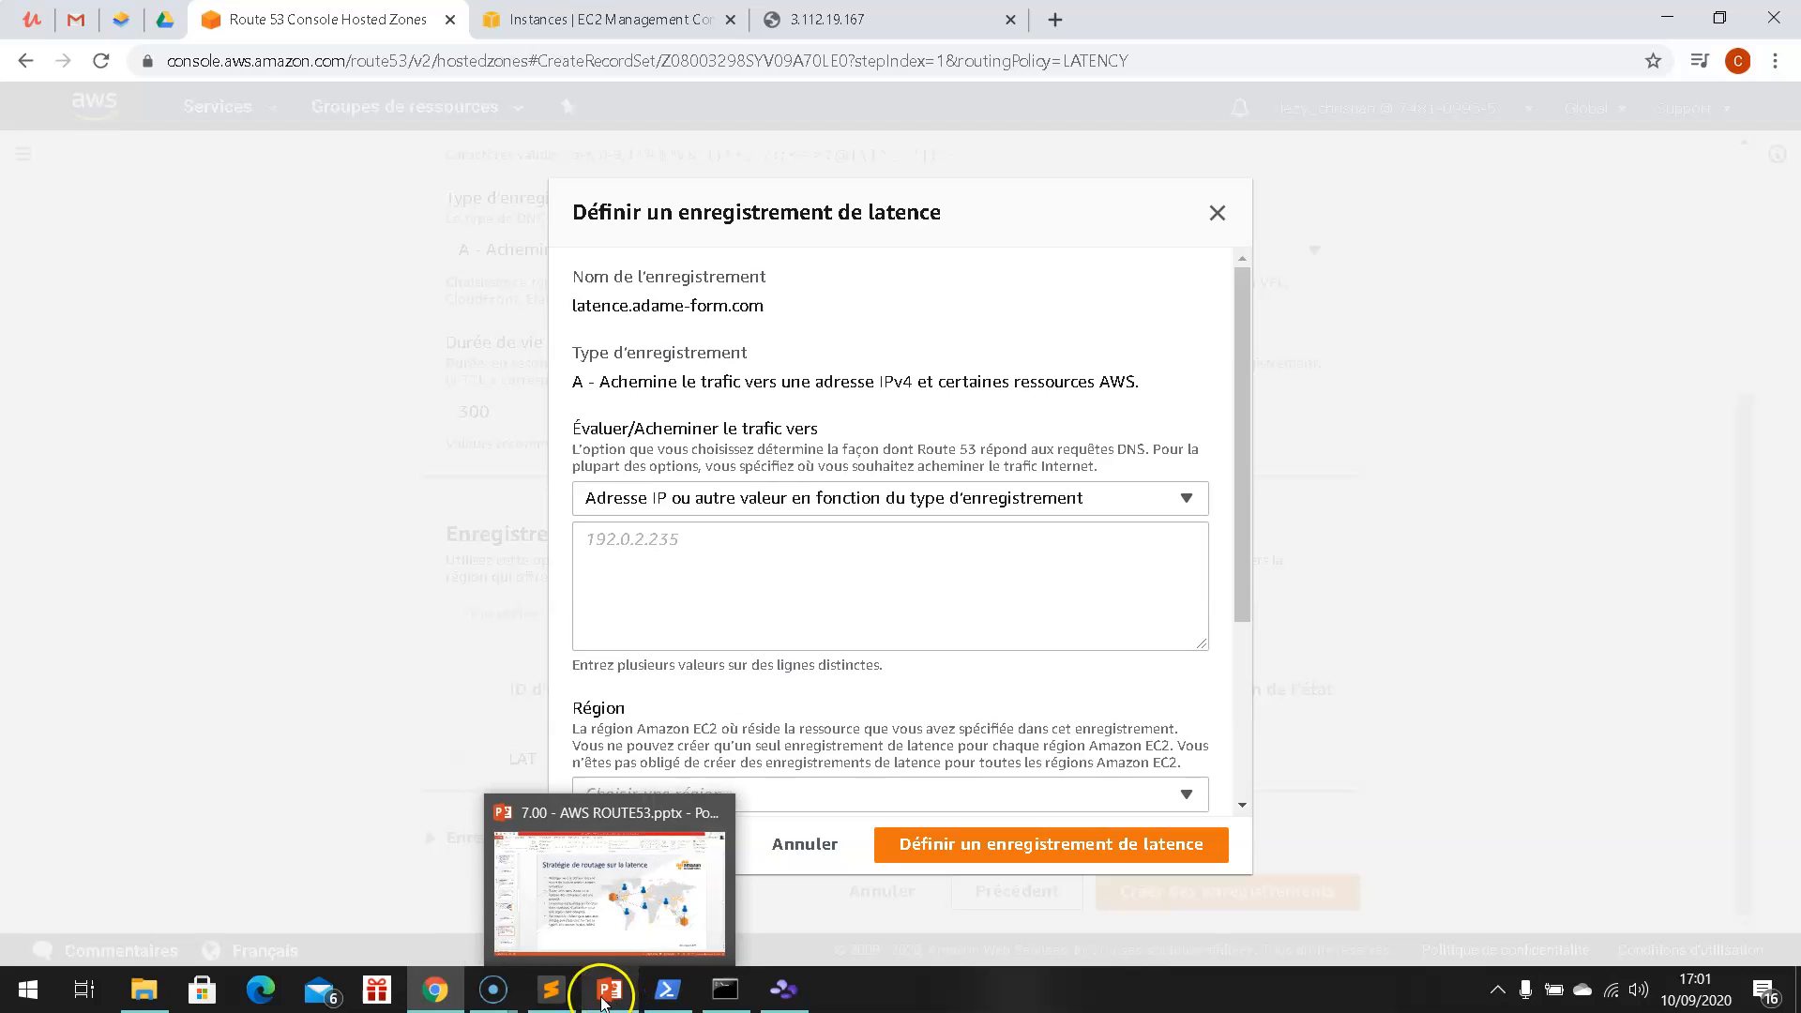
left_click(551, 990)
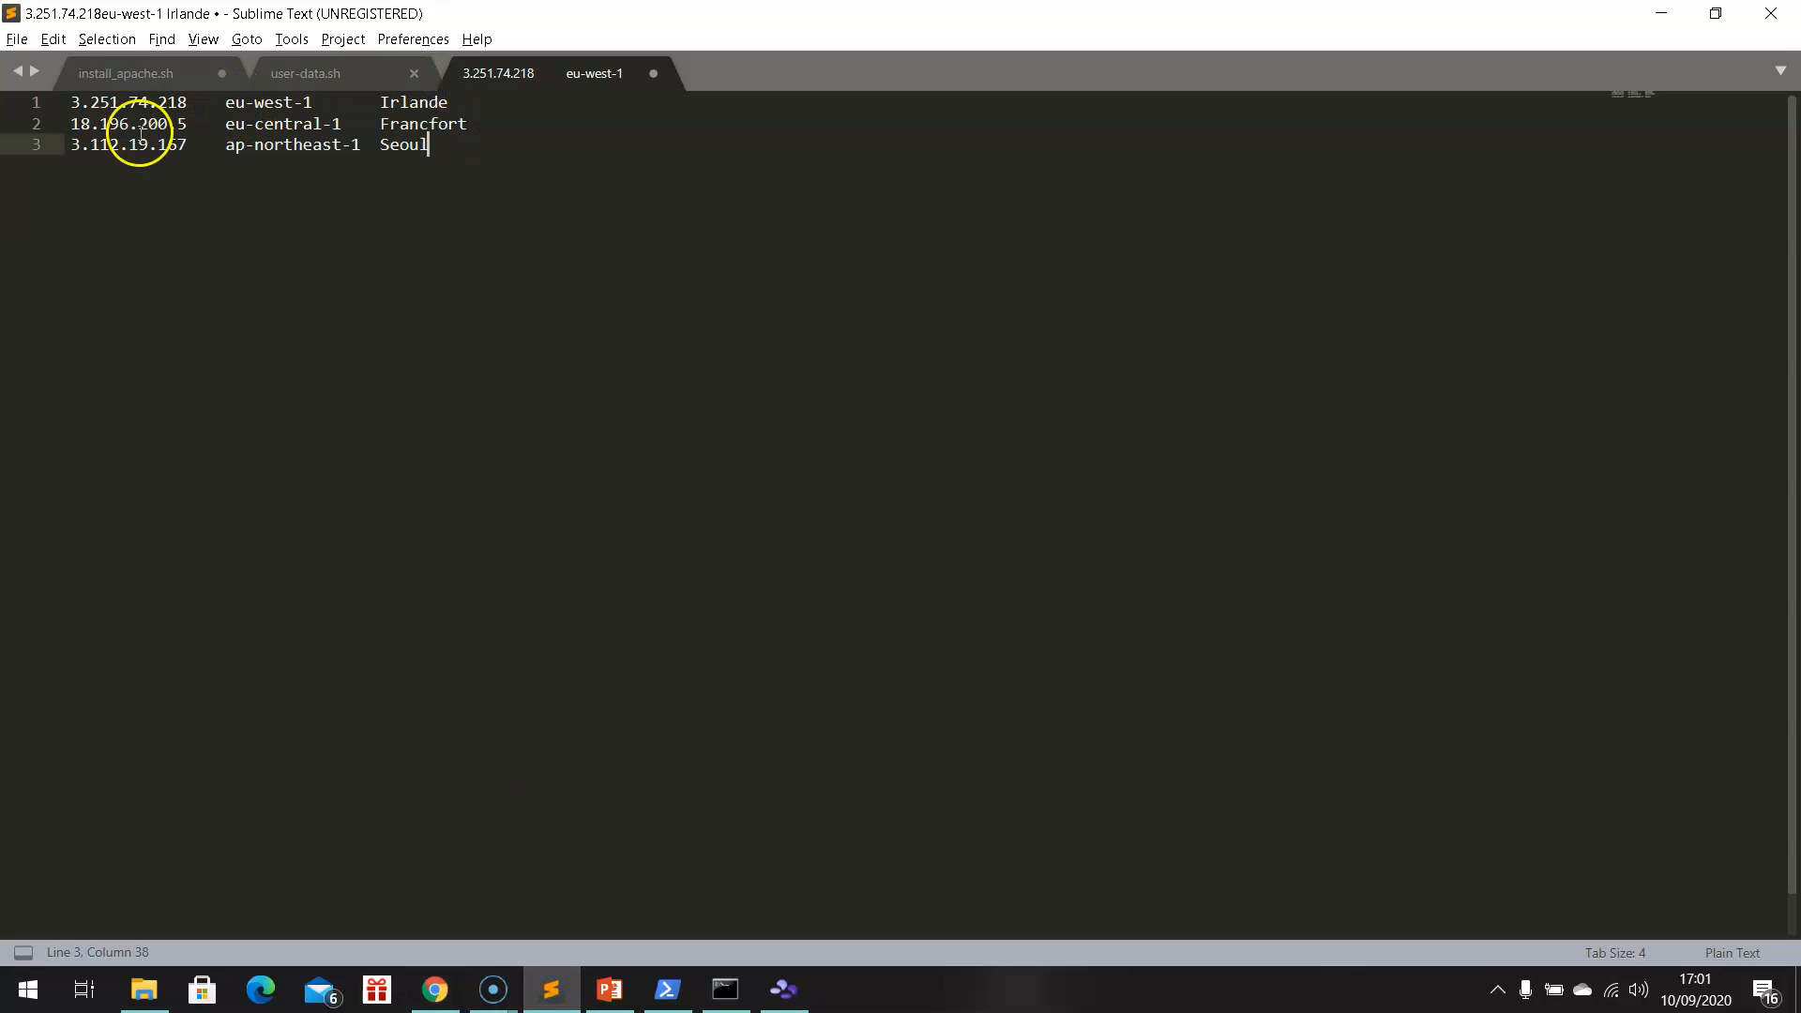
left_click_drag(186, 123, 73, 119)
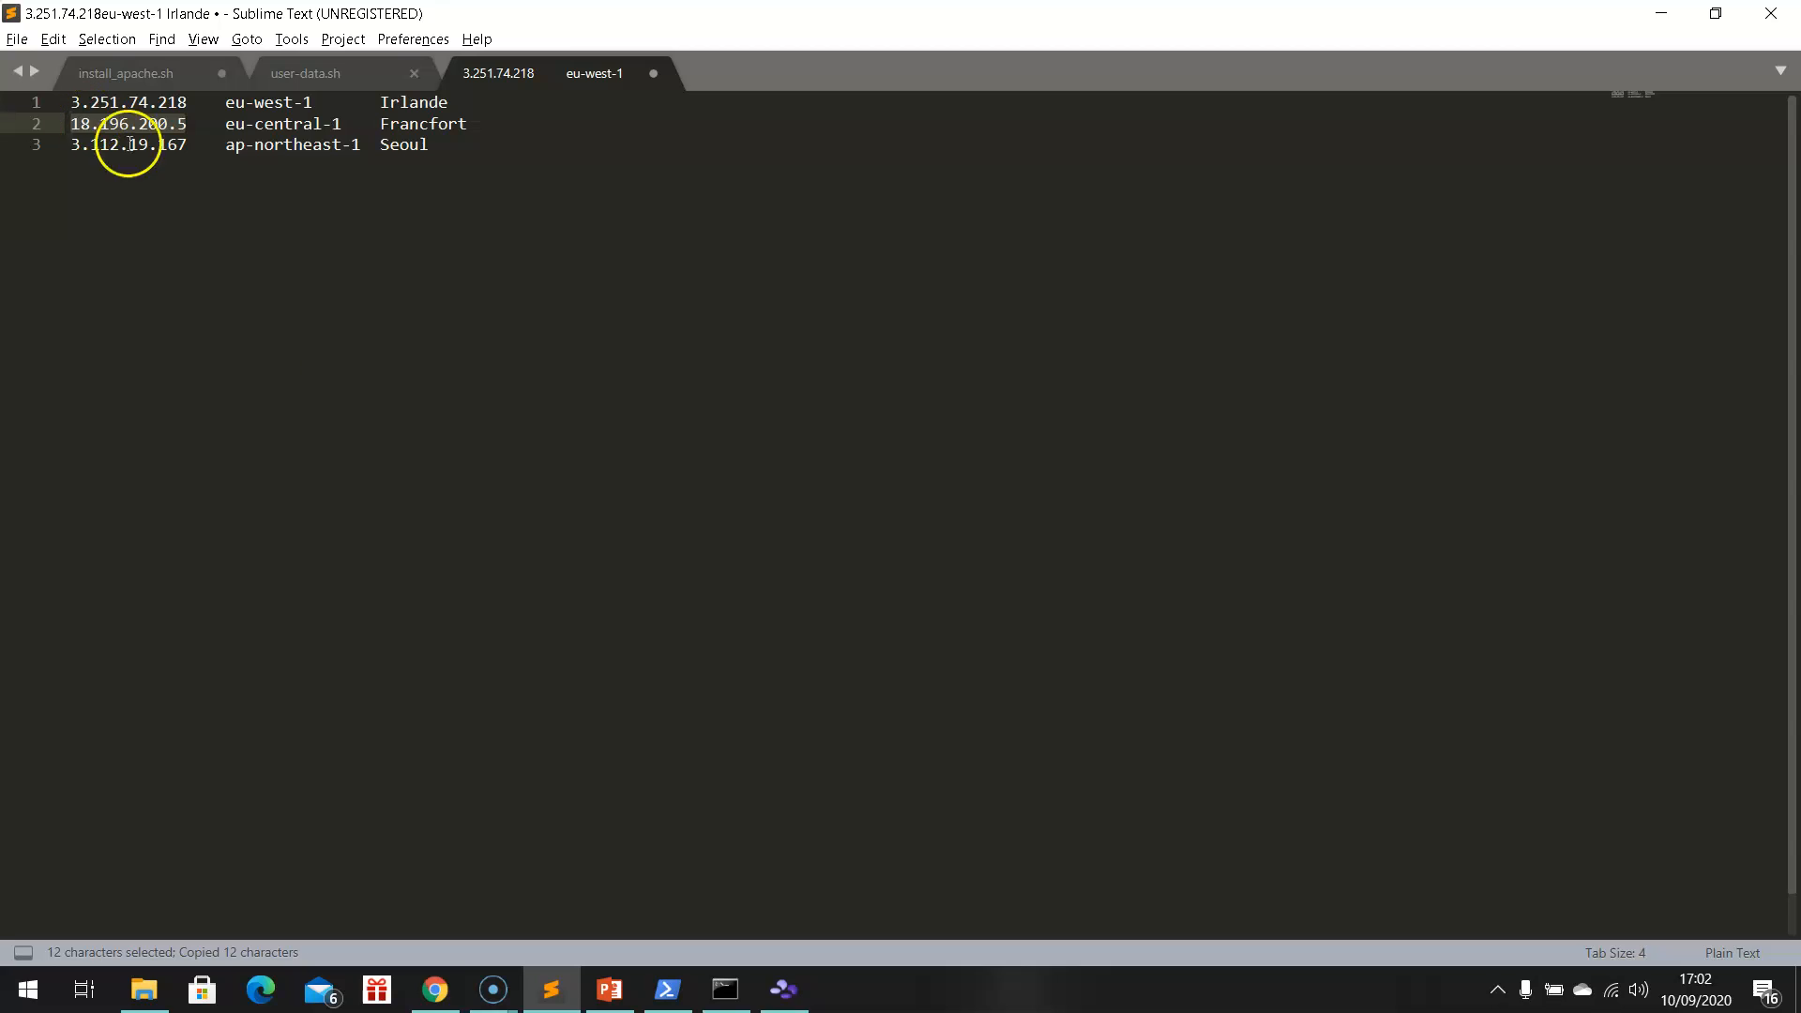
left_click(438, 992)
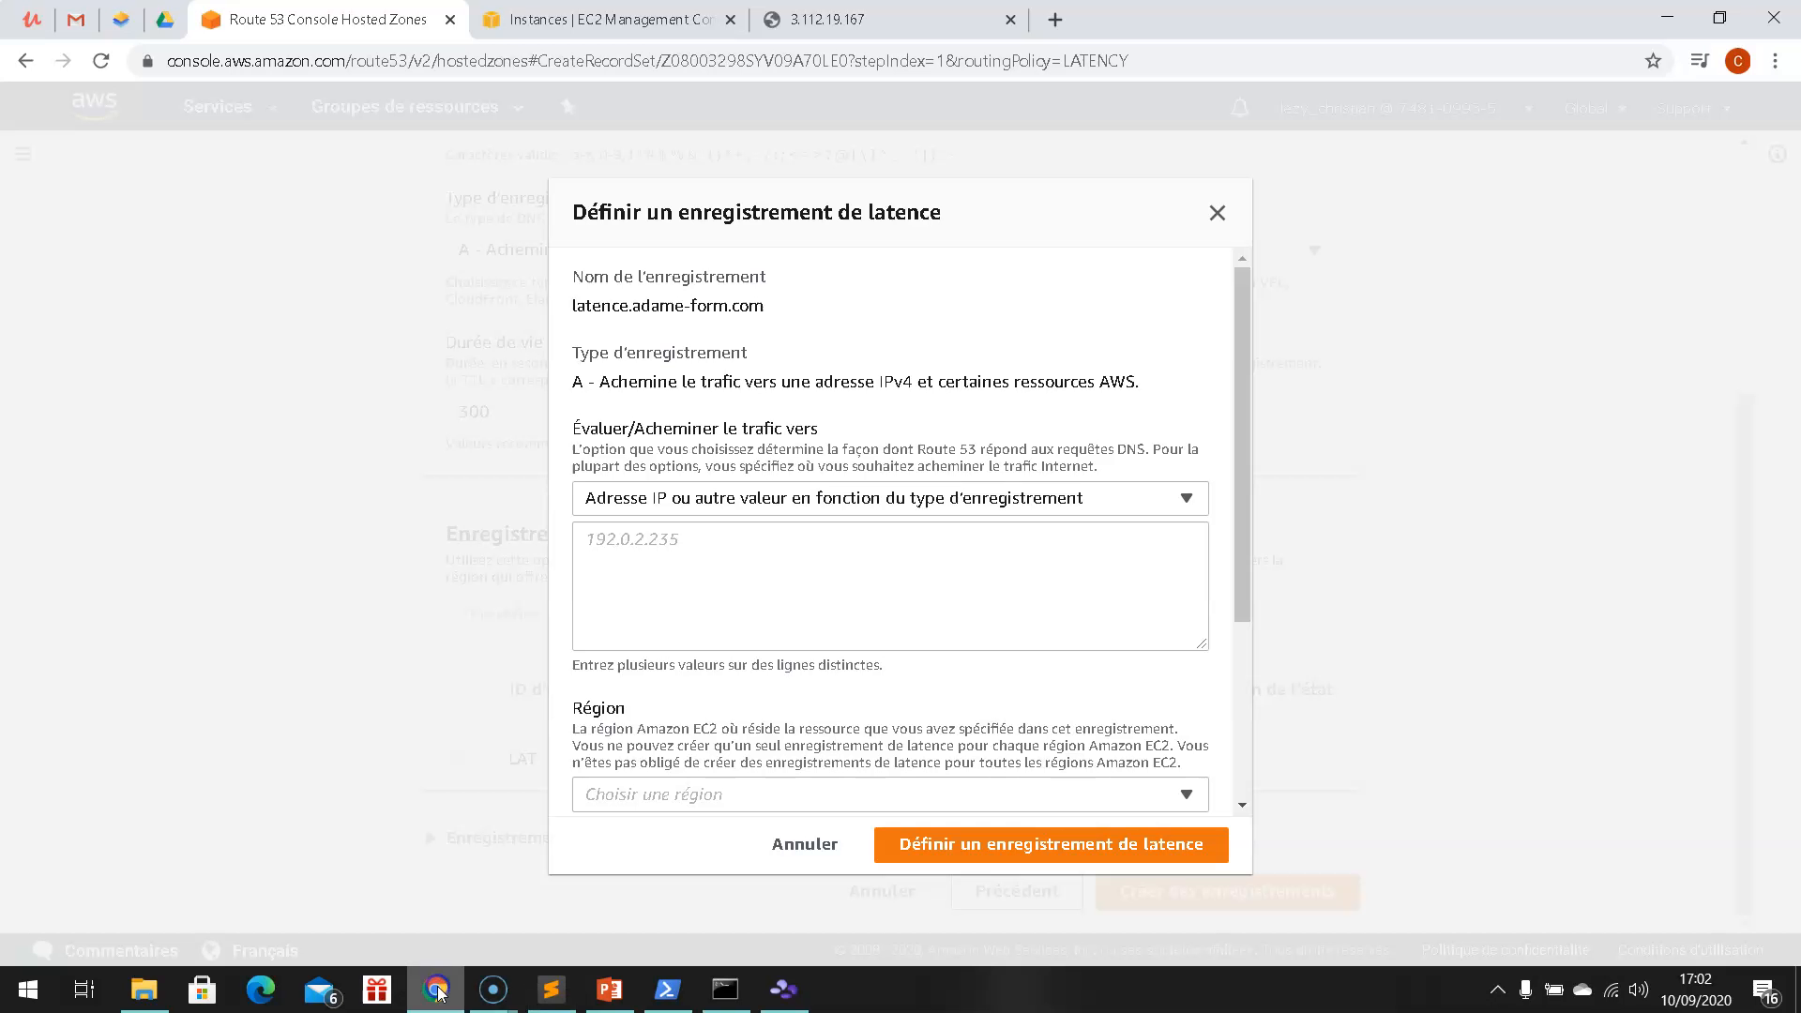
left_click(708, 551)
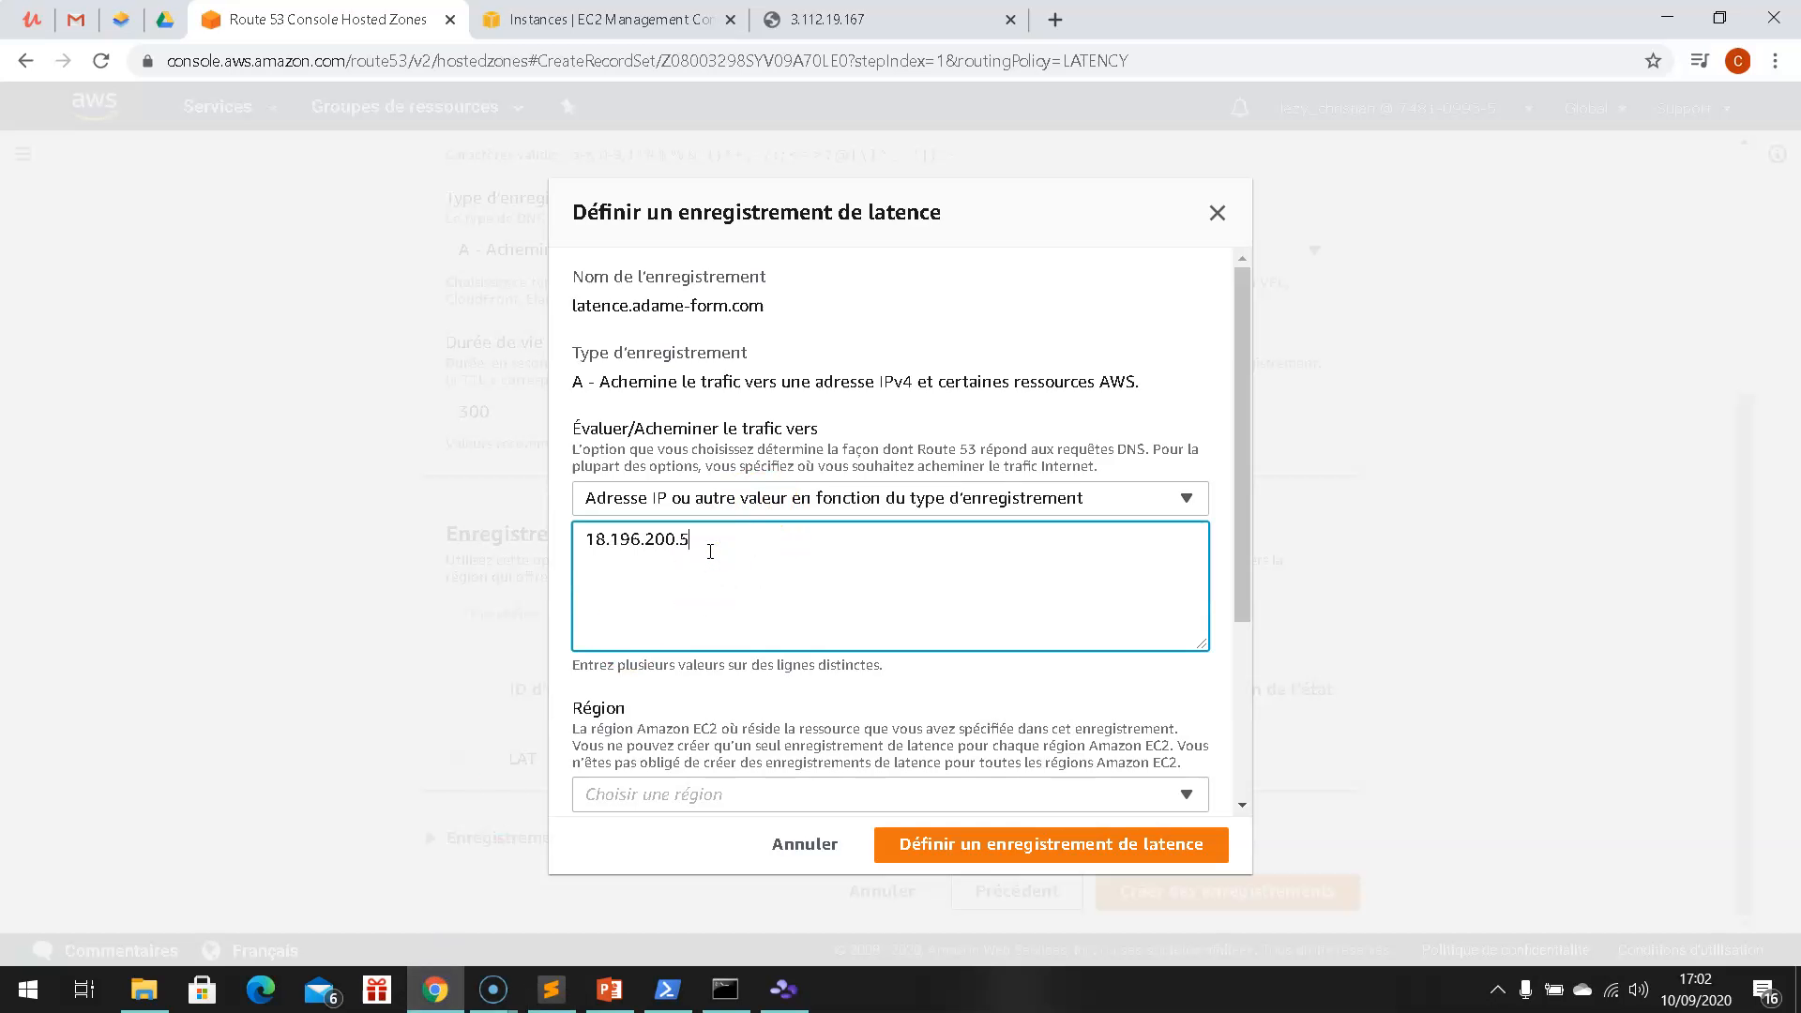
Set the second latency record's region to Europe (Francfort)
scroll(1008, 678, "down", 3)
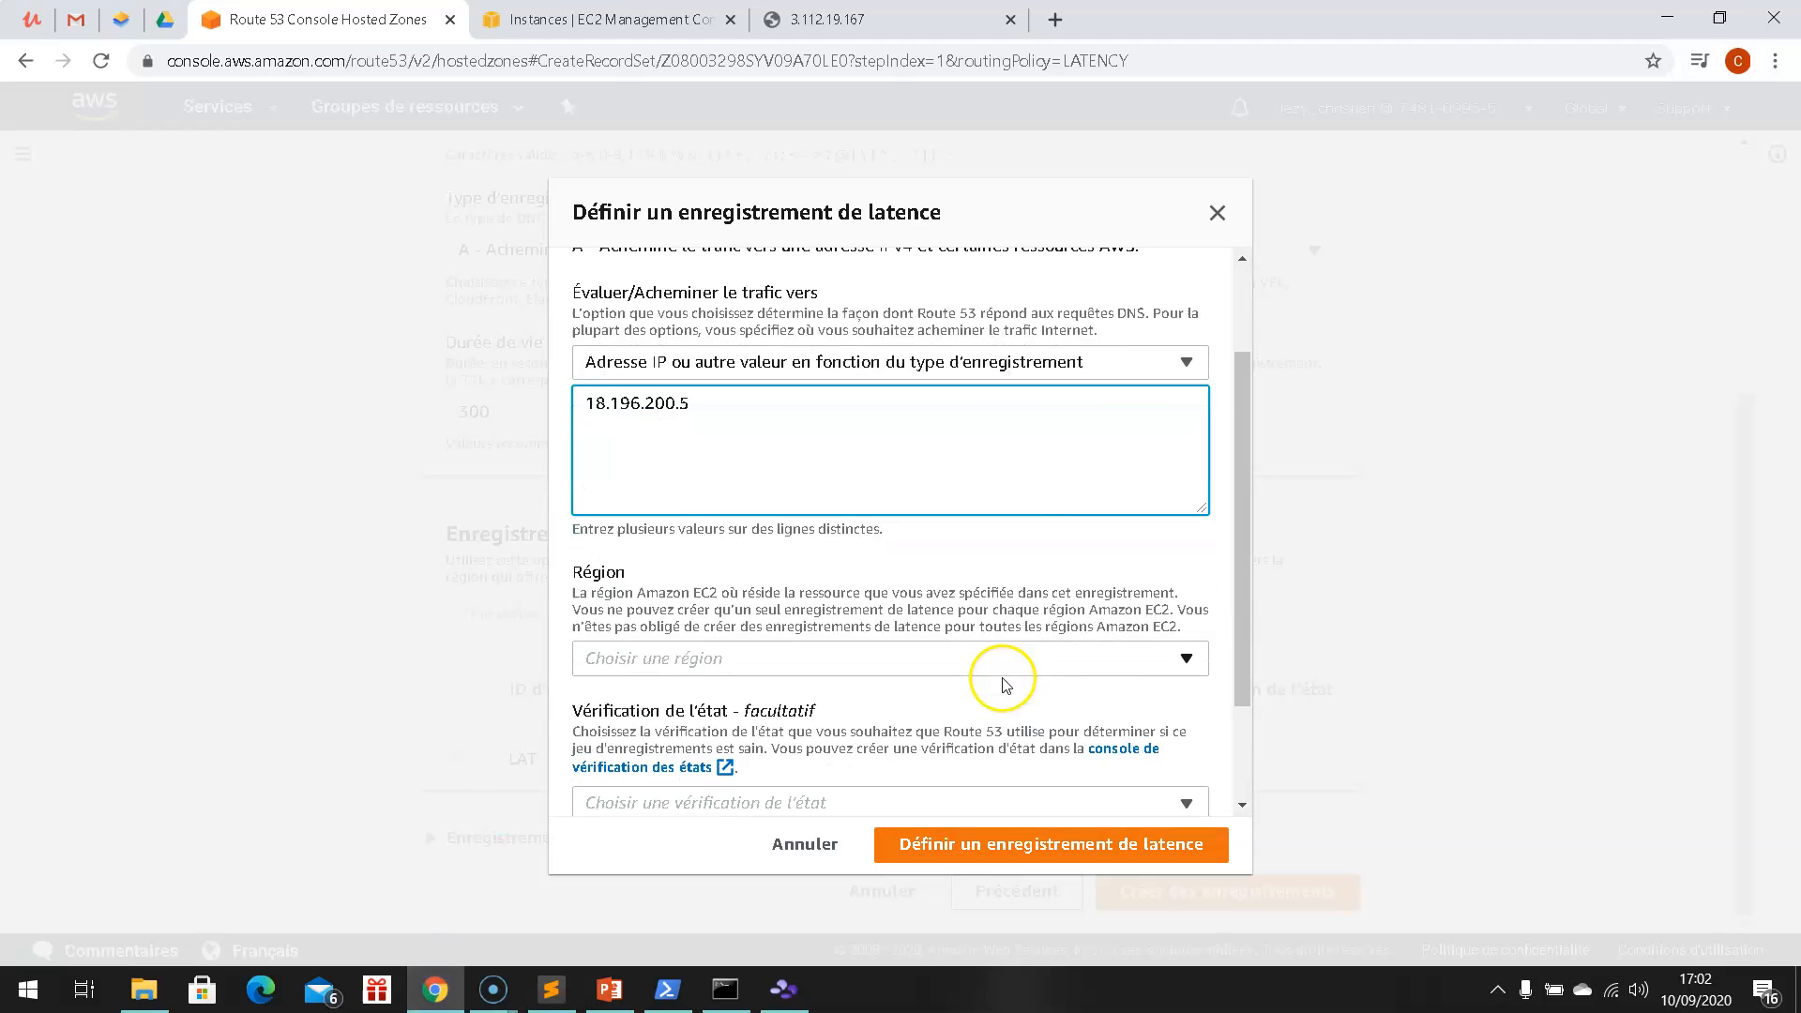
left_click(1006, 563)
scroll(844, 478, "down", 5)
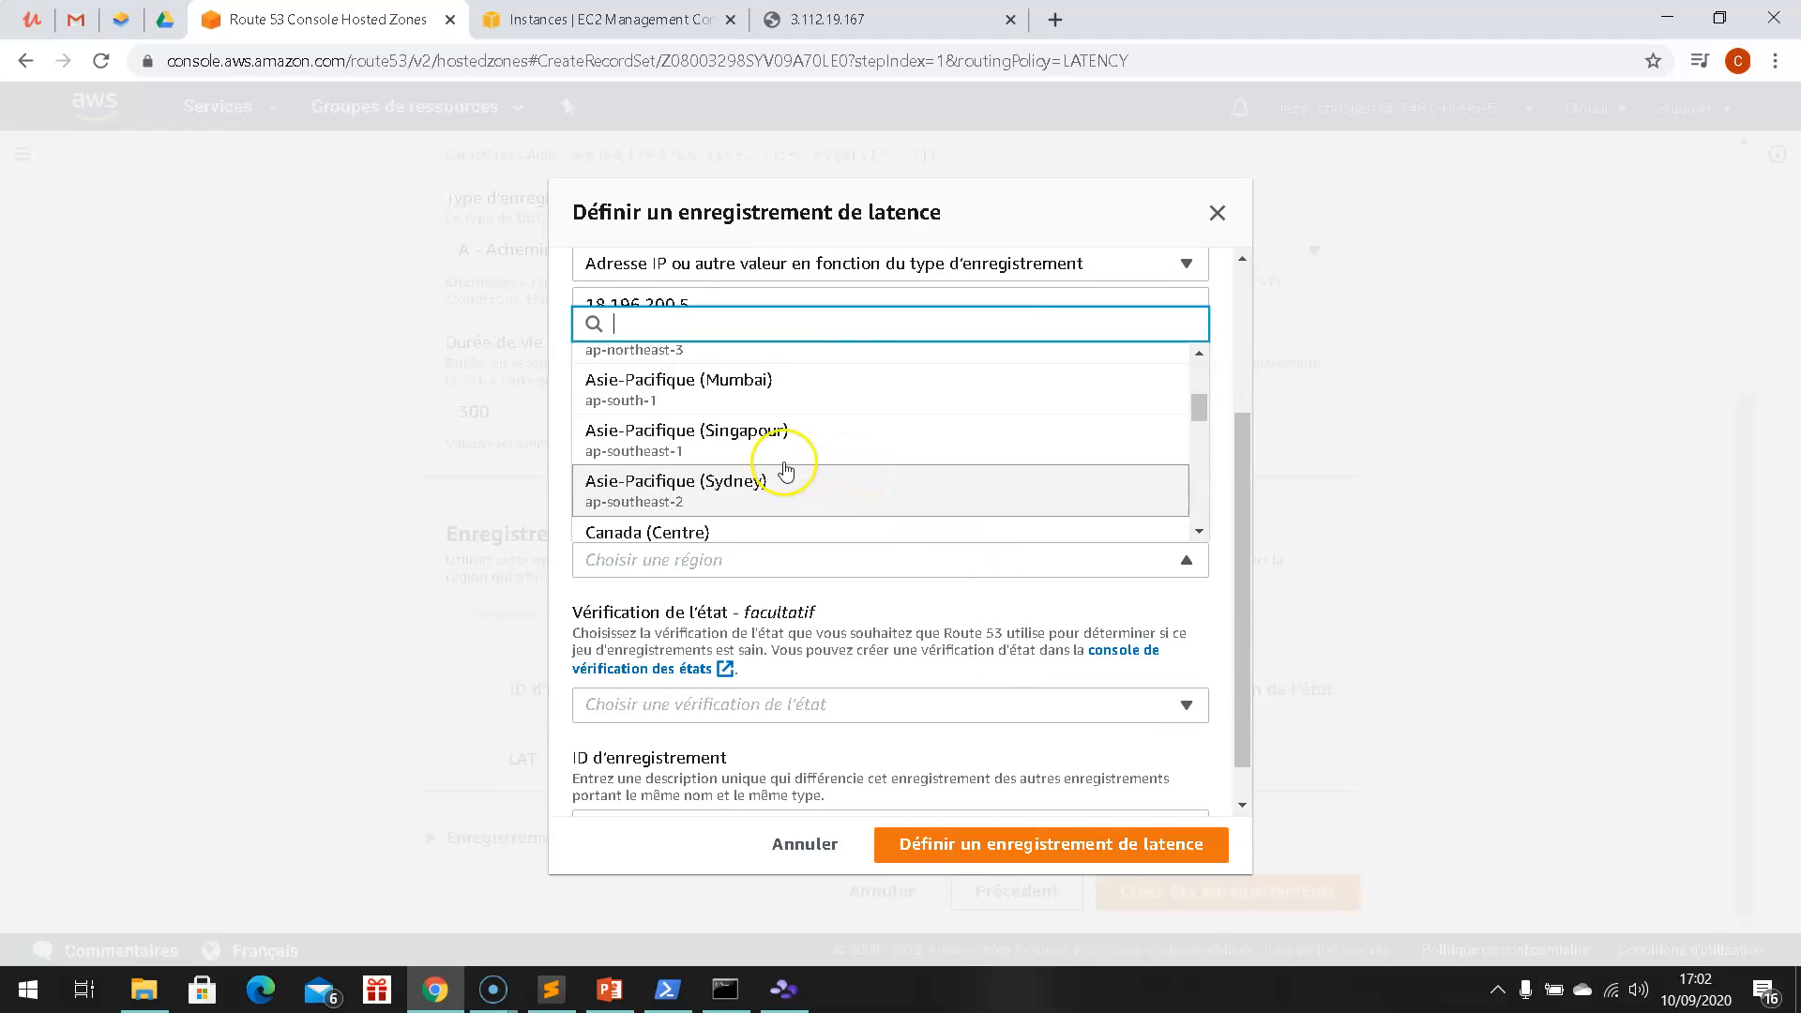
left_click(638, 458)
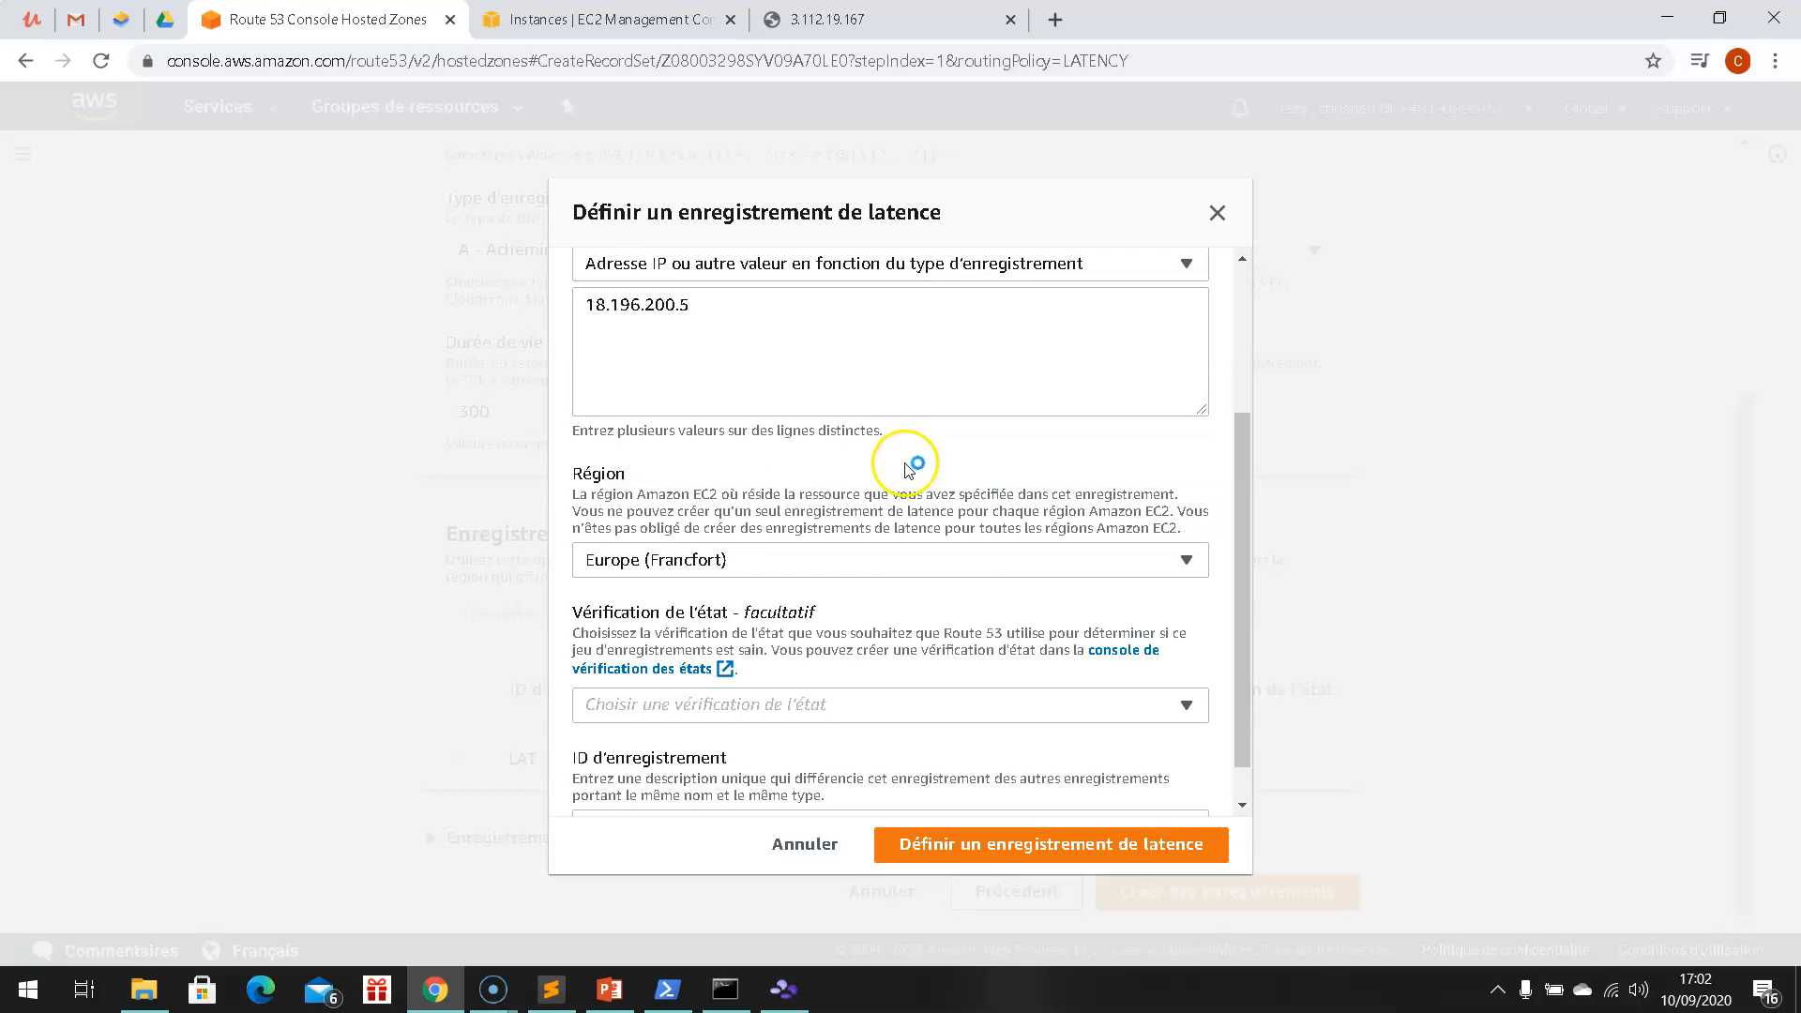
Add the Francfort latency record with the record ID LAT-ALL and dismiss the Panda advertisement
scroll(864, 614, "down", 1)
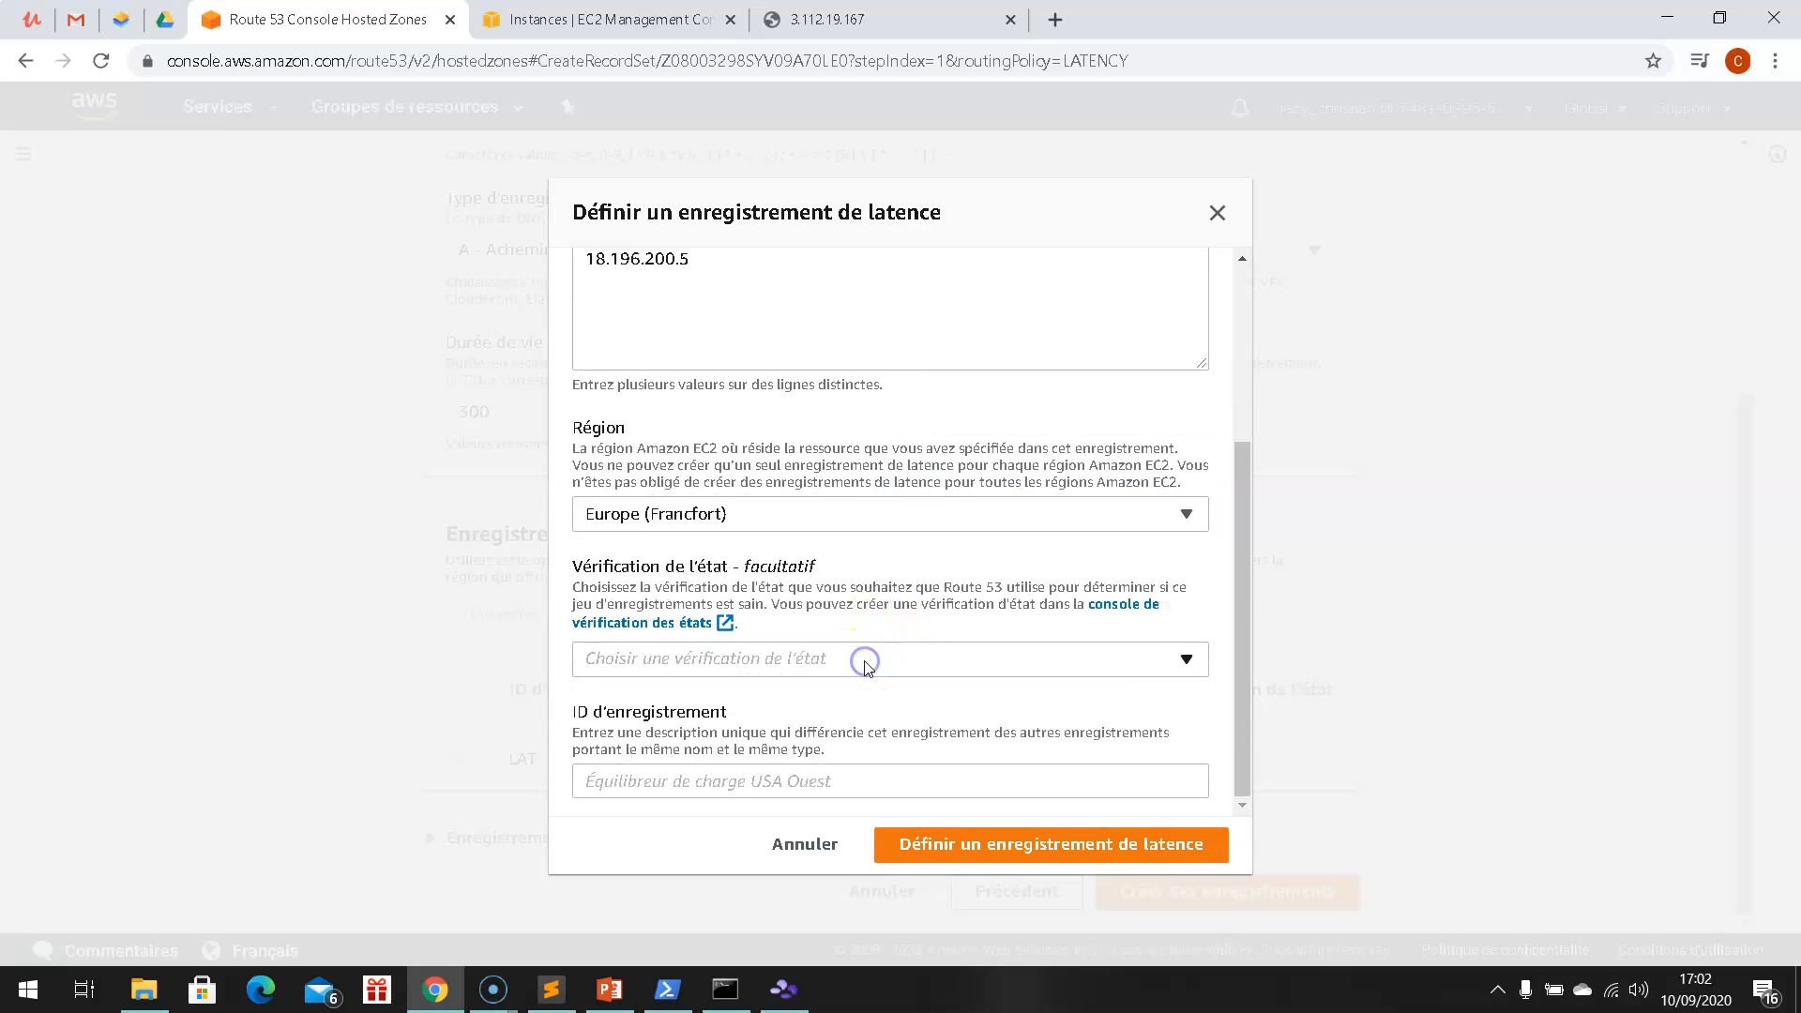
left_click(718, 786)
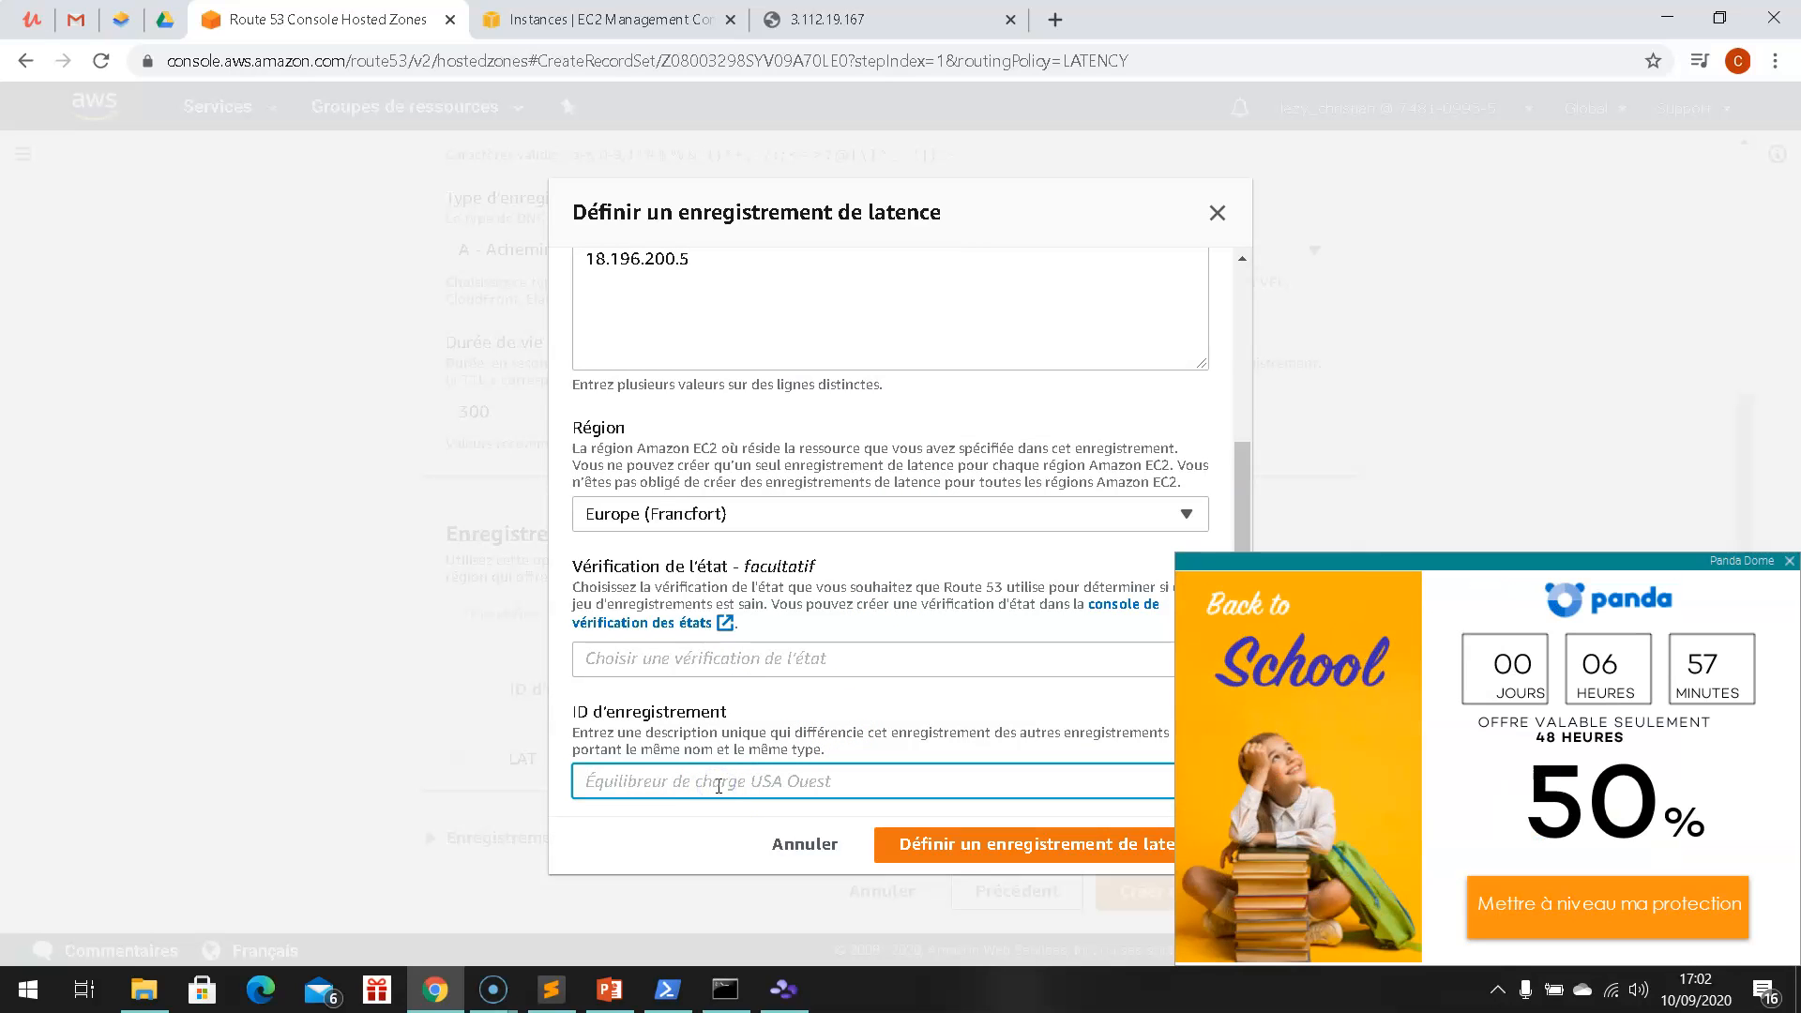
type("LAT-ALL")
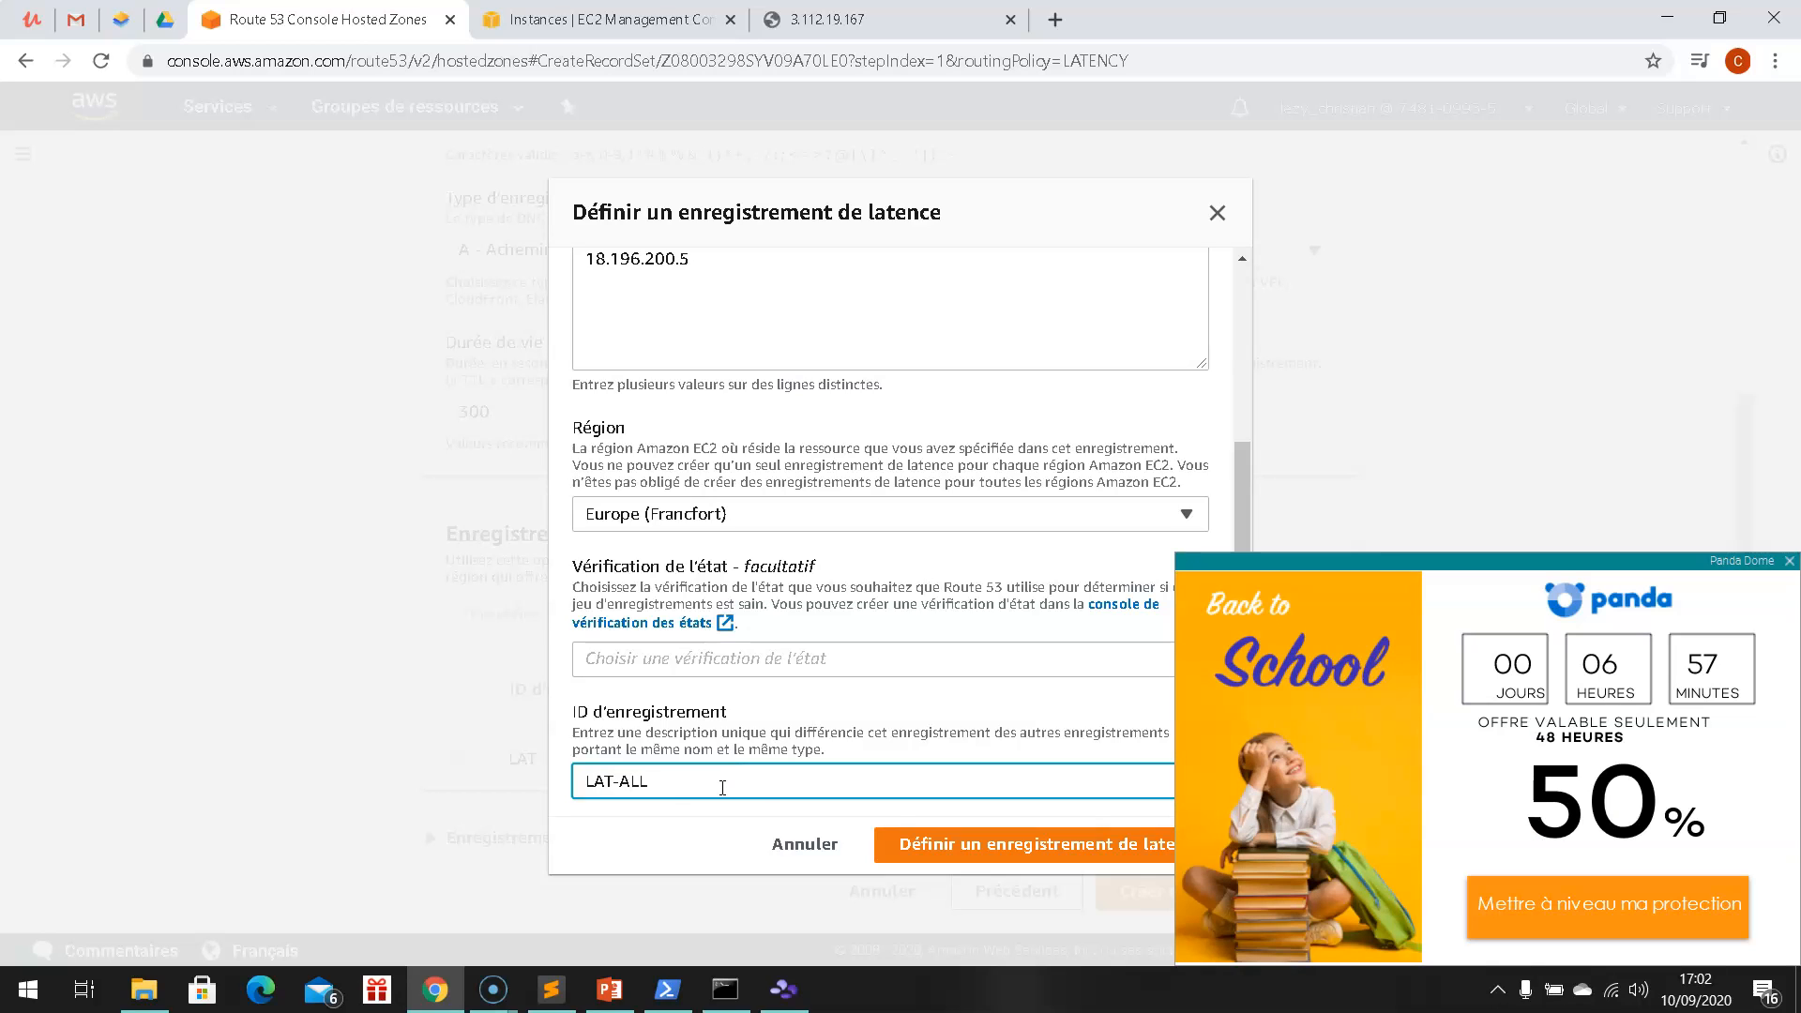
left_click(1049, 844)
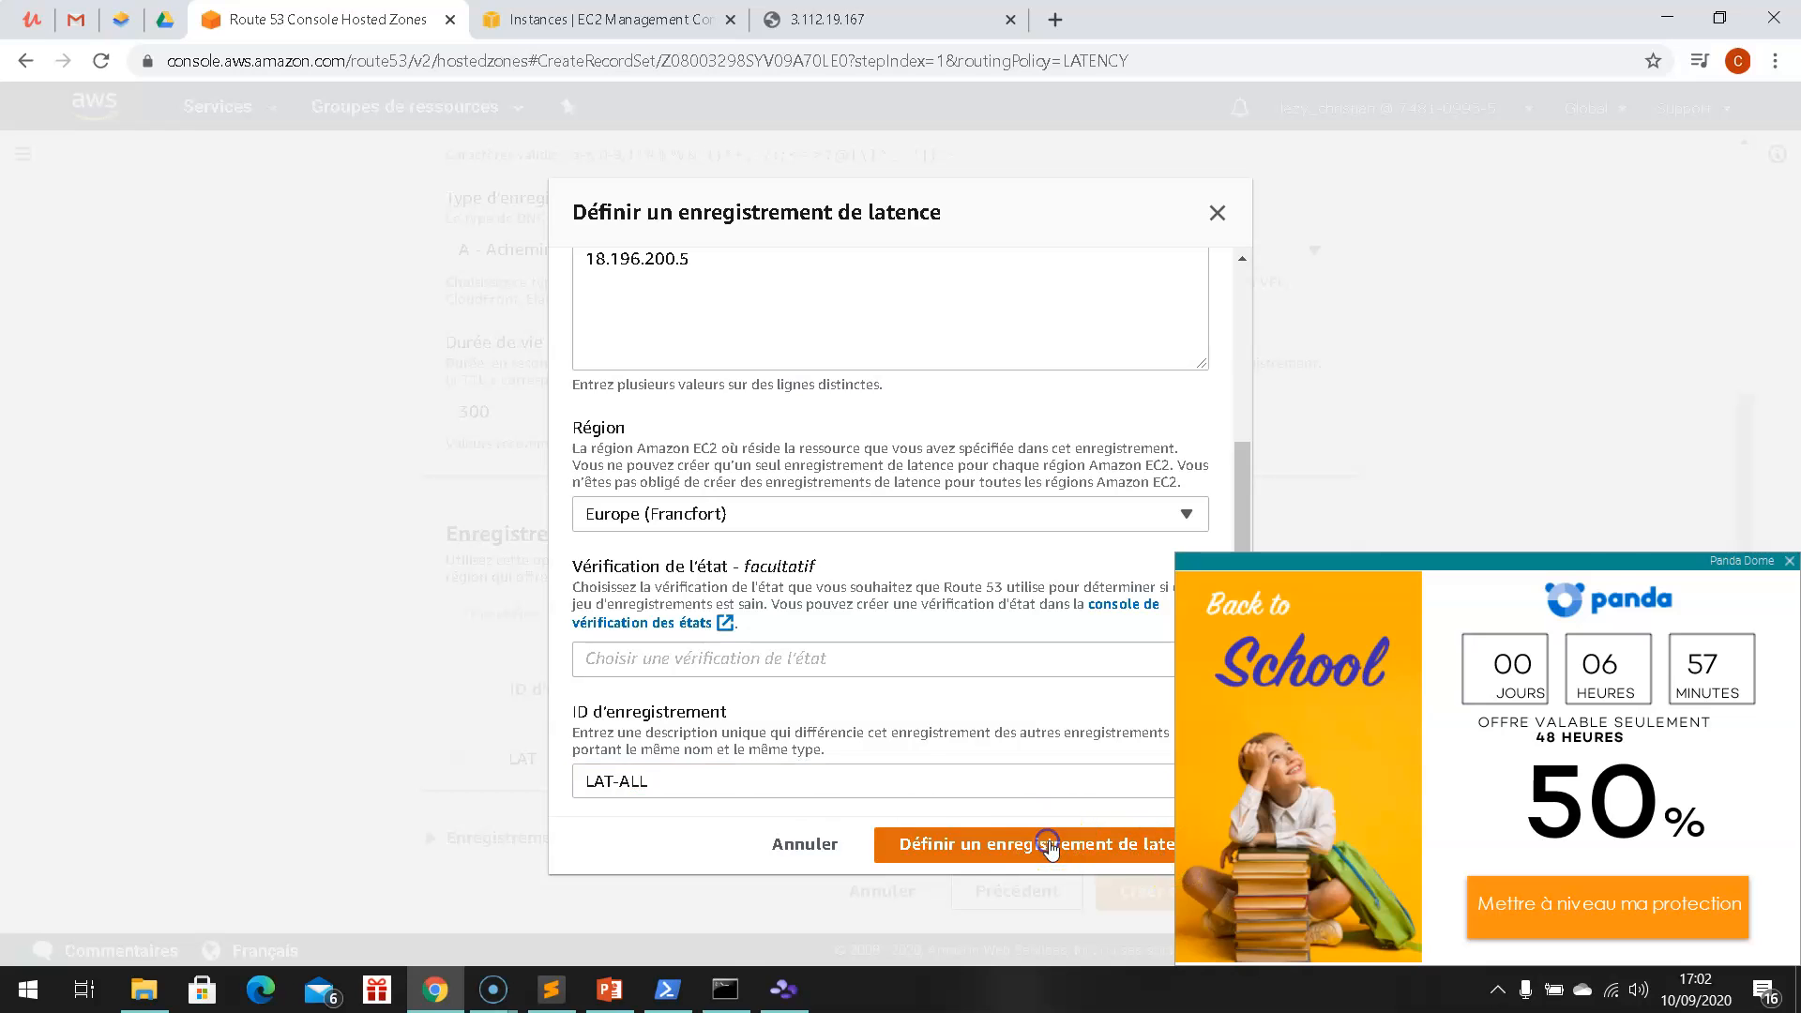
left_click(1788, 561)
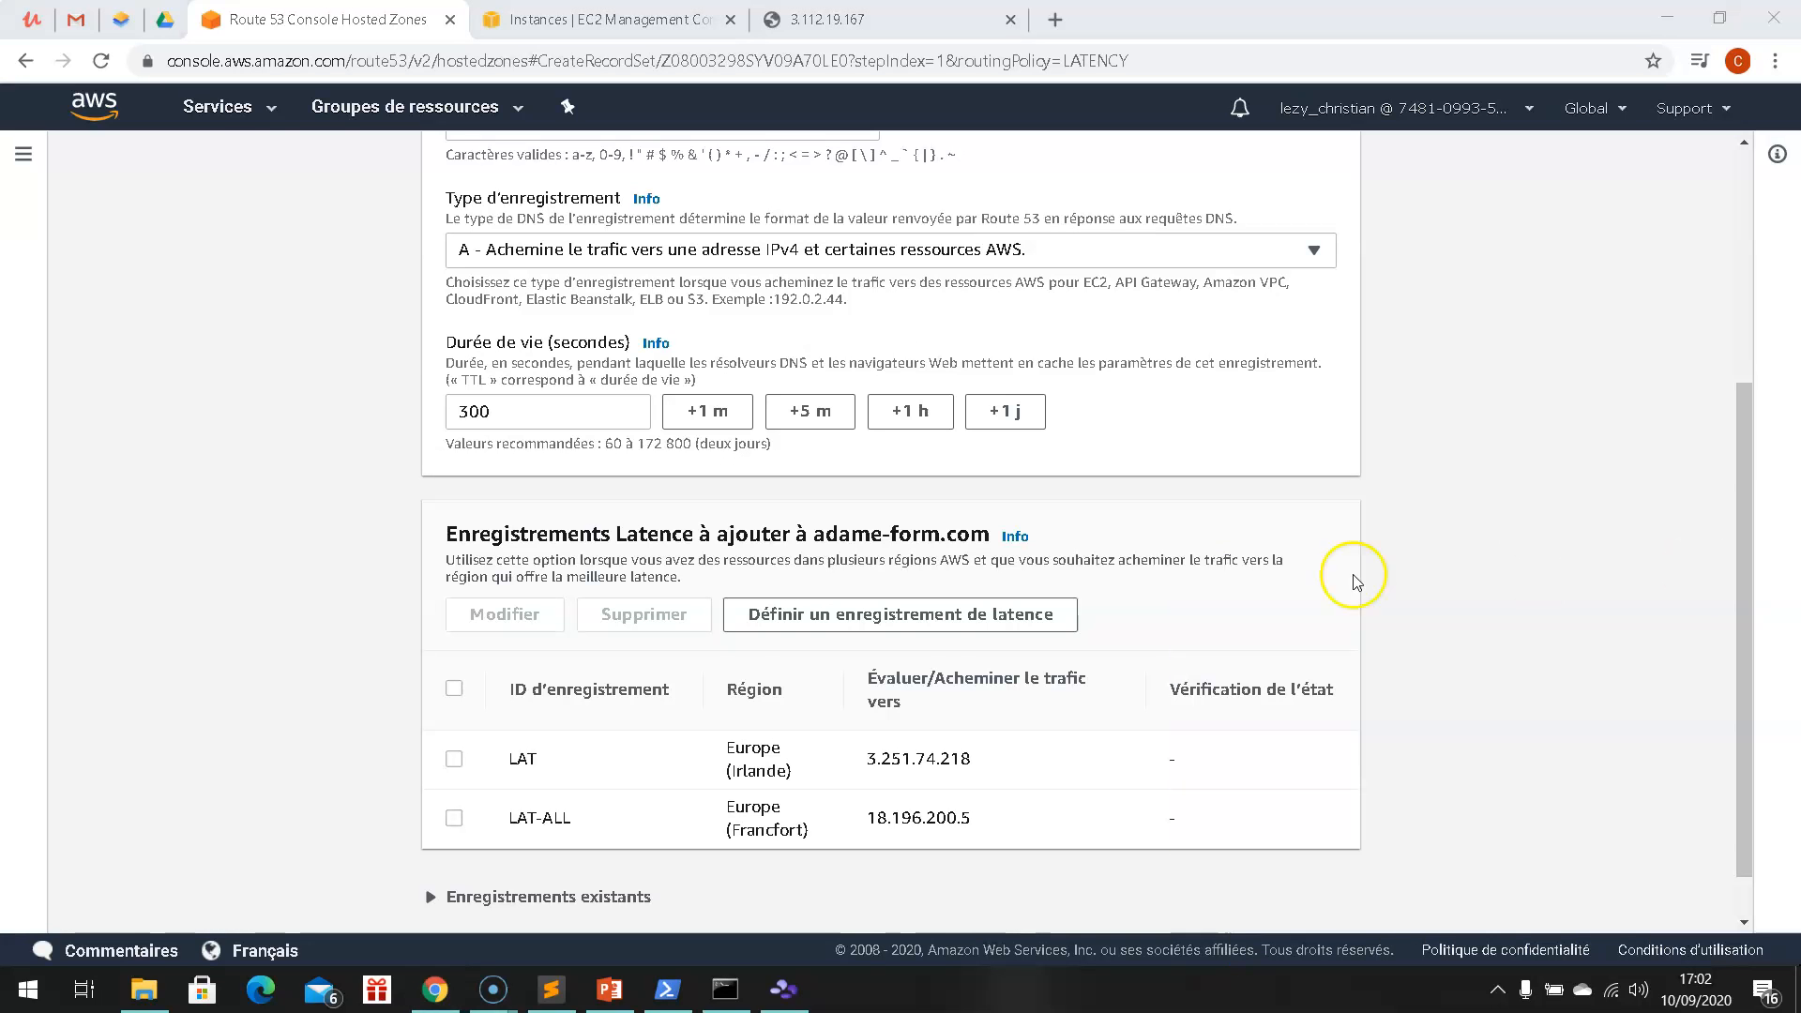
Start defining a third latency record and copy the Seoul IP address 3.112.19.167 from the Sublime Text notes
left_click(939, 619)
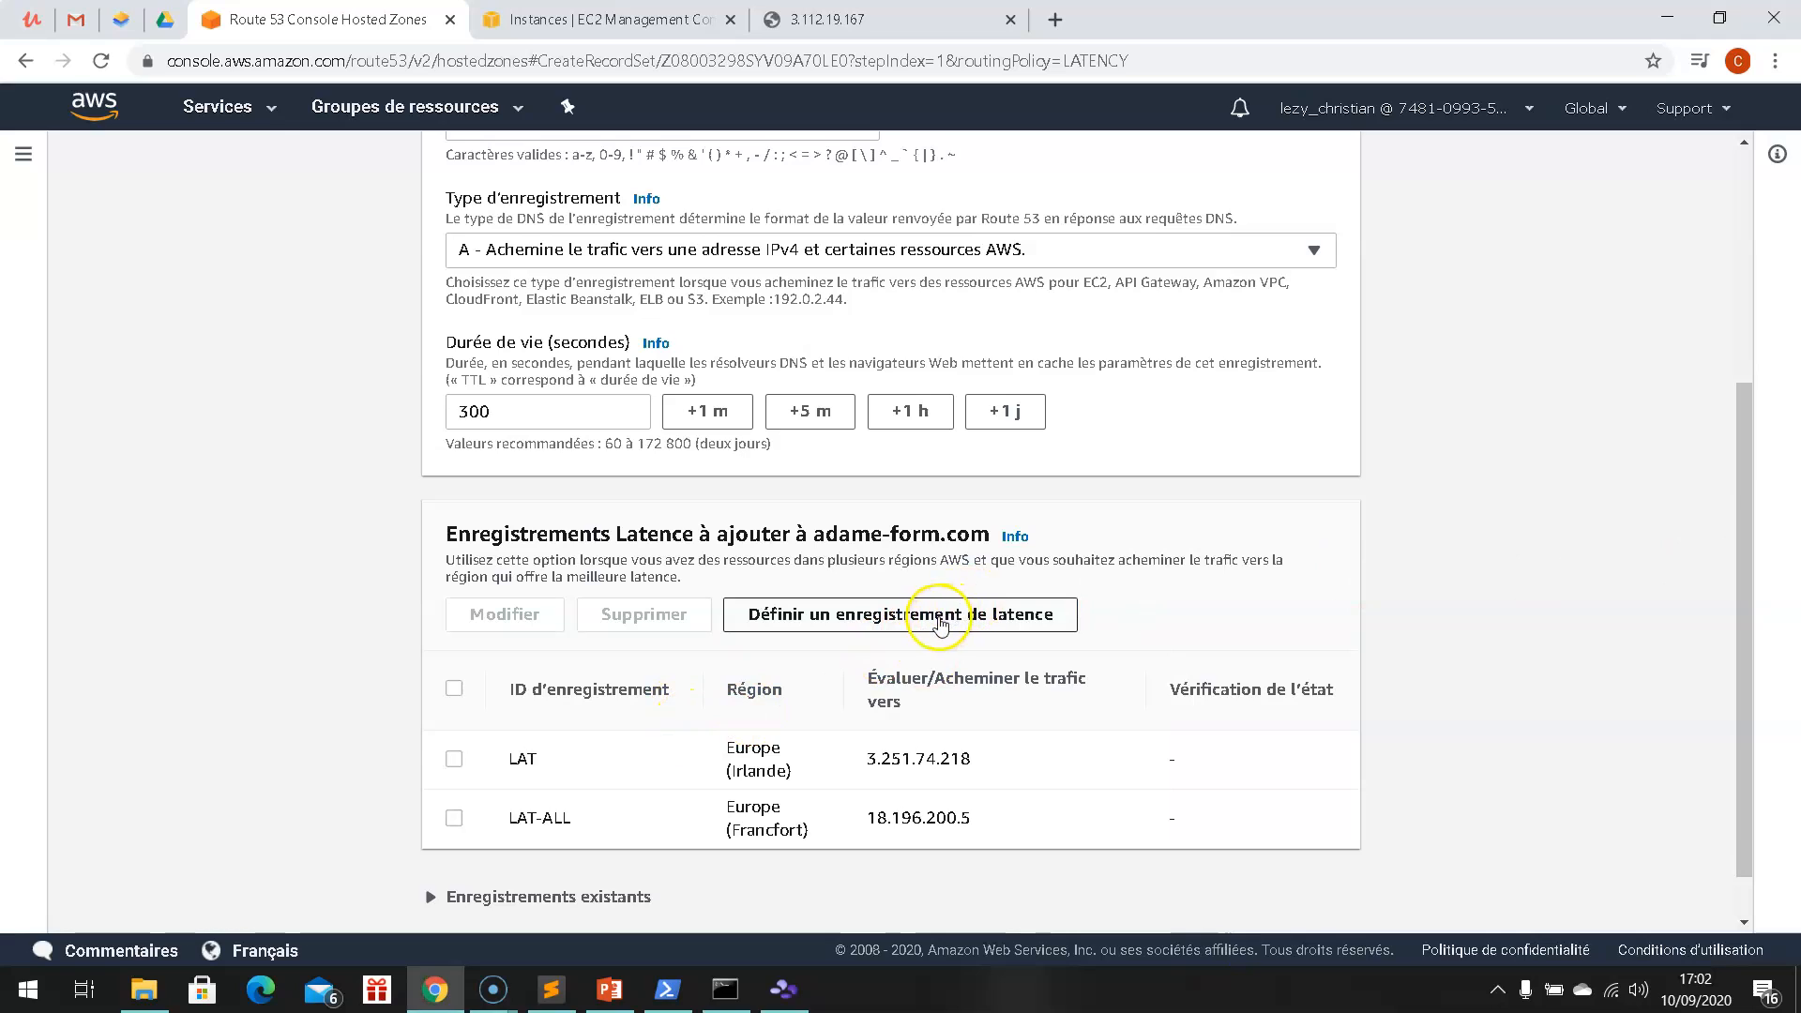
left_click(940, 619)
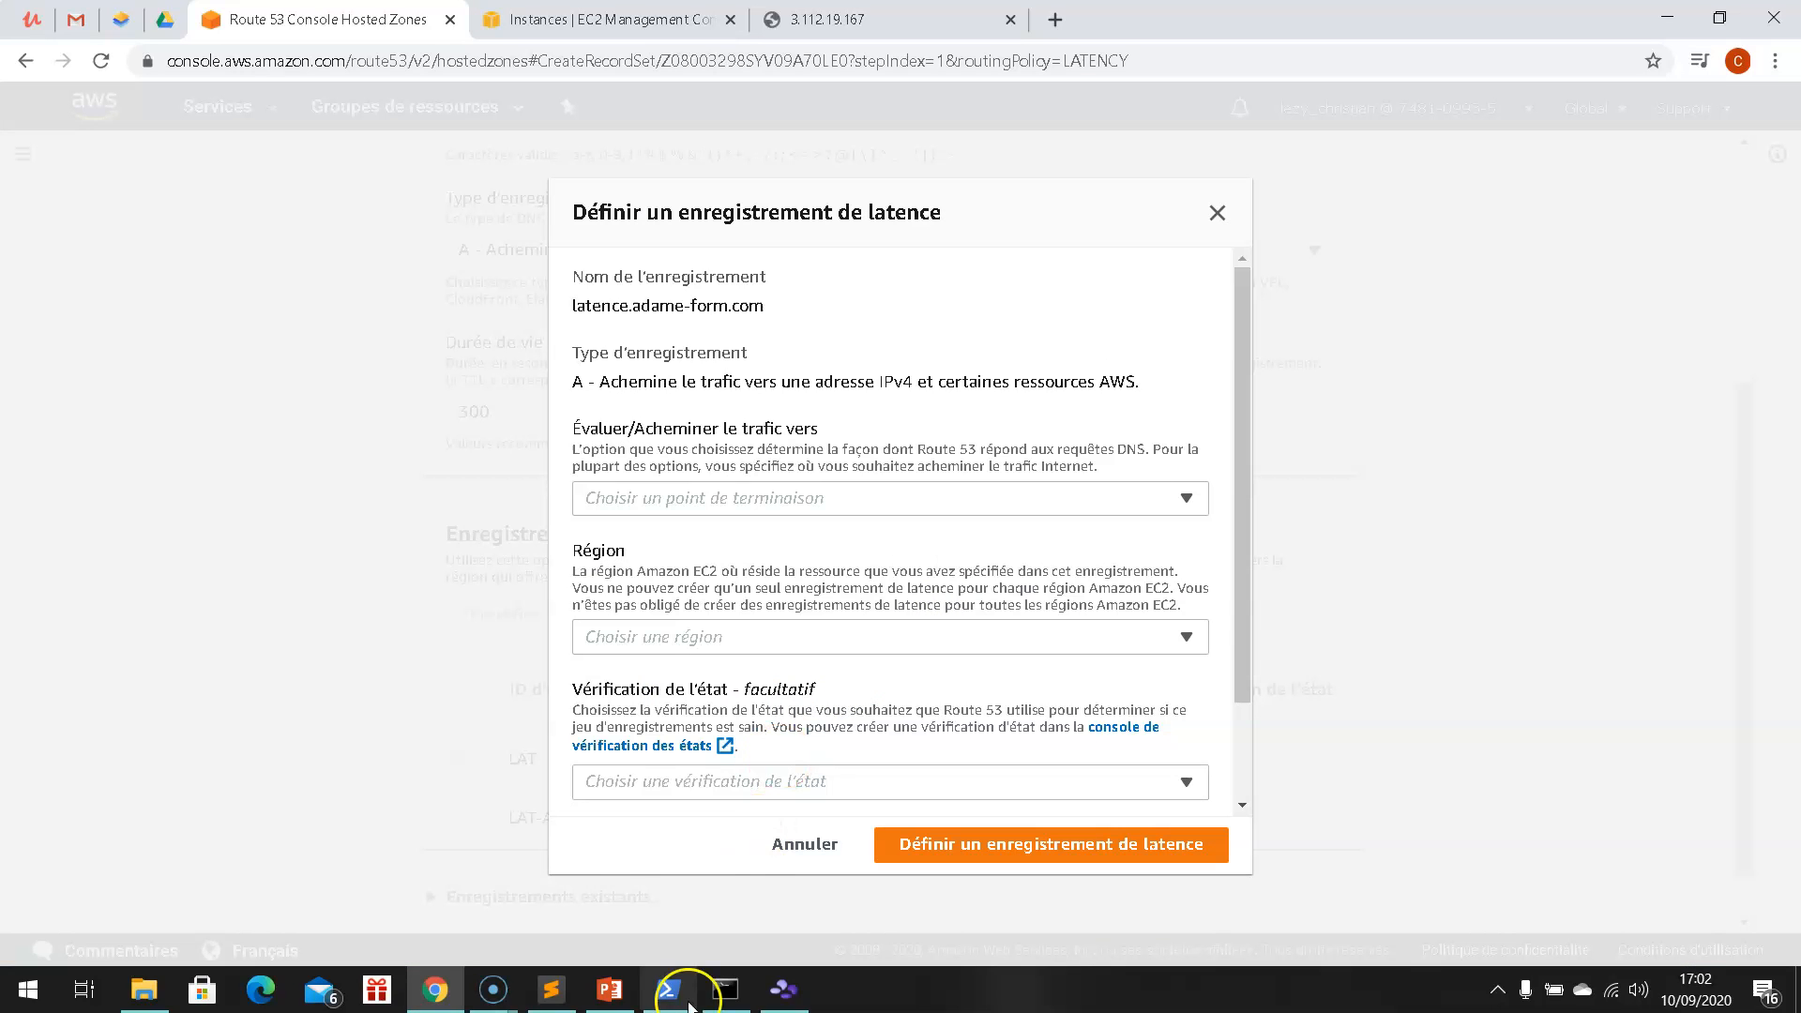
left_click(552, 989)
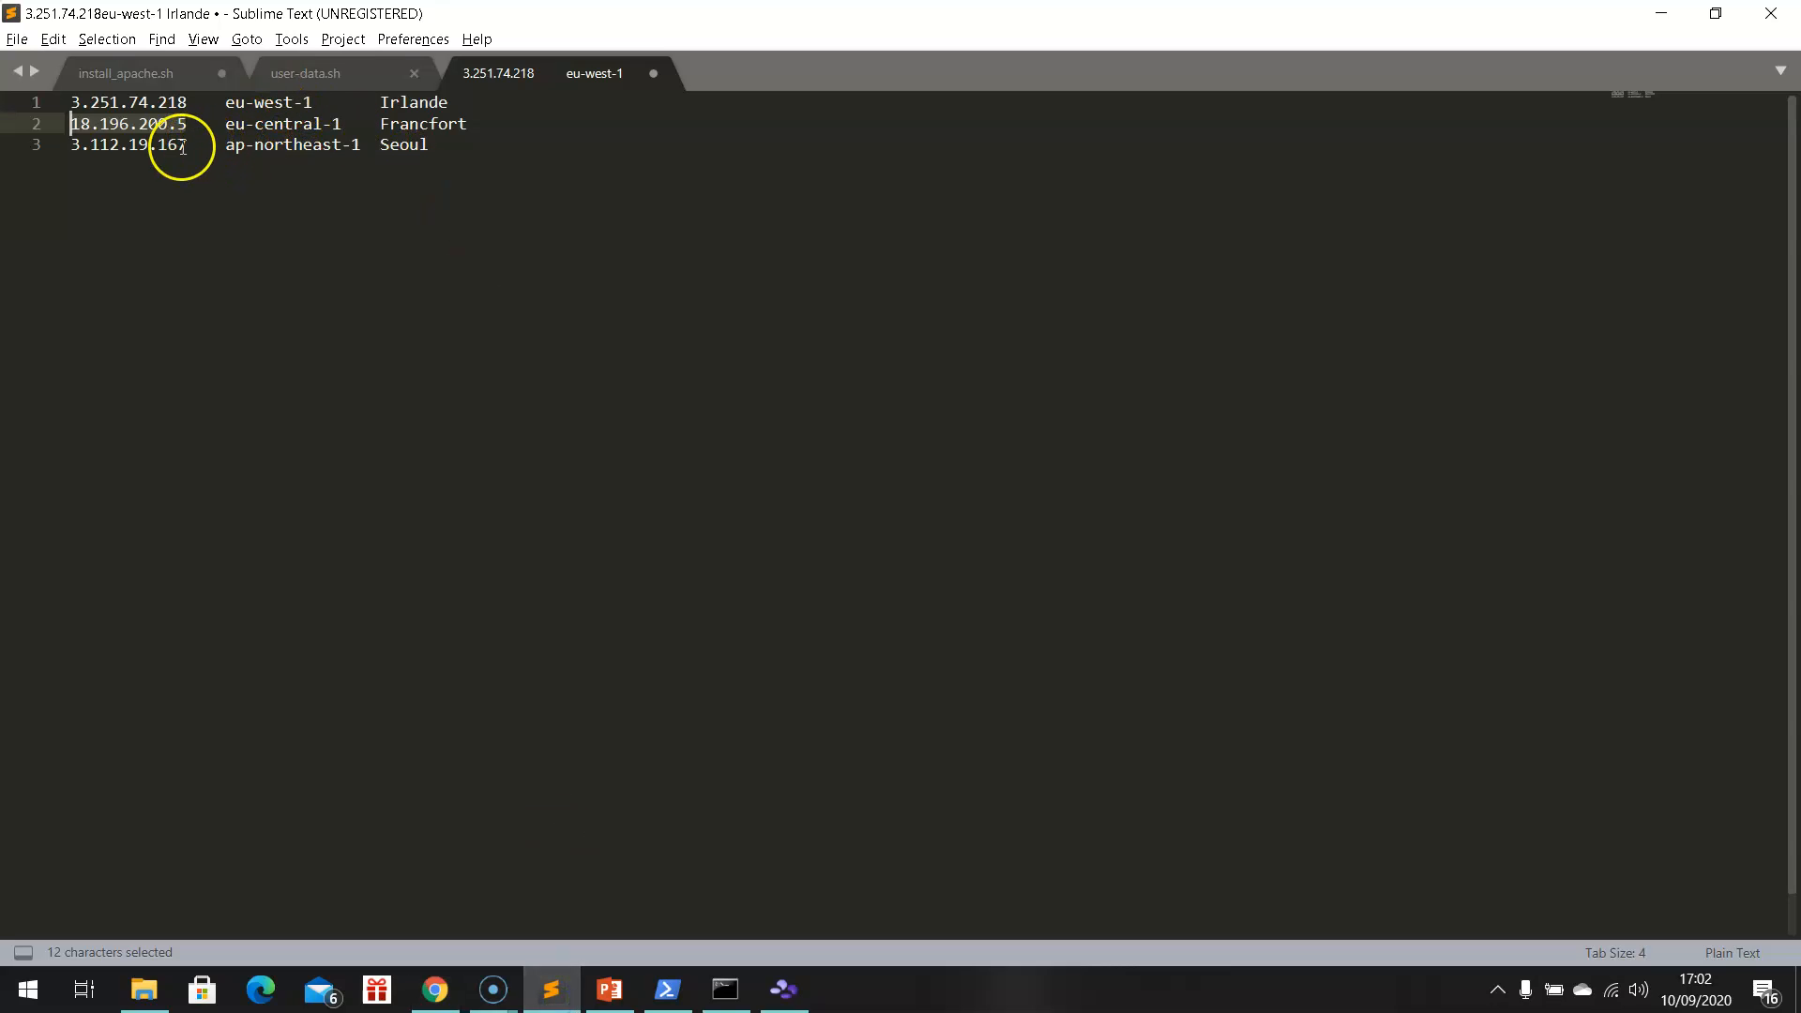
left_click_drag(183, 147, 60, 137)
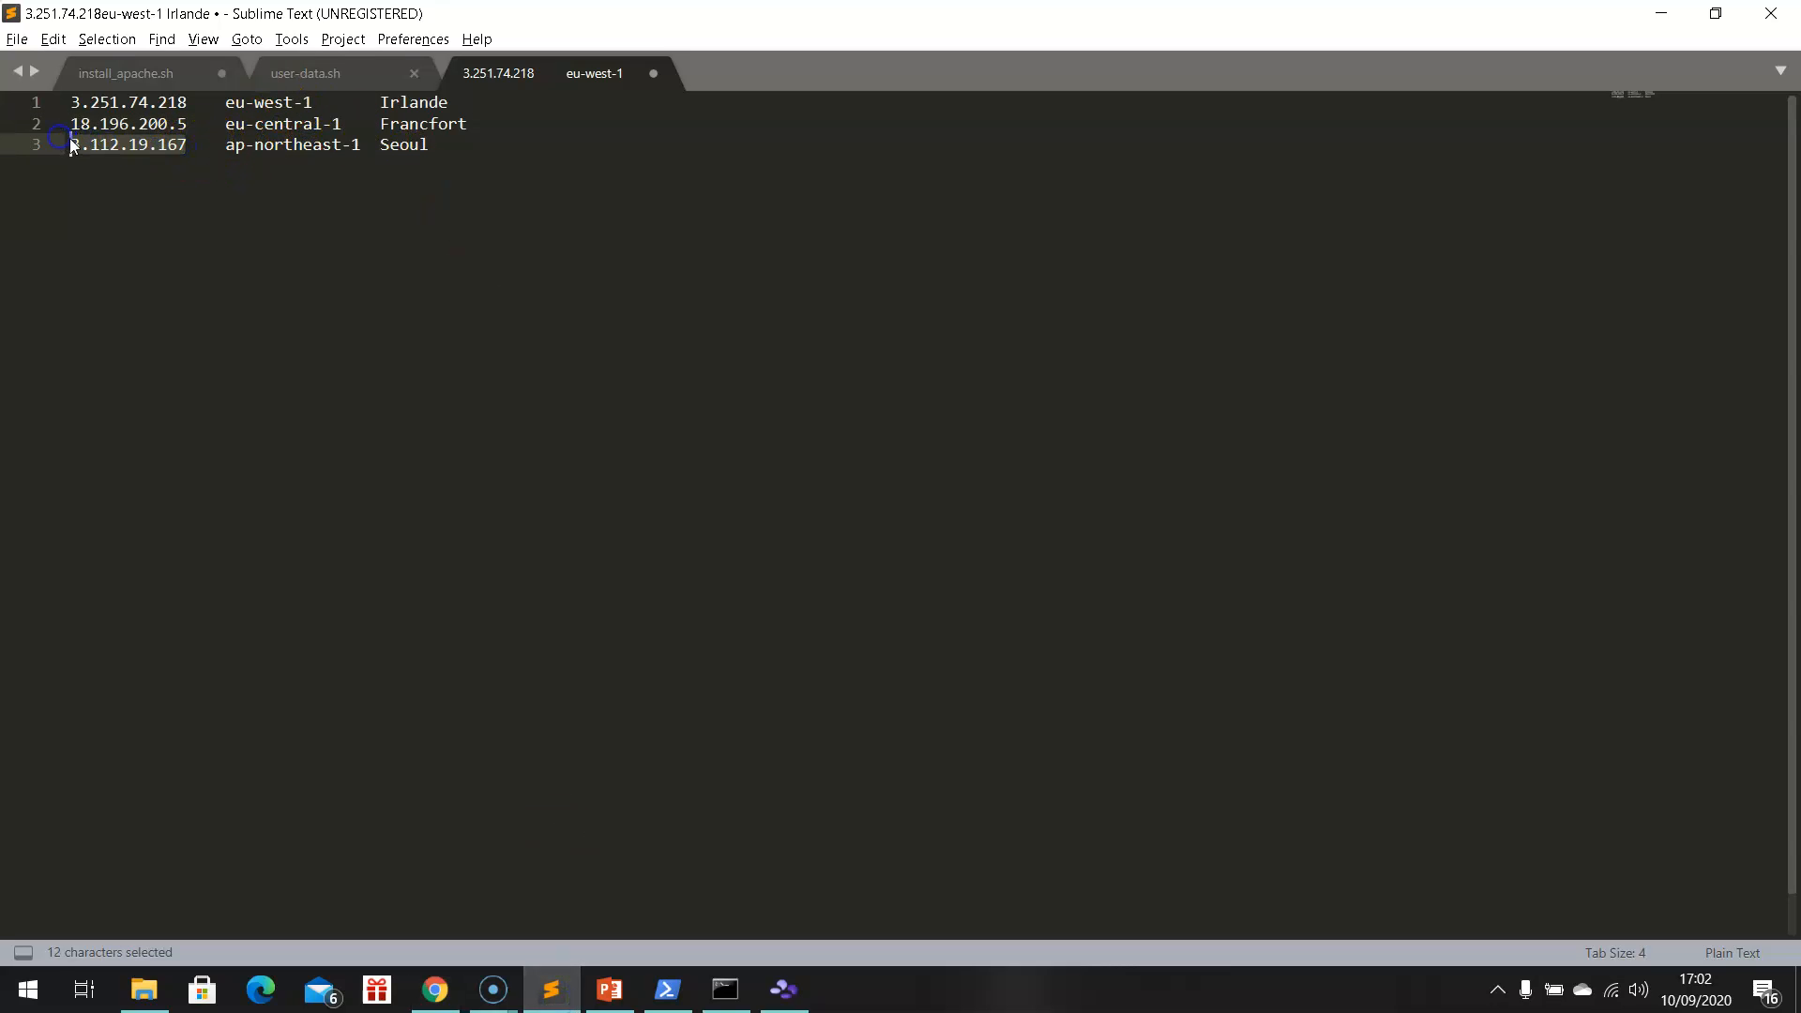
right_click(90, 150)
left_click(153, 218)
Back in Chrome, route the third latency record to an IP address or other value and enter 3.112.19.167
key("alt+Tab")
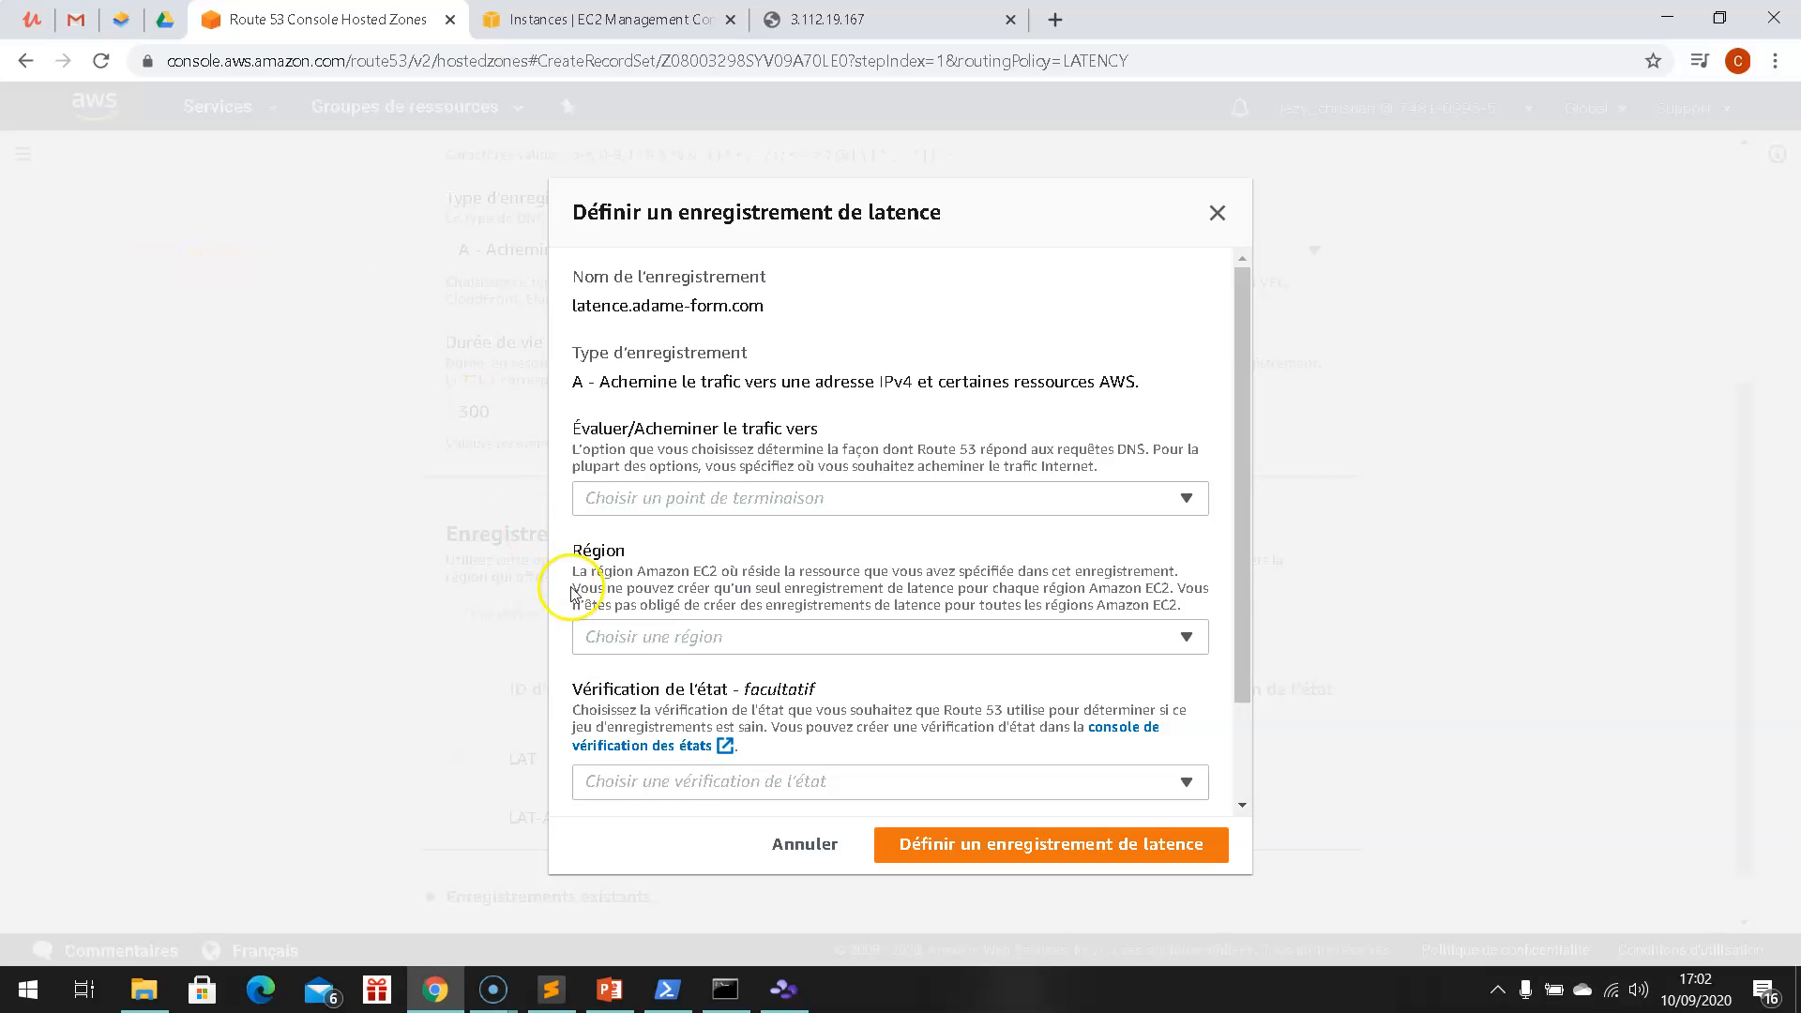
left_click(661, 782)
scroll(974, 739, "down", 1)
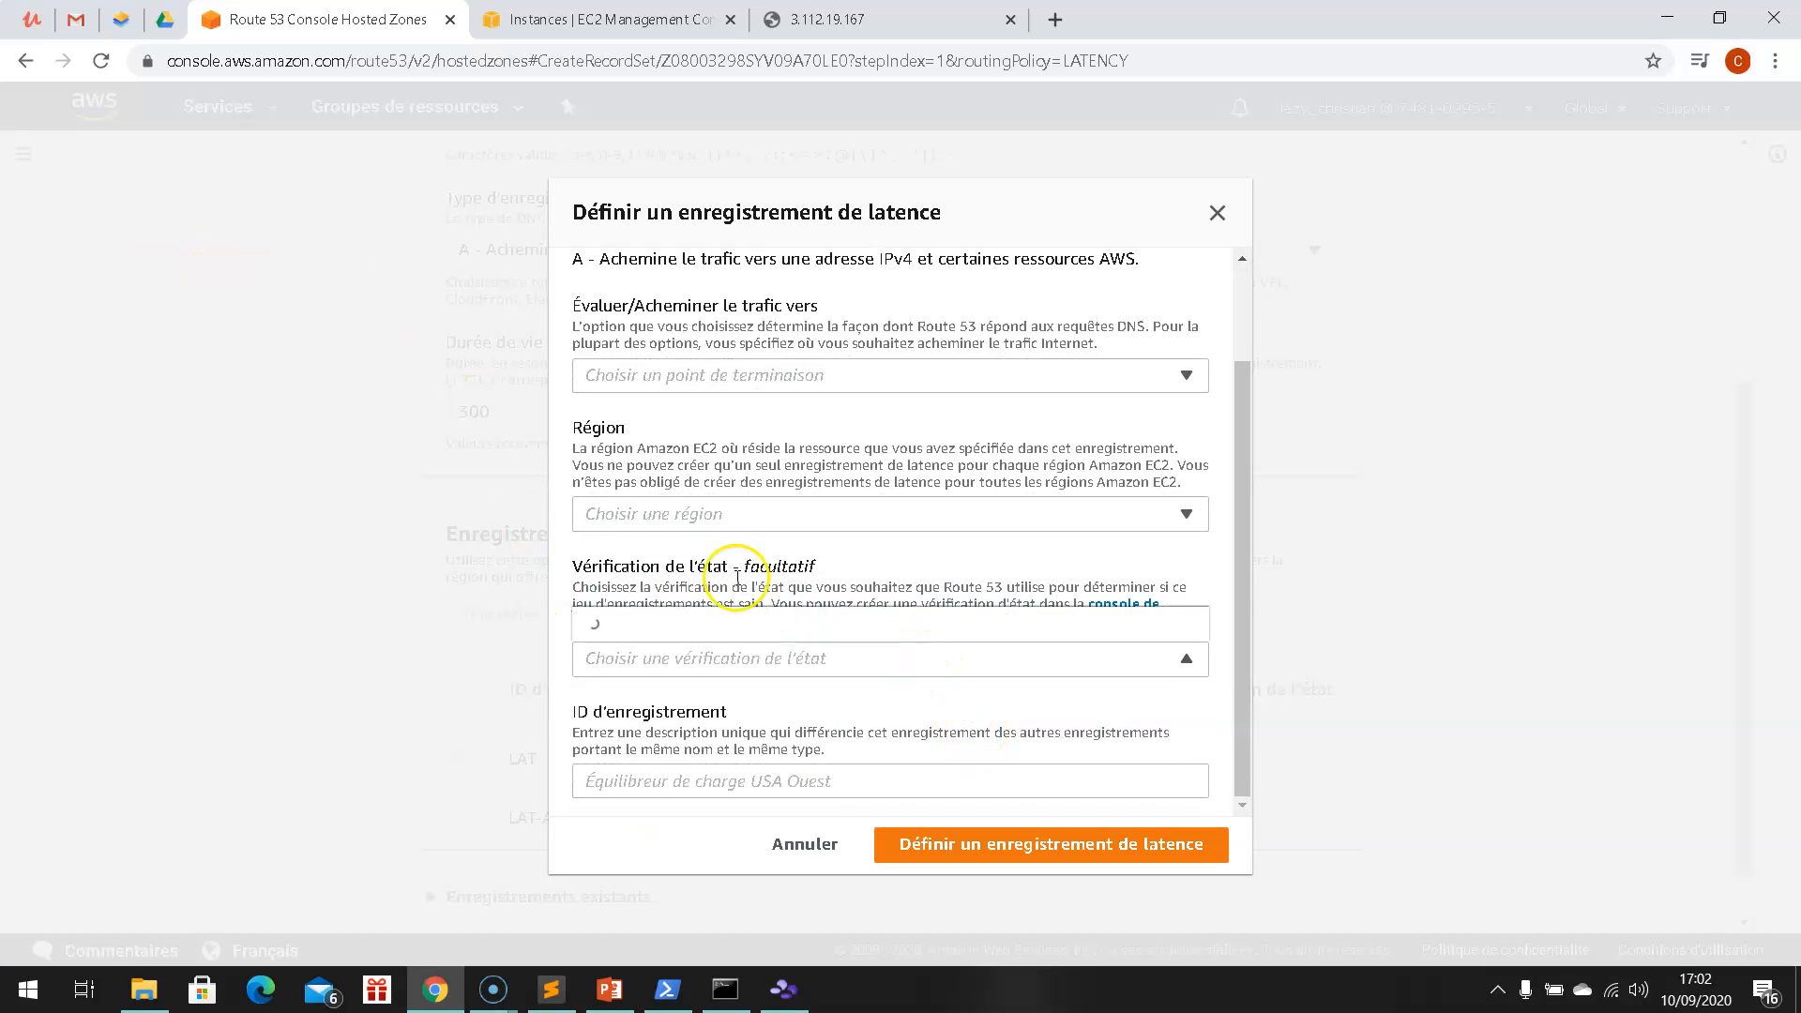
left_click(681, 519)
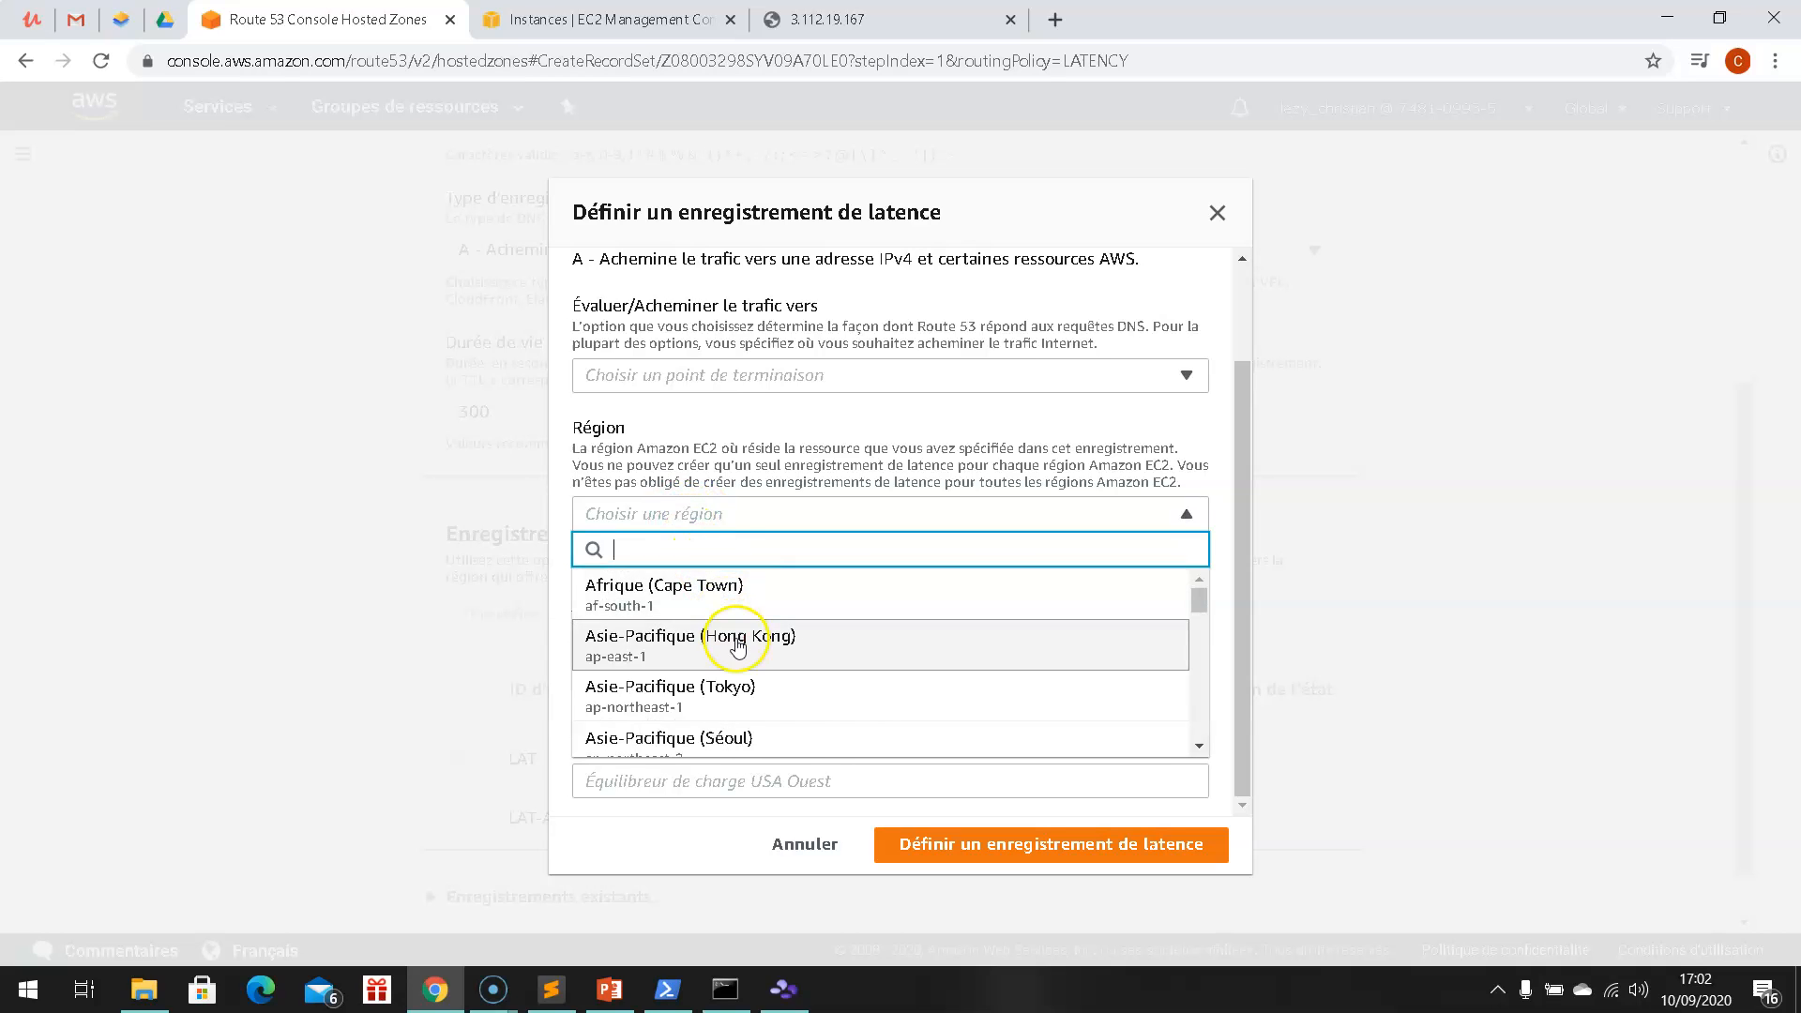
left_click(721, 377)
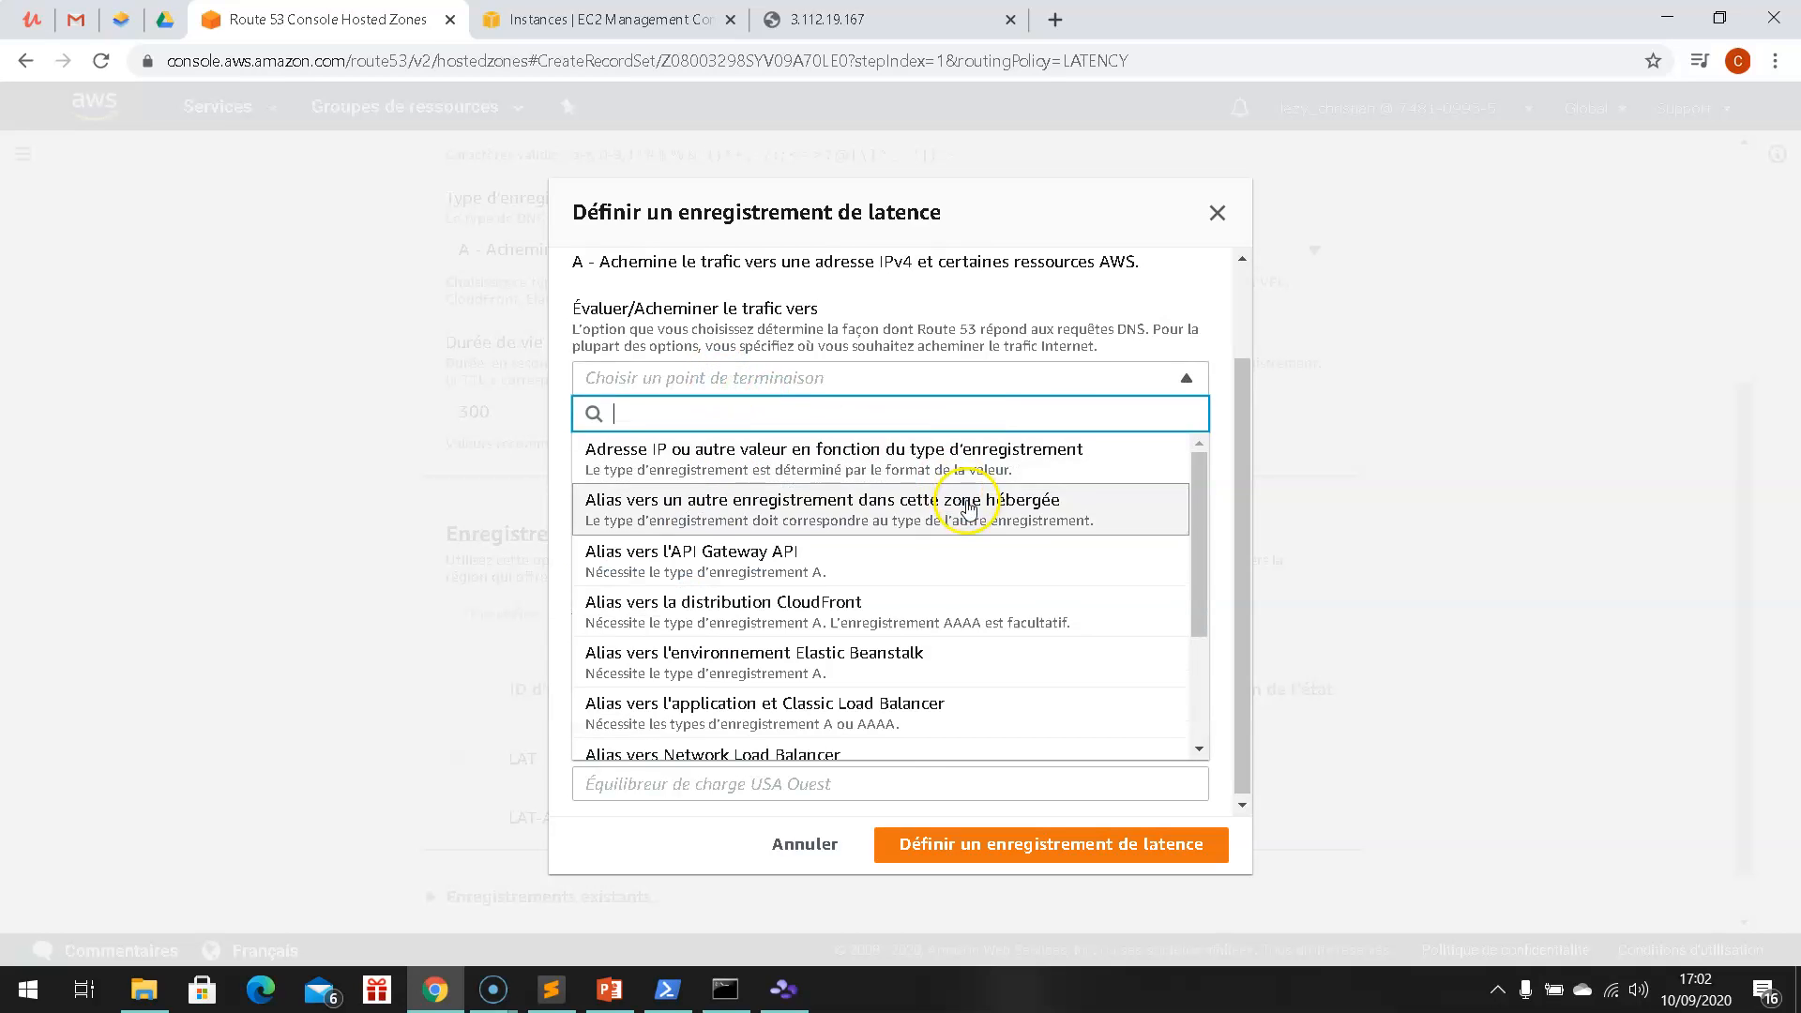
scroll(971, 508, "up", 2)
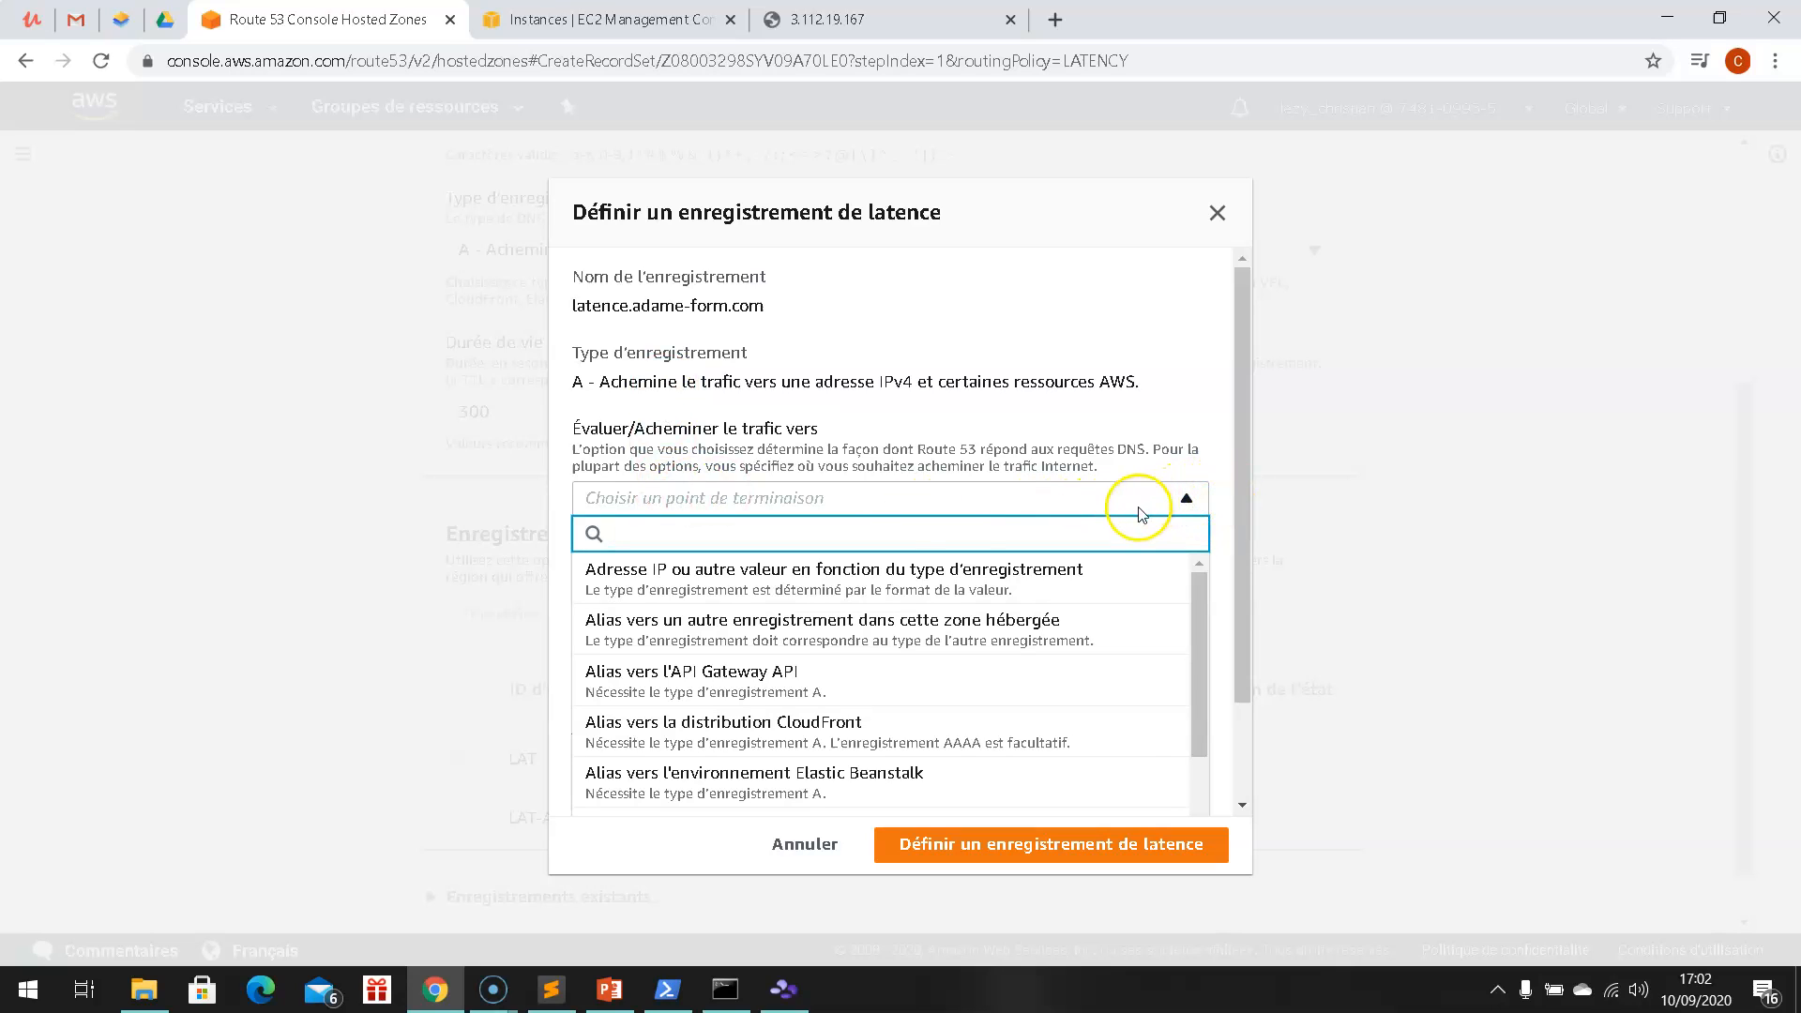
left_click(774, 589)
left_click(646, 560)
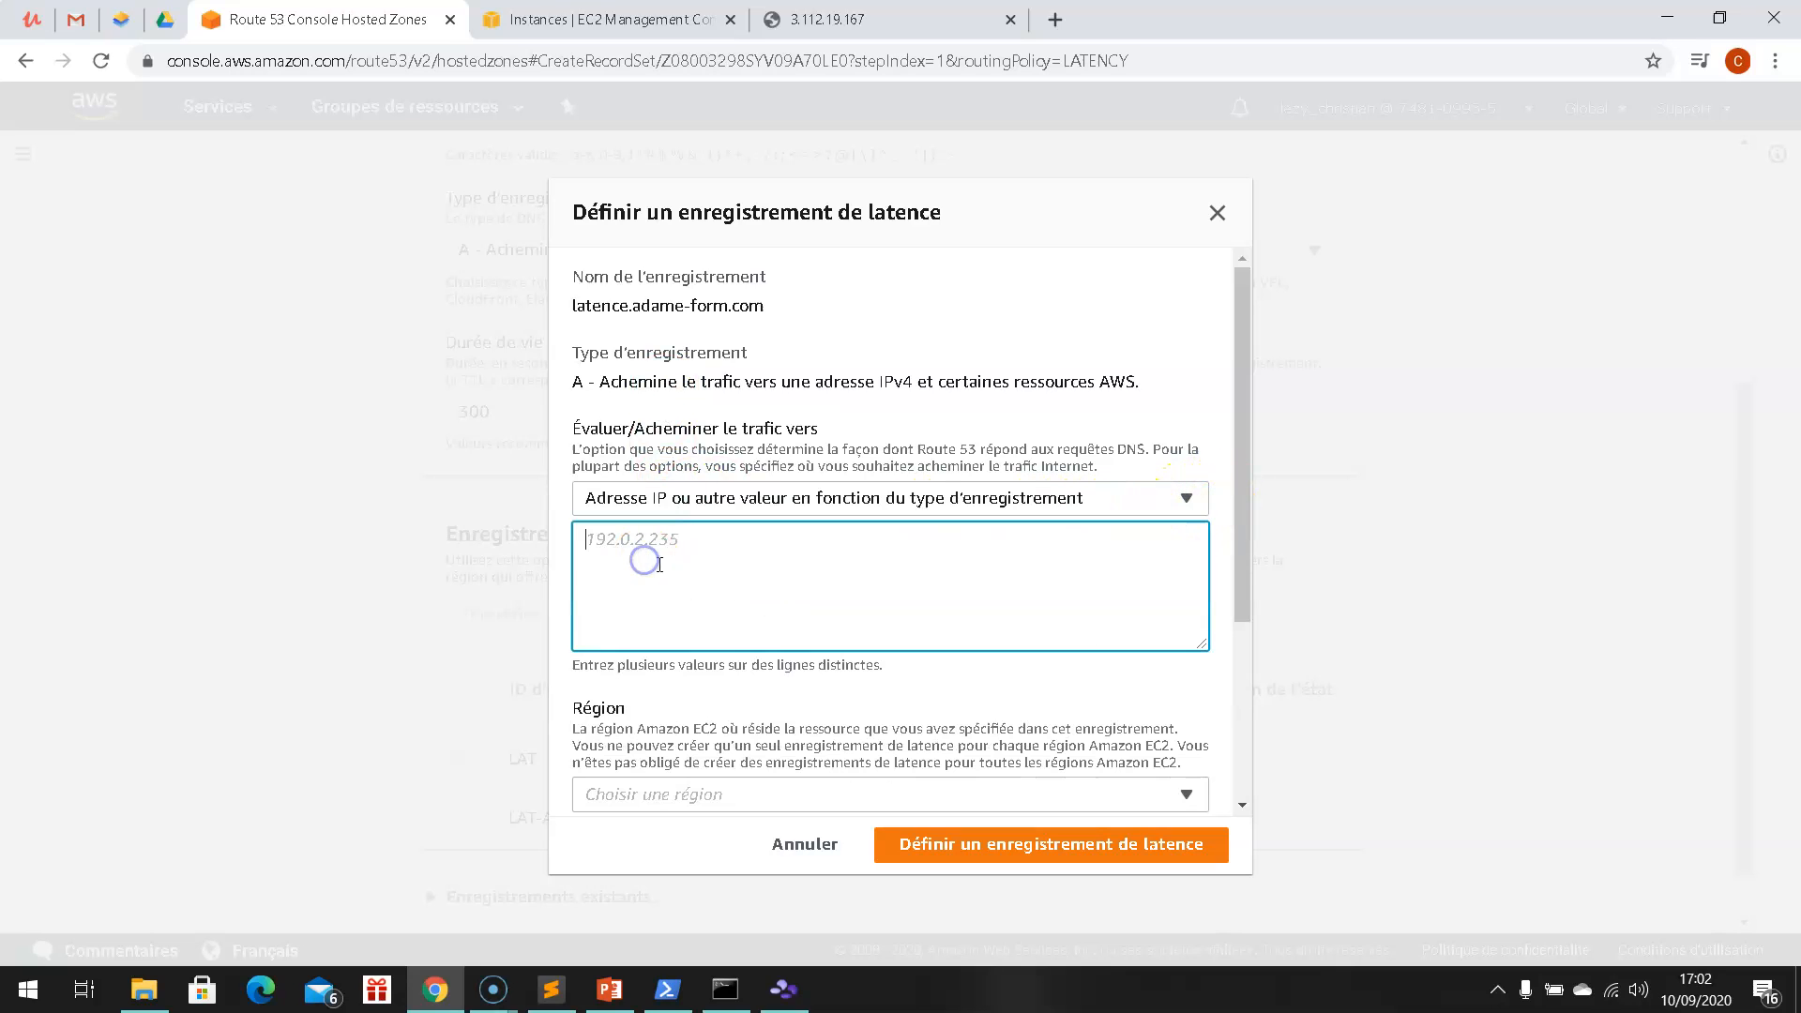
scroll(664, 567, "down", 3)
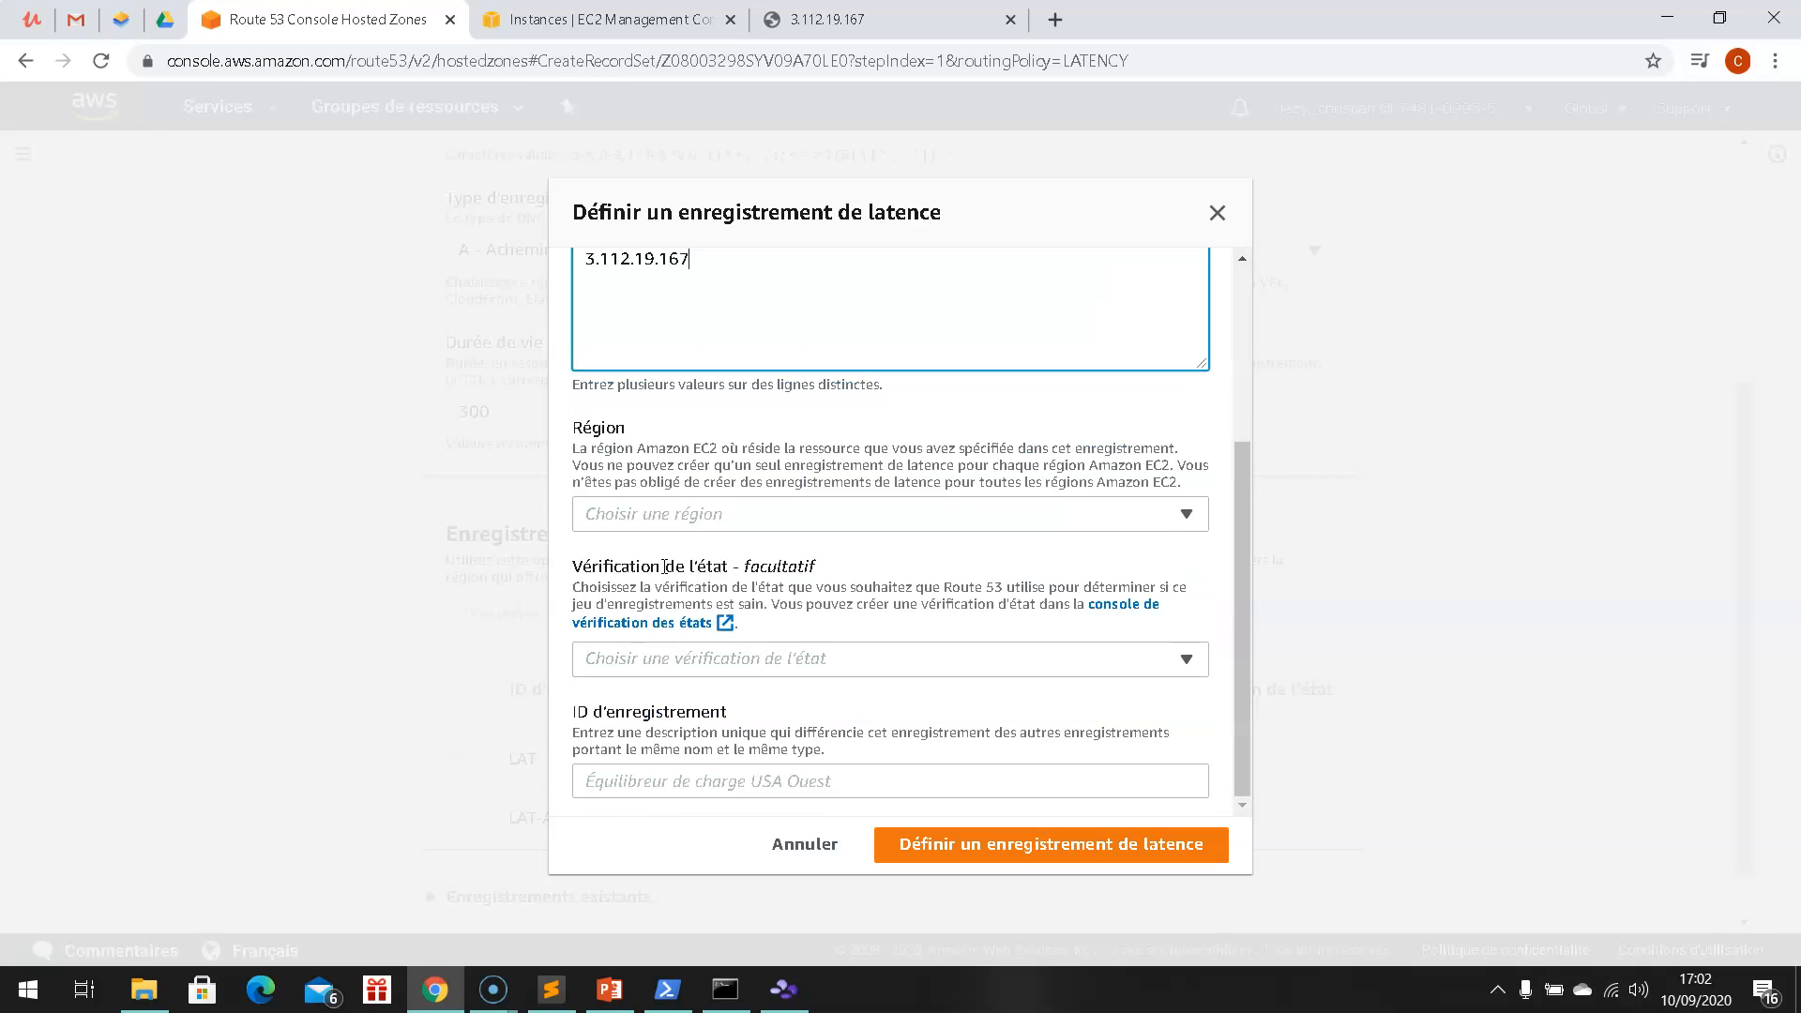
Set the third latency record's region to Europe (Francfort)
left_click(1171, 524)
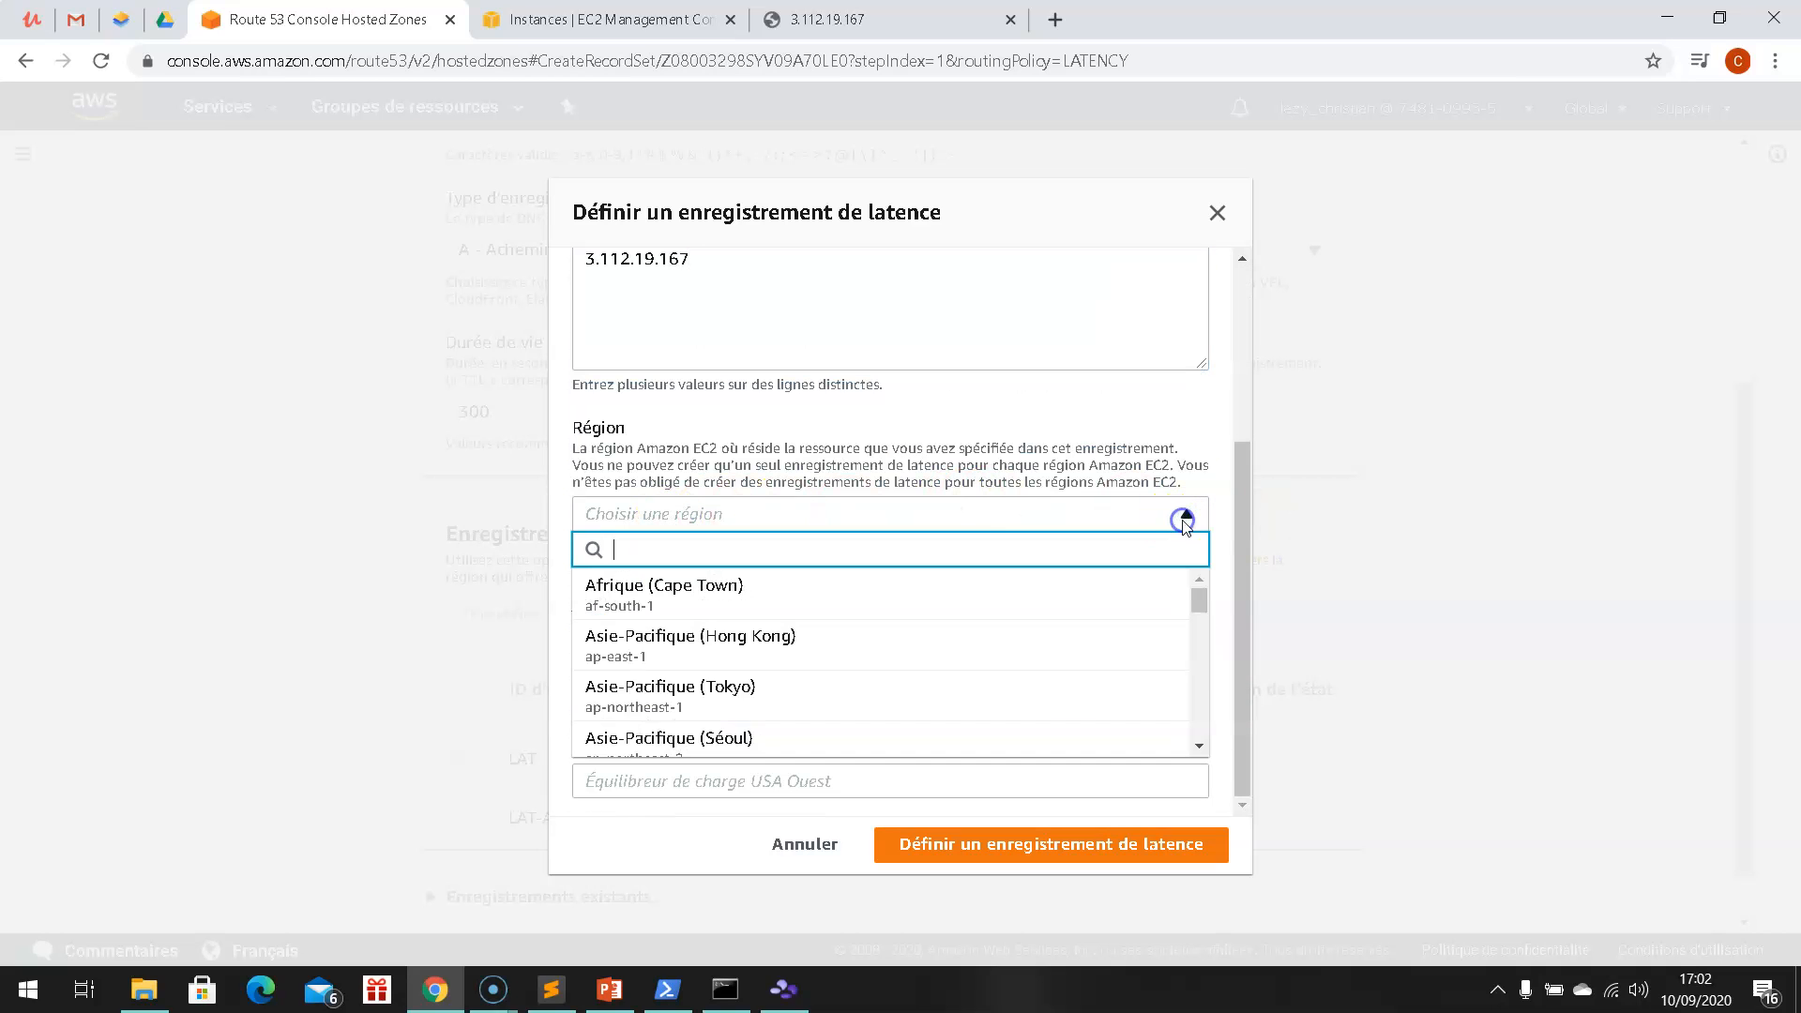
scroll(748, 638, "down", 8)
scroll(751, 647, "down", 1)
scroll(744, 610, "up", 4)
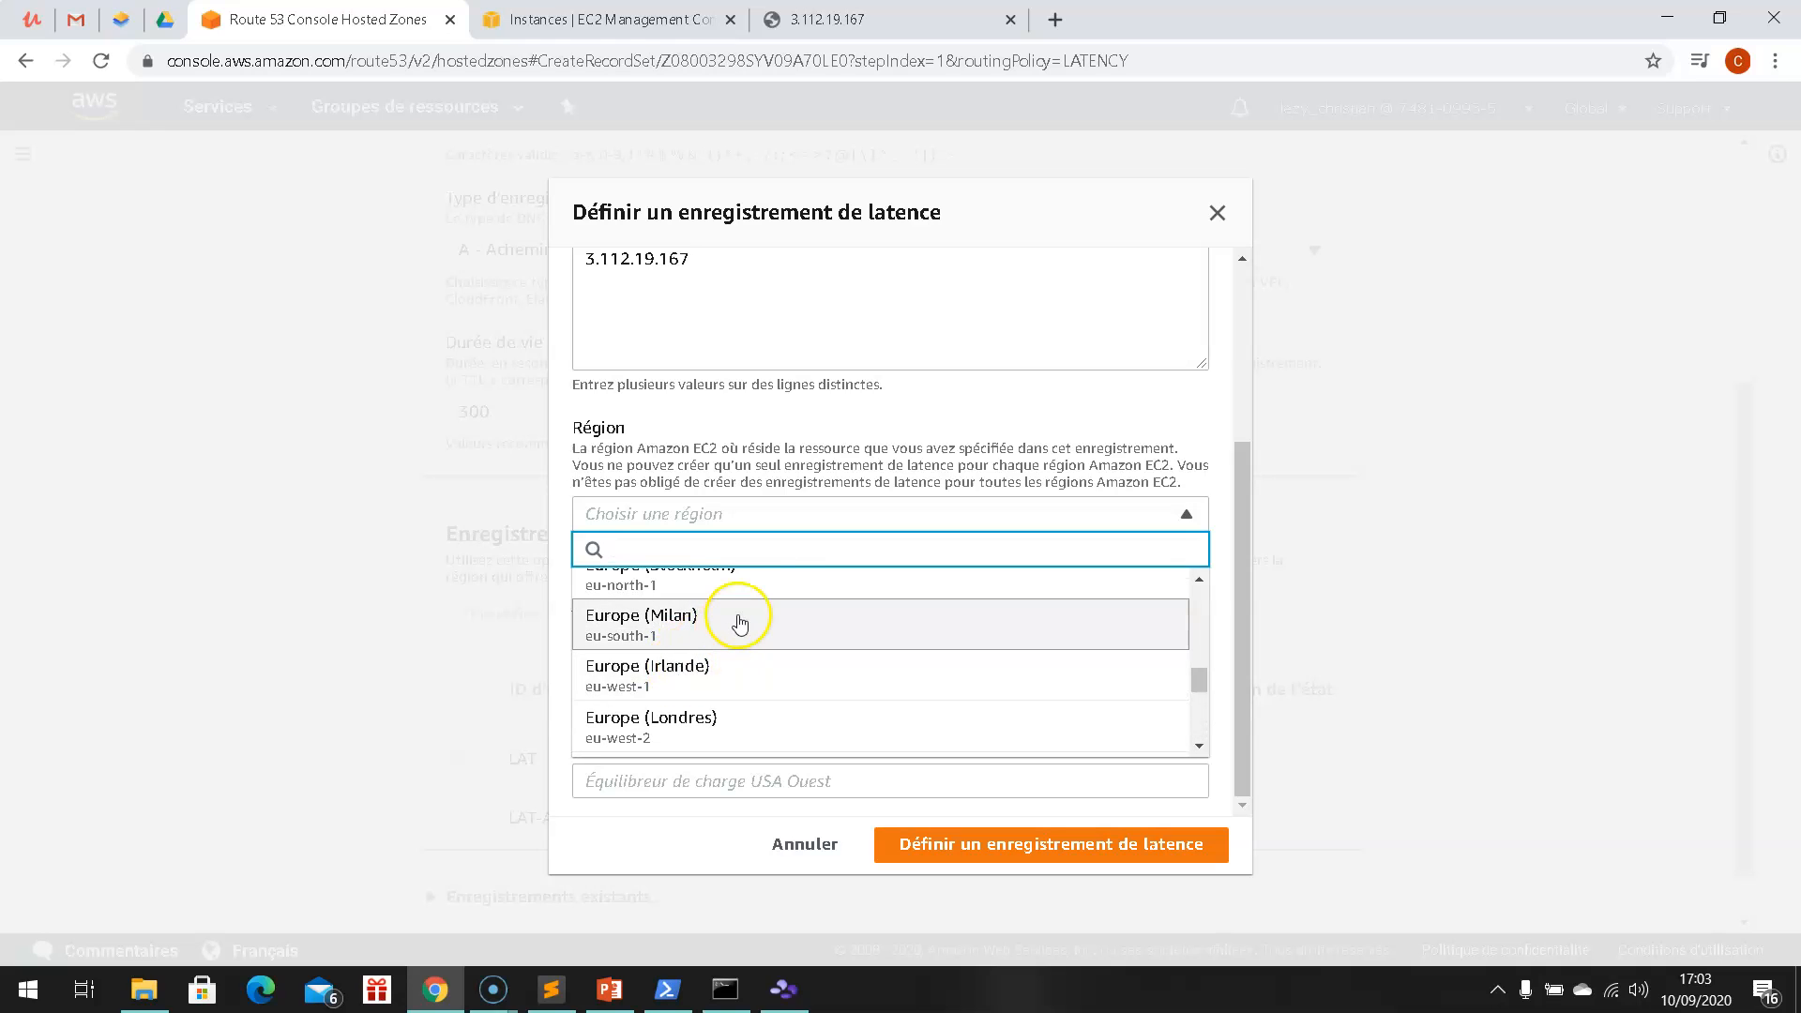
scroll(738, 629, "up", 2)
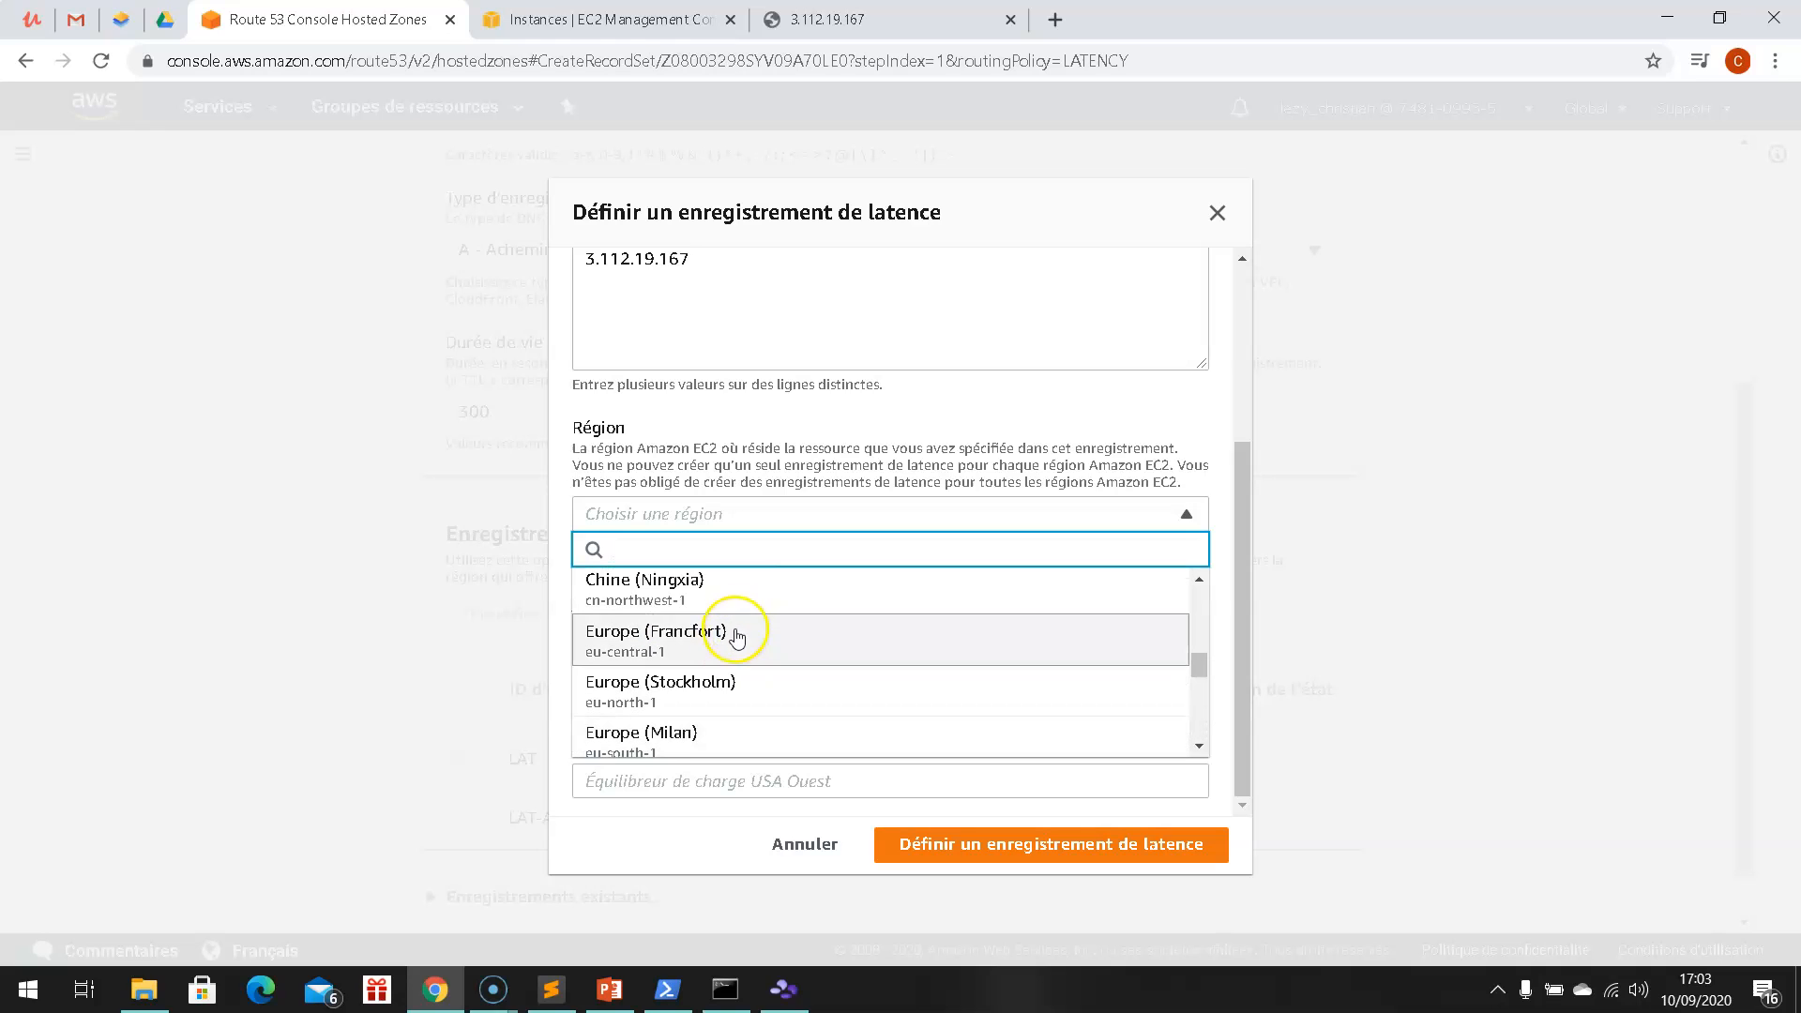
left_click(706, 635)
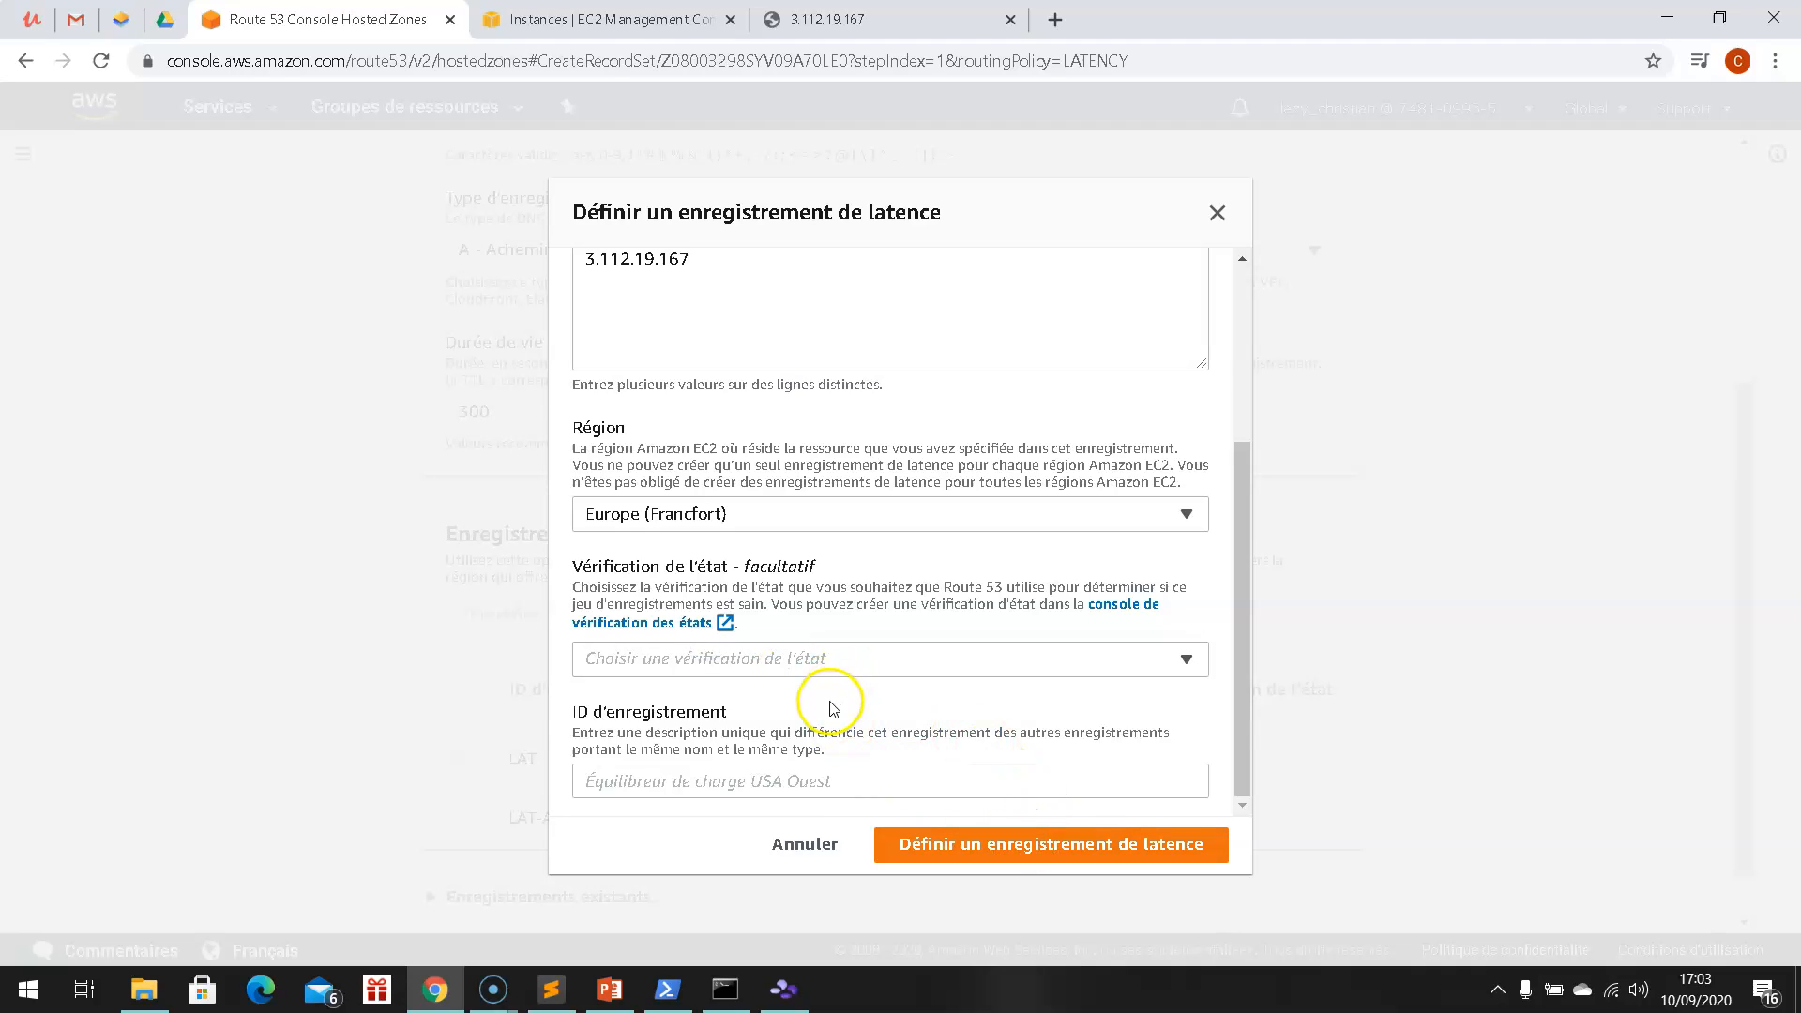
Add the third latency record with the record ID FRANCFORT and submit all defined records for creation
left_click(728, 780)
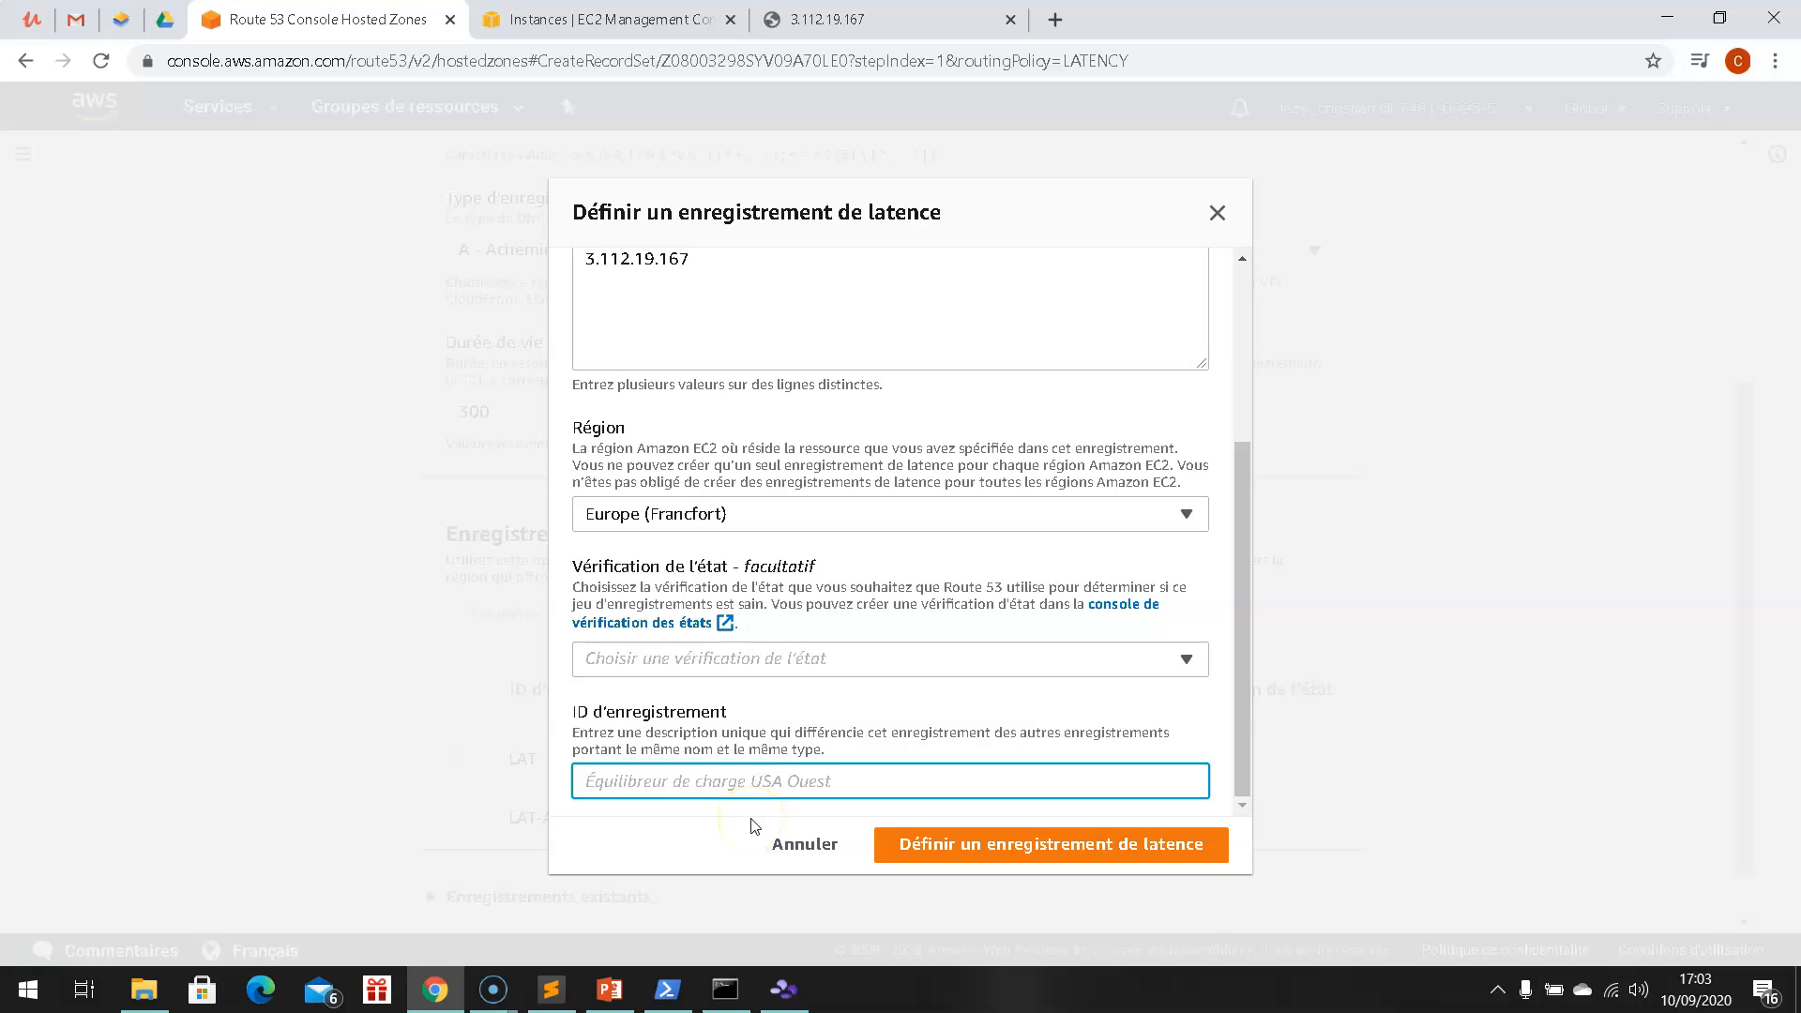
type("FRANCFORT")
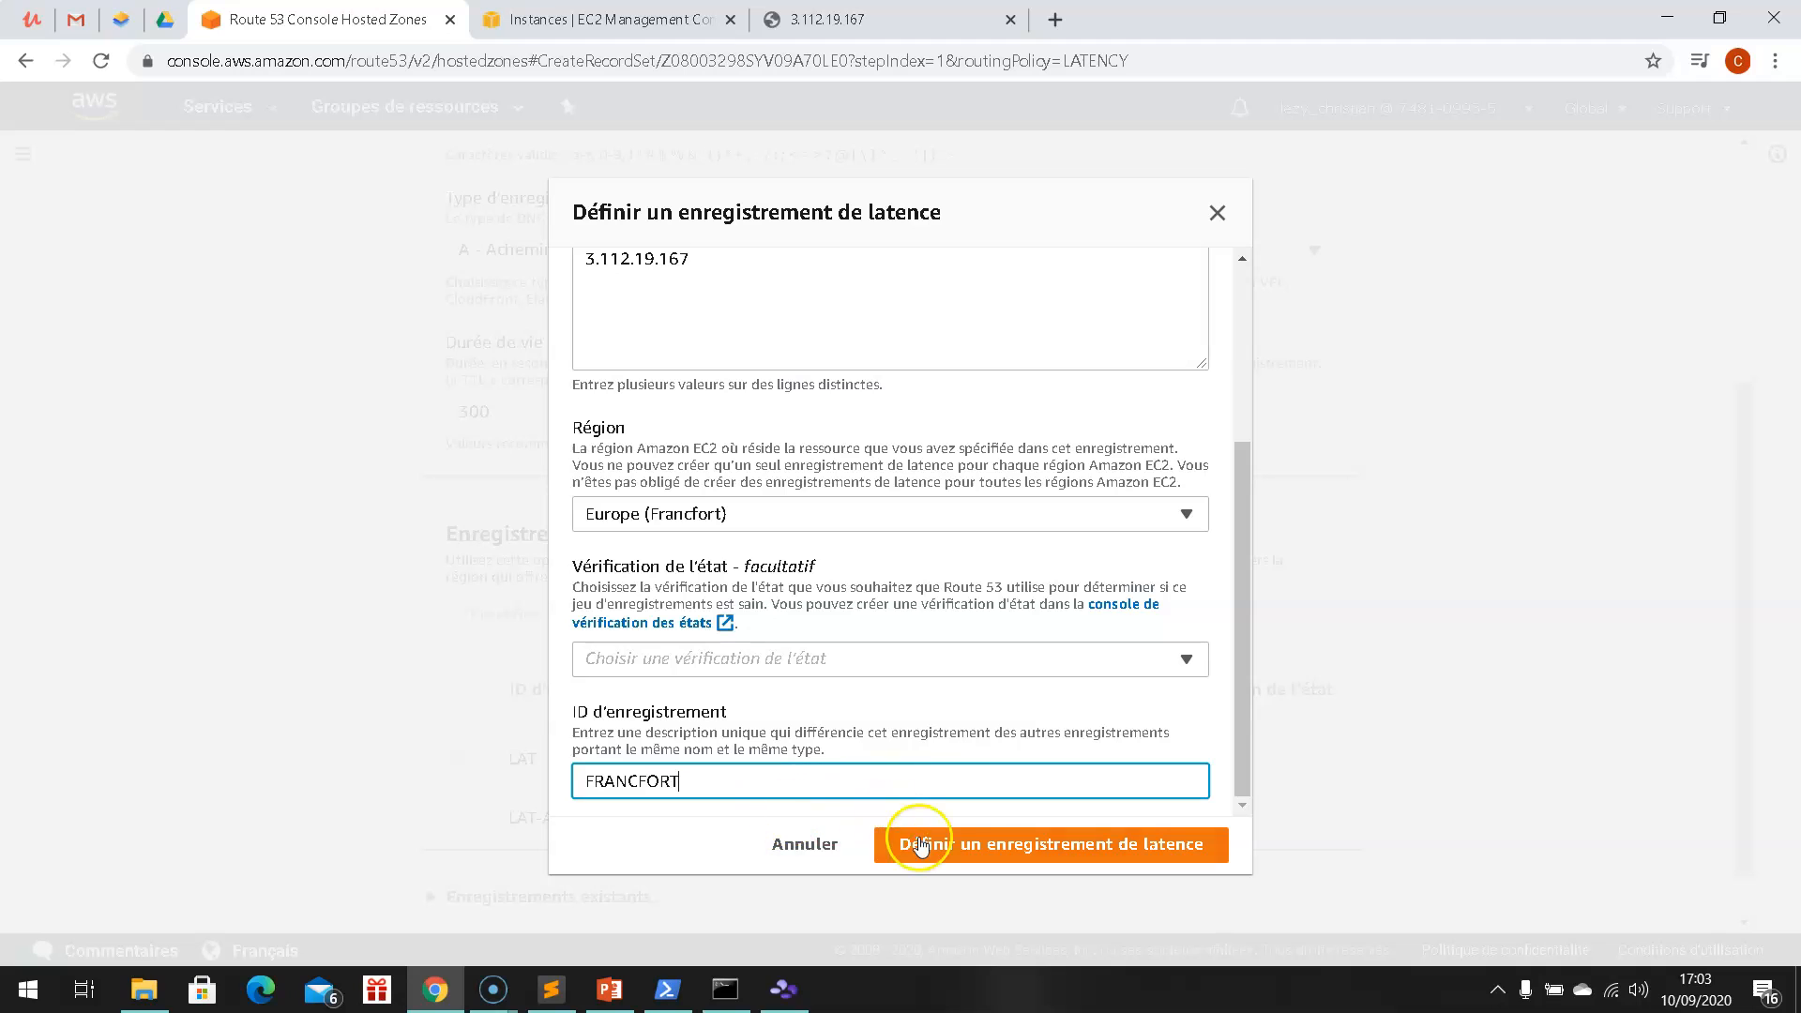
left_click(1079, 845)
scroll(1027, 793, "down", 2)
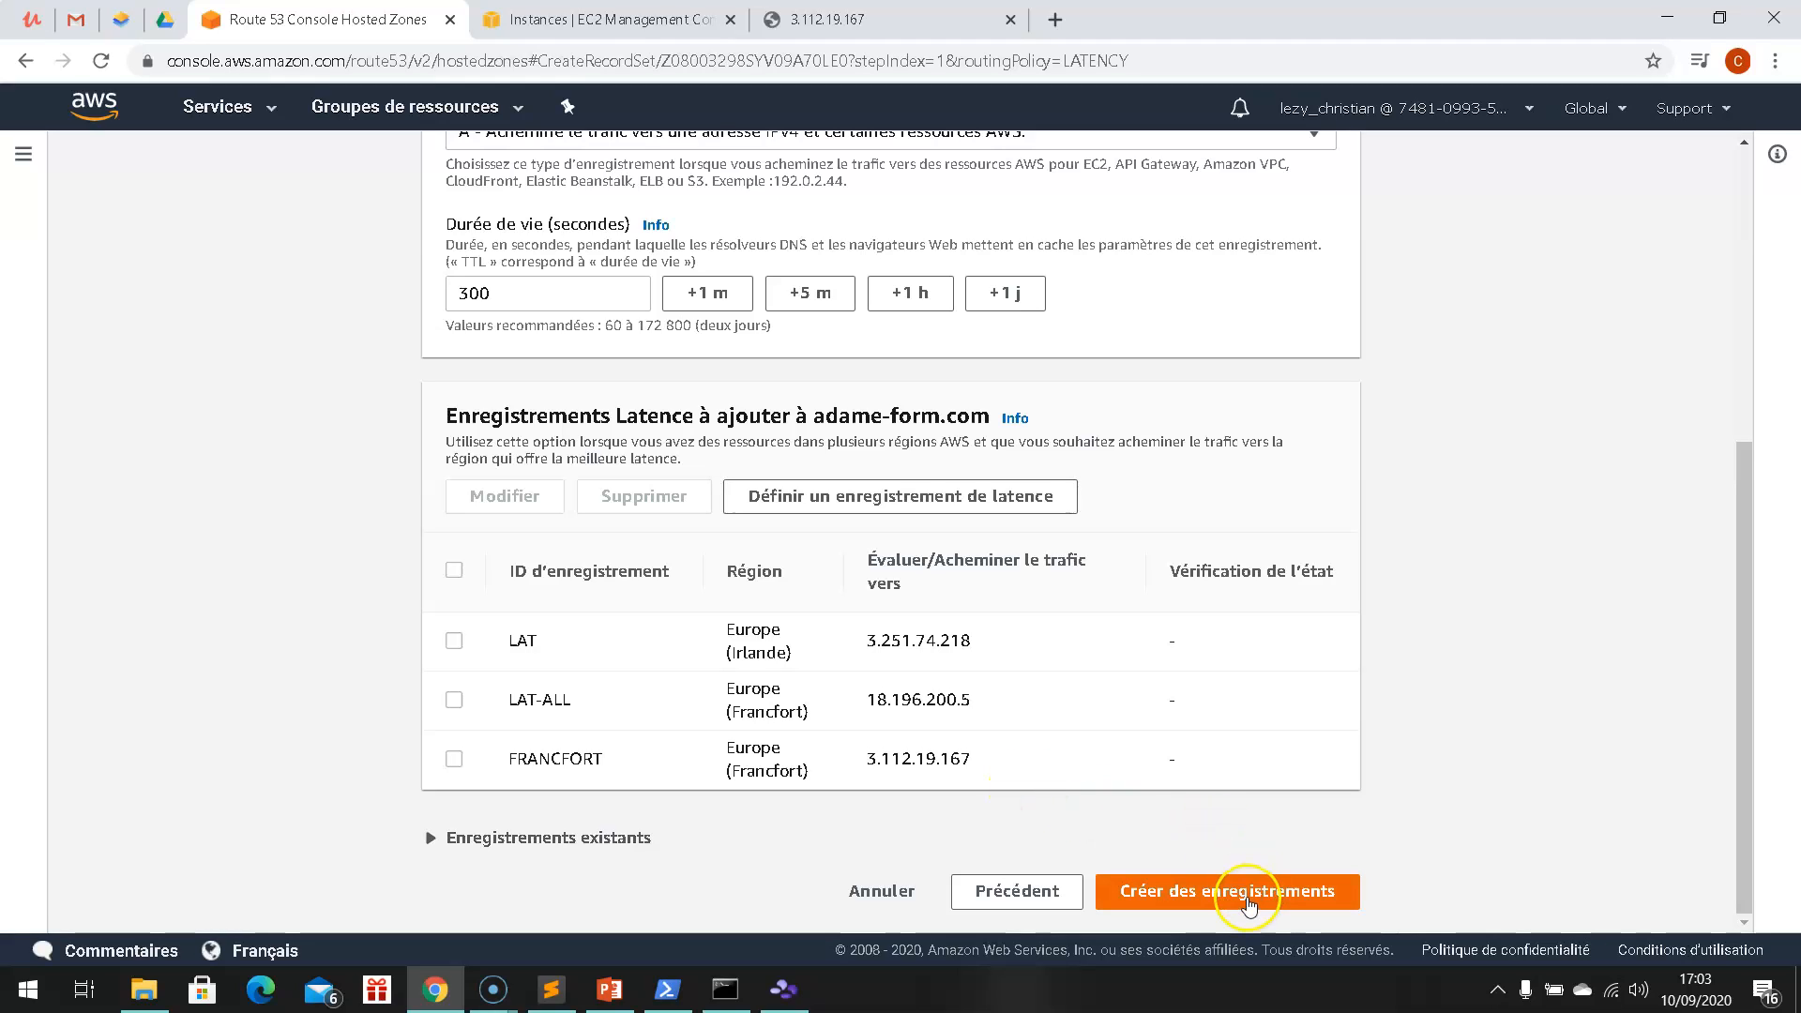
left_click(1248, 896)
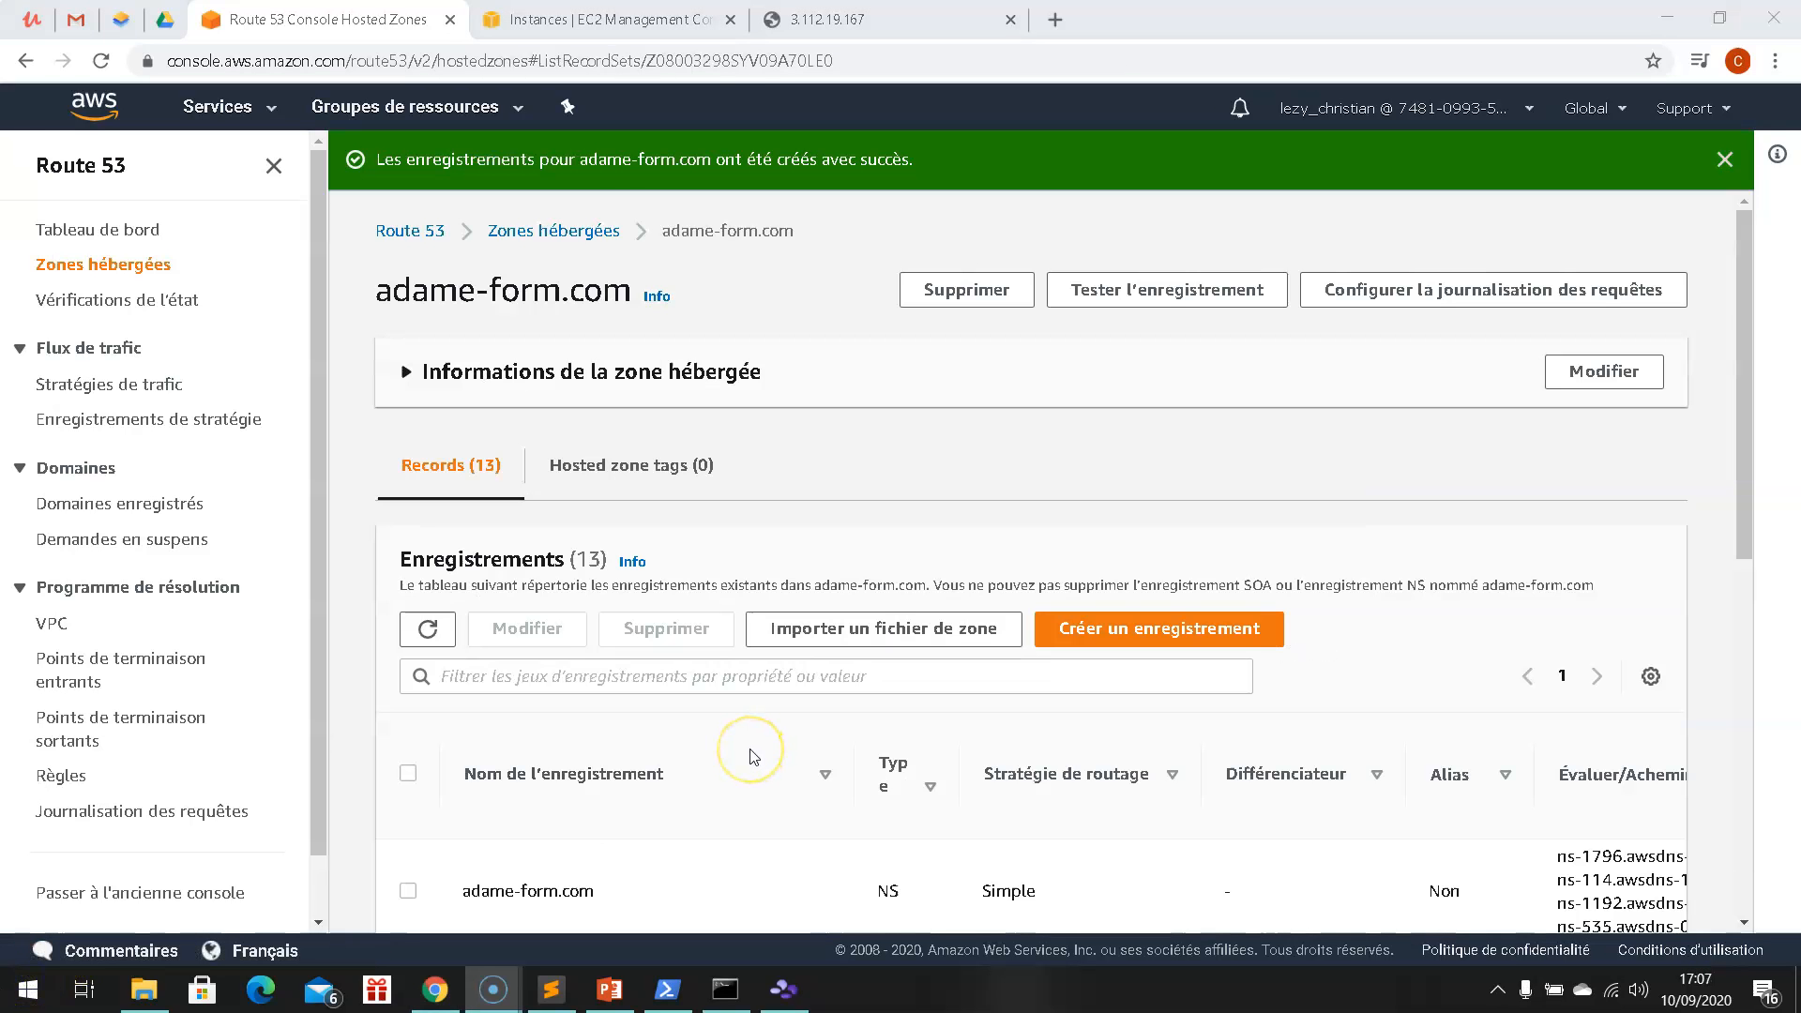
Copy the record name latence.adame-form.com from the hosted zone's record list
scroll(750, 755, "down", 4)
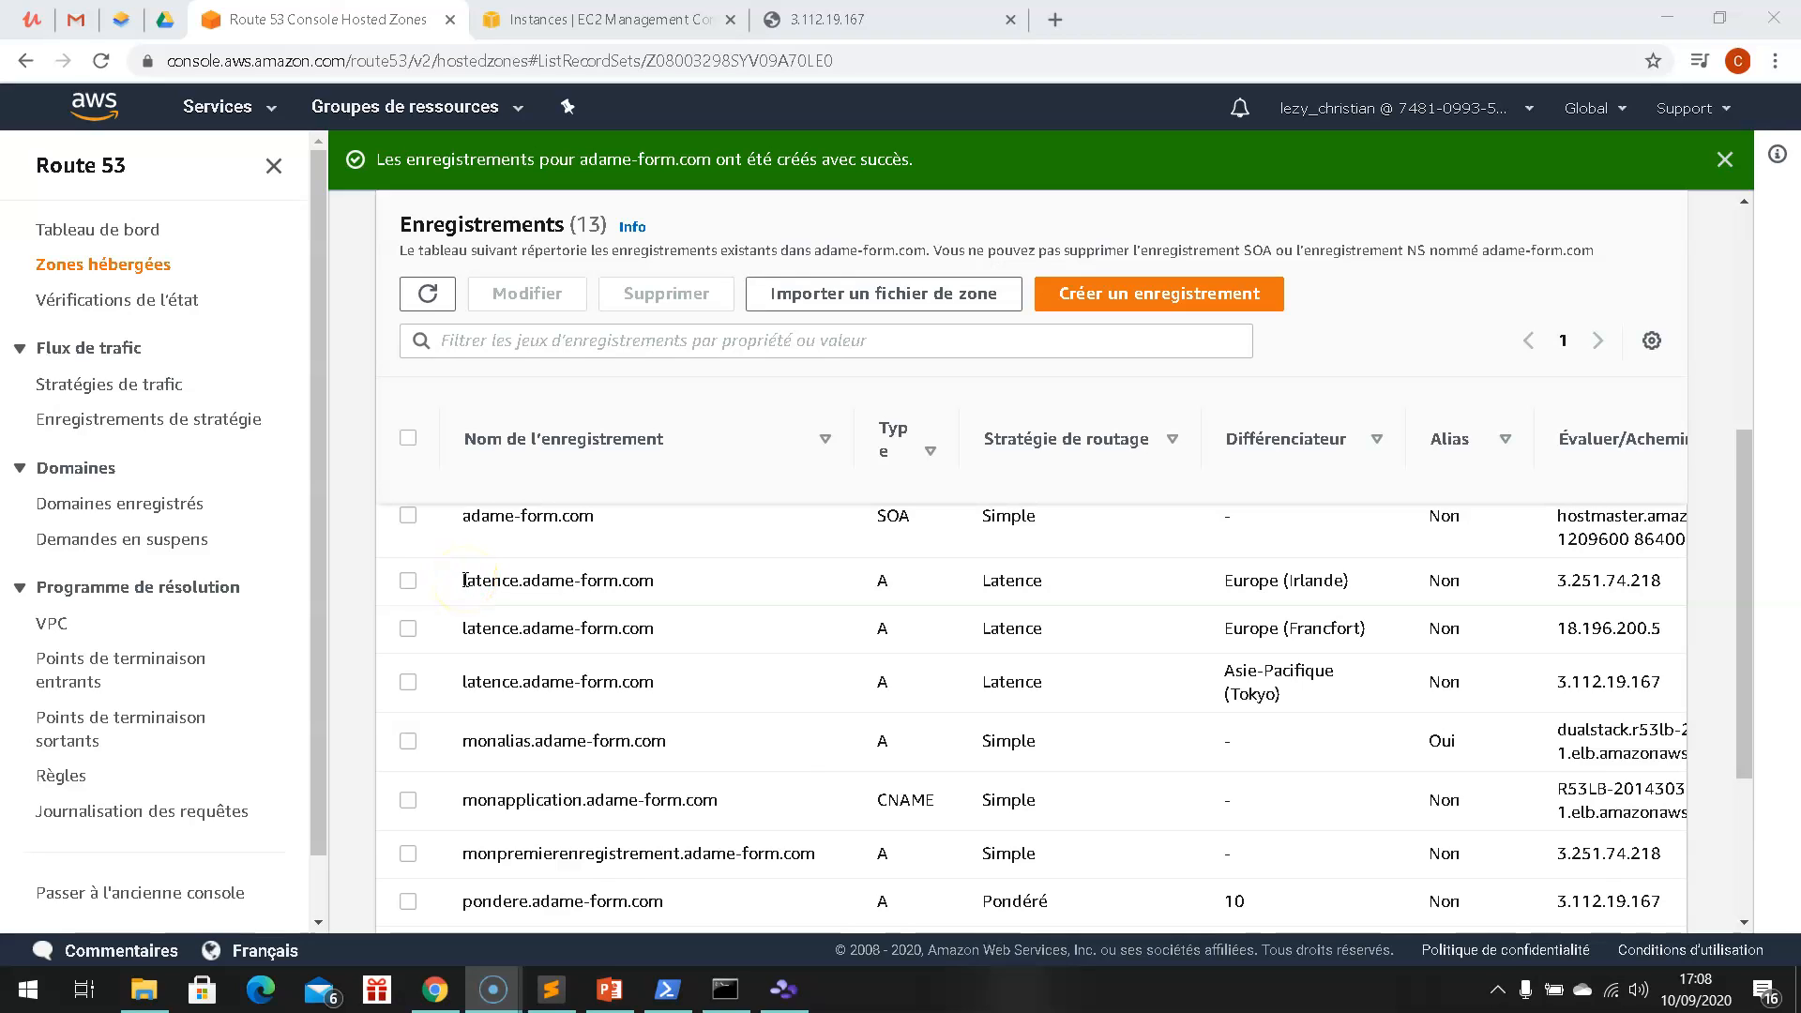
left_click_drag(465, 580, 655, 581)
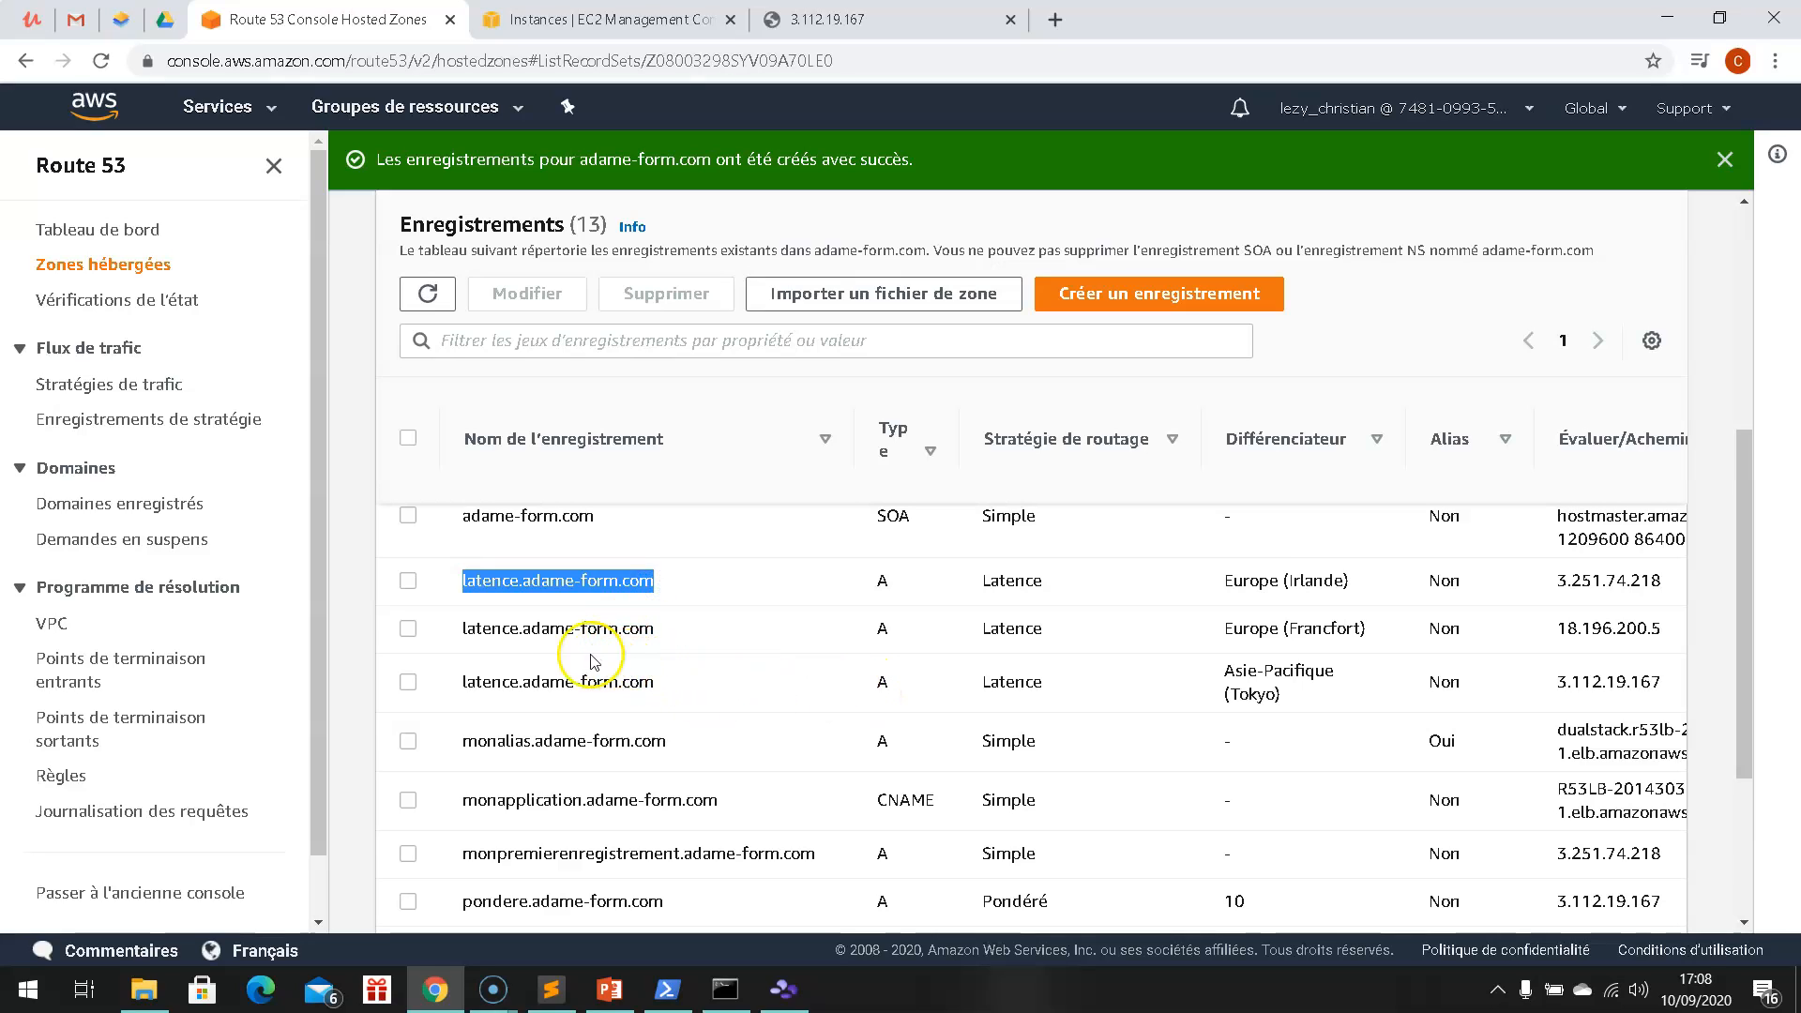
left_click_drag(663, 685, 462, 691)
right_click(463, 688)
left_click(518, 710)
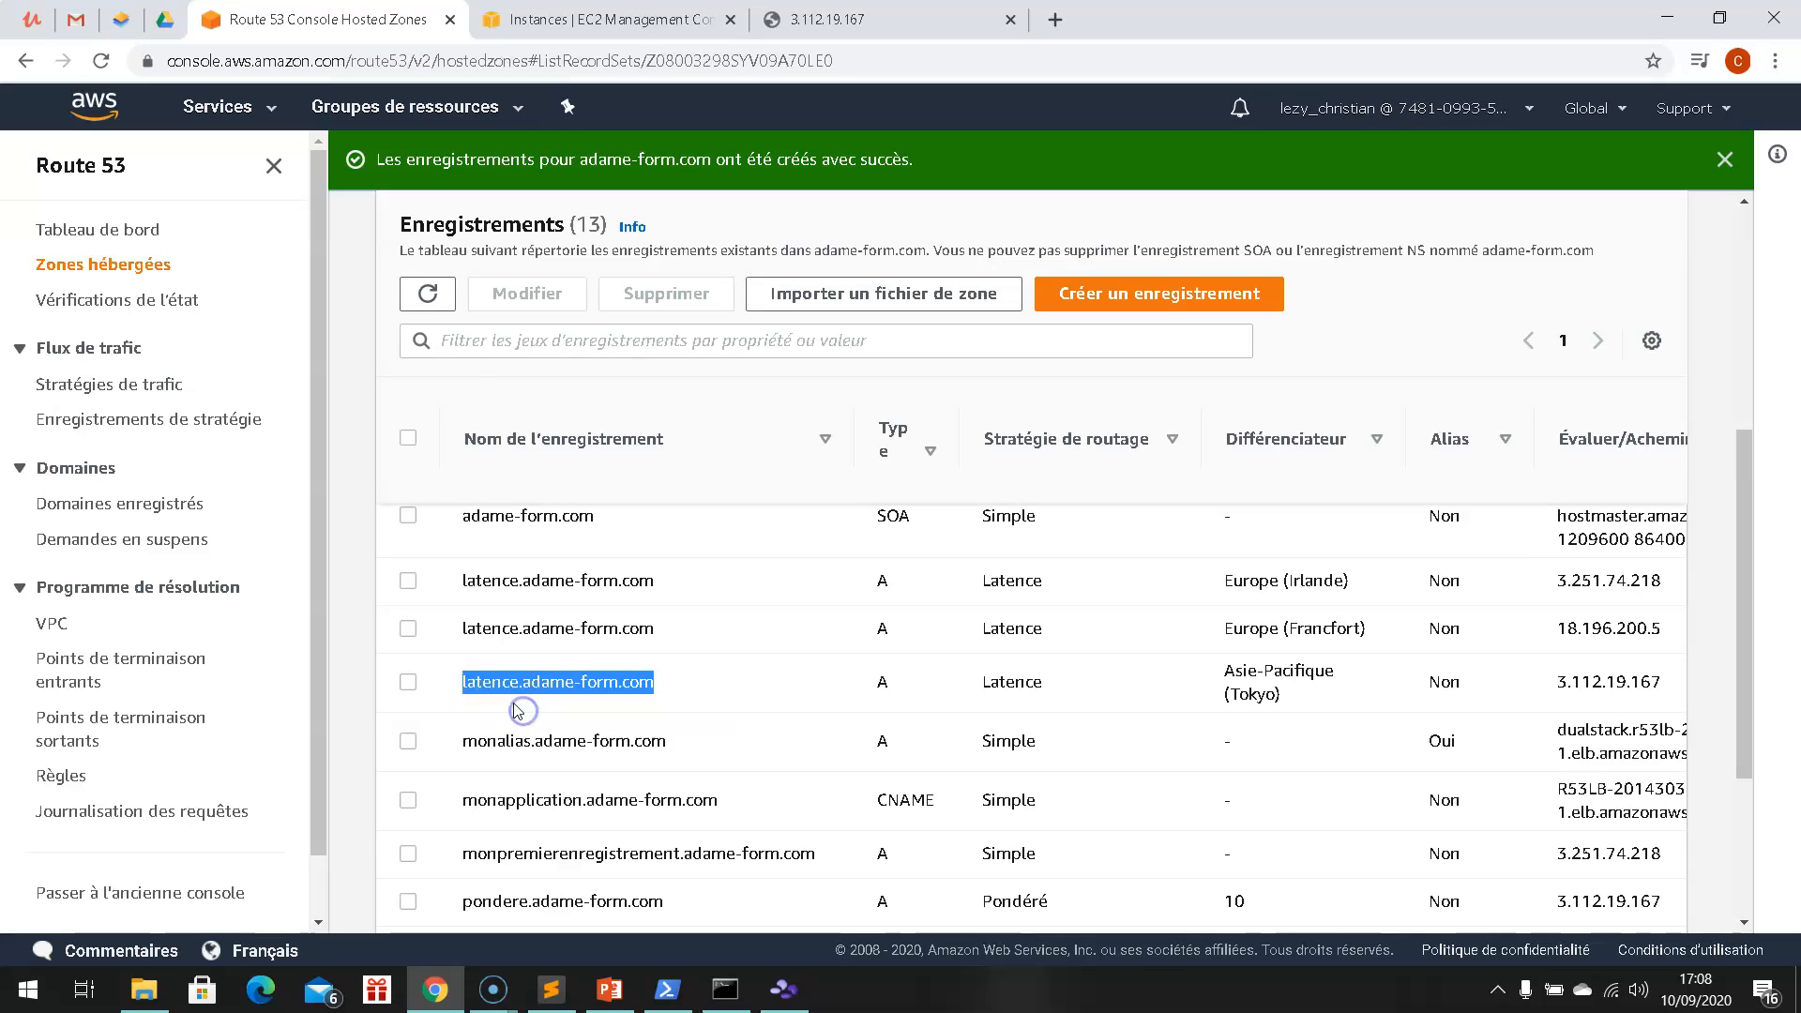
Load latence.adame-form.com in the browser tab showing 3.112.19.167, check which availability zone responds, and return to the Route 53 records
left_click(844, 19)
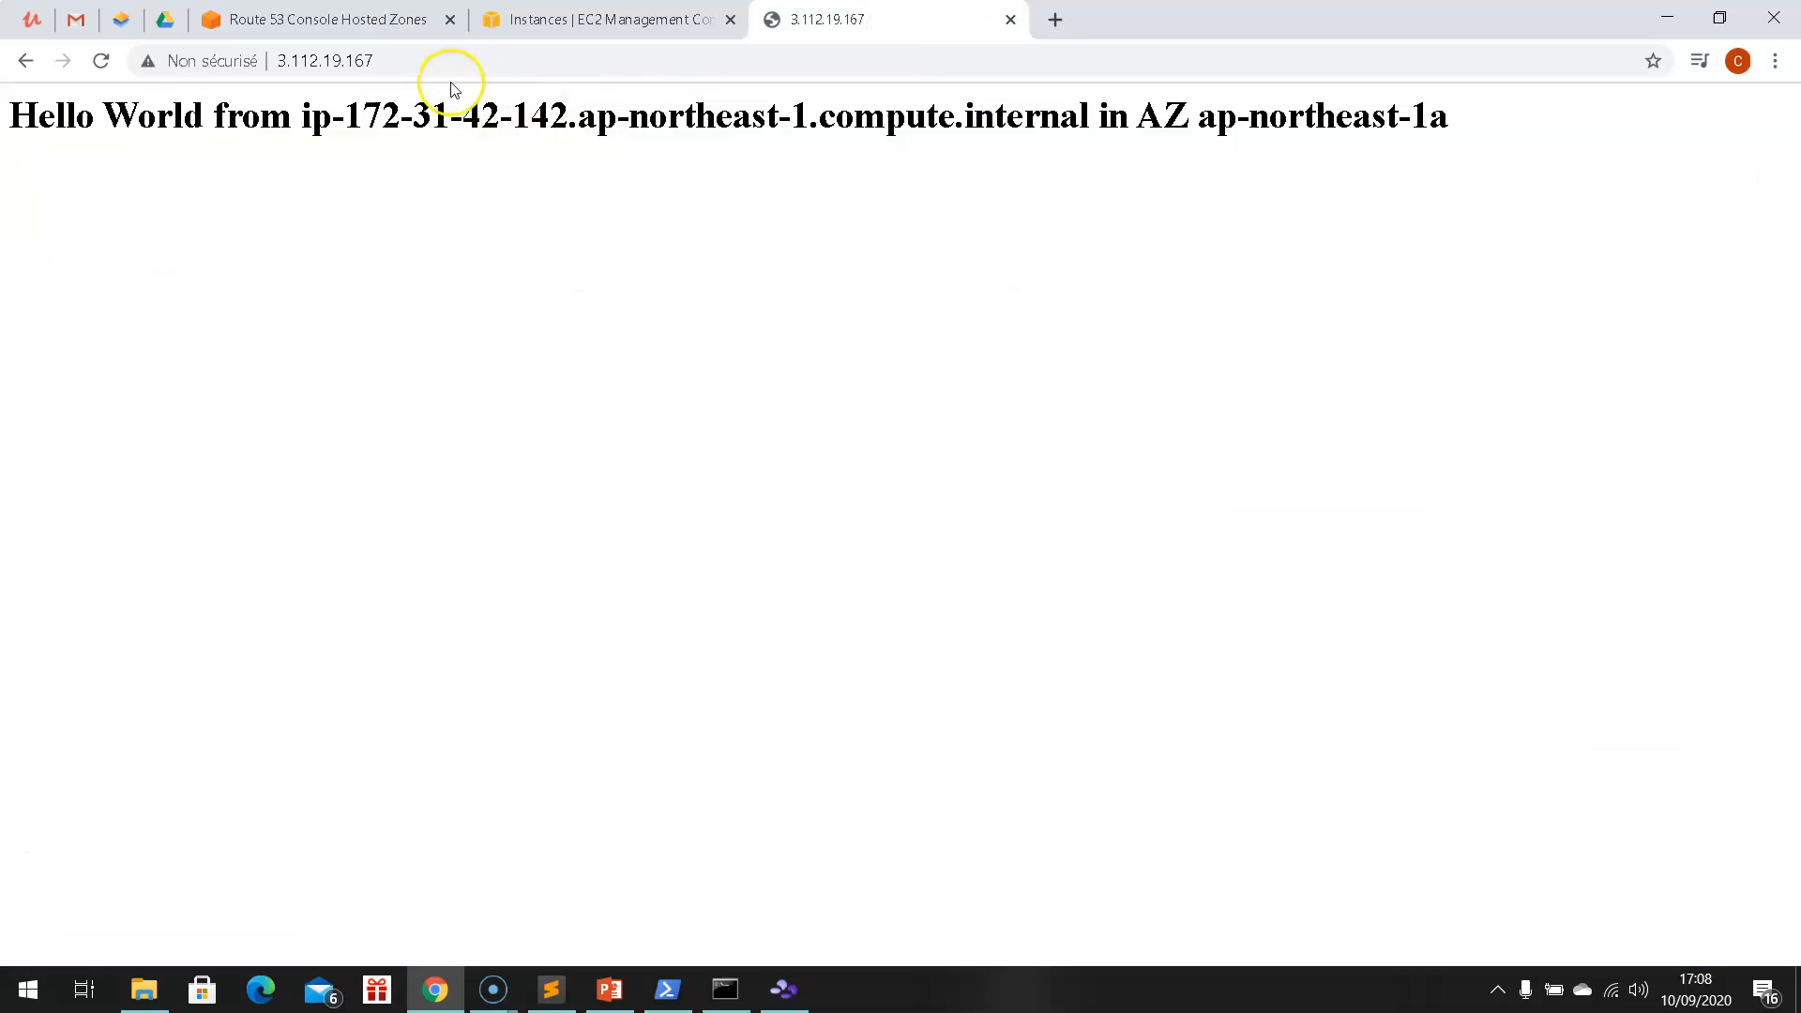
left_click(356, 61)
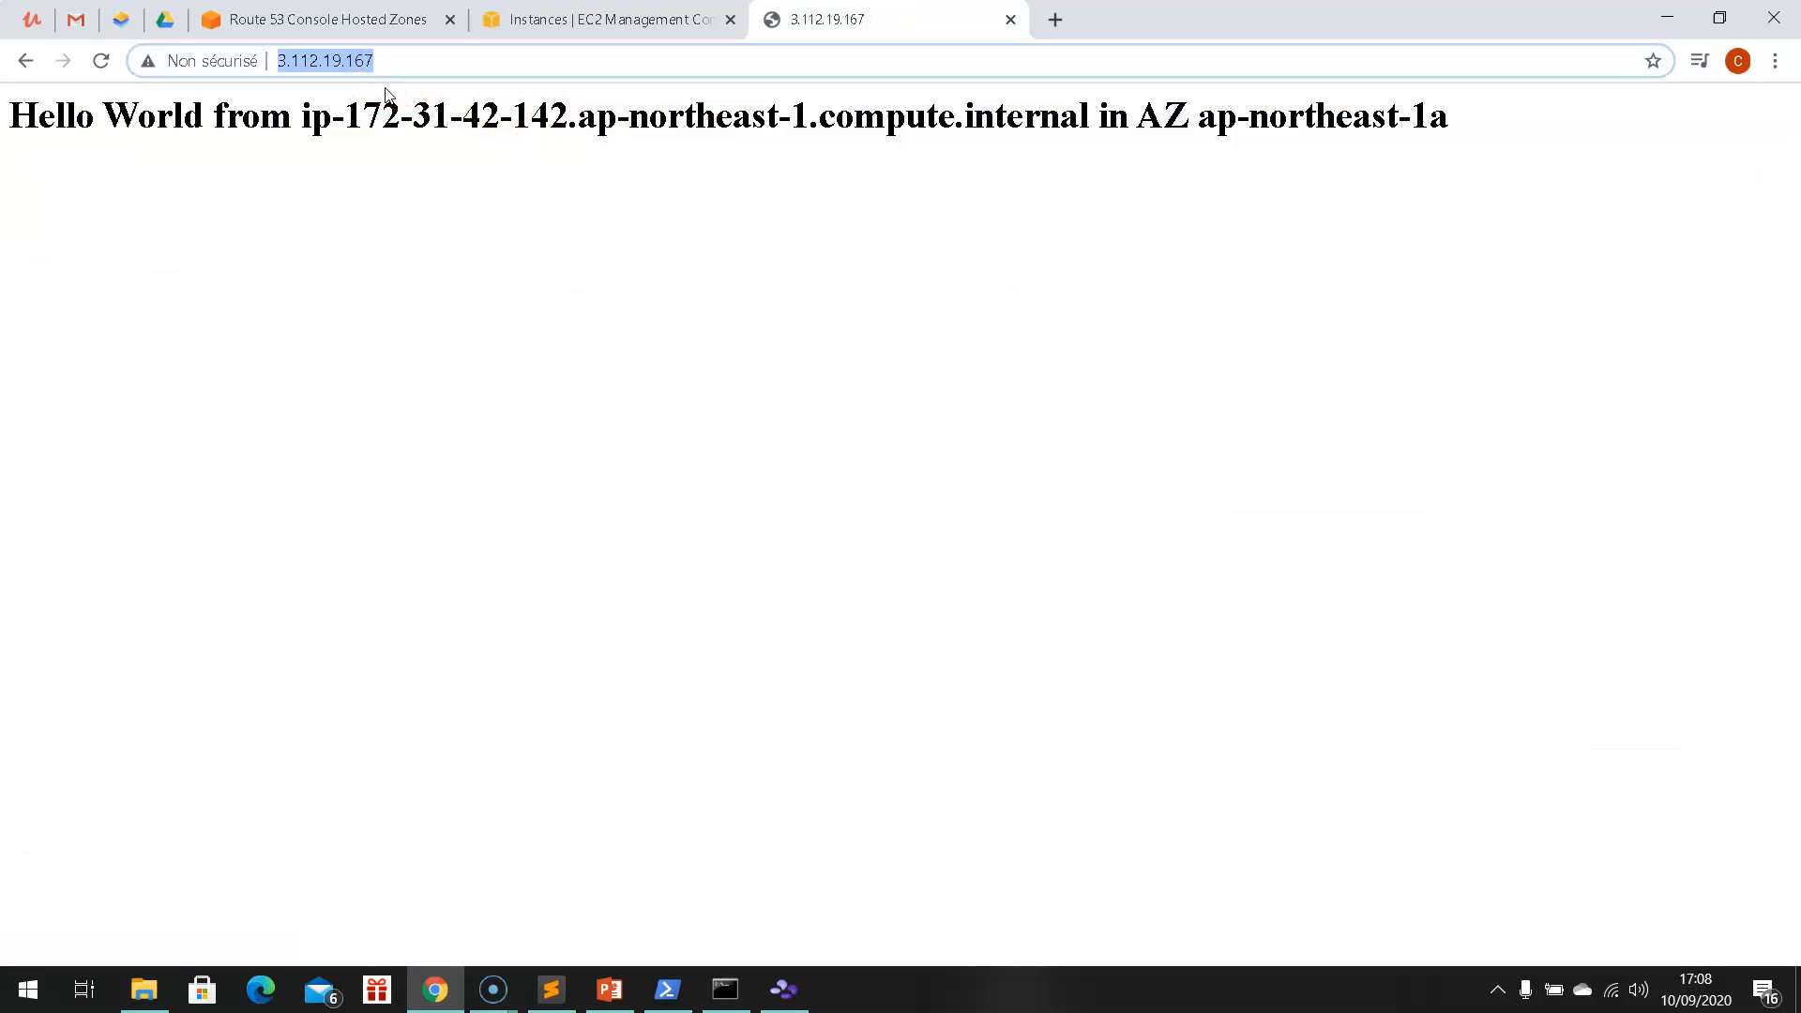
key("ctrl+v")
key("Return")
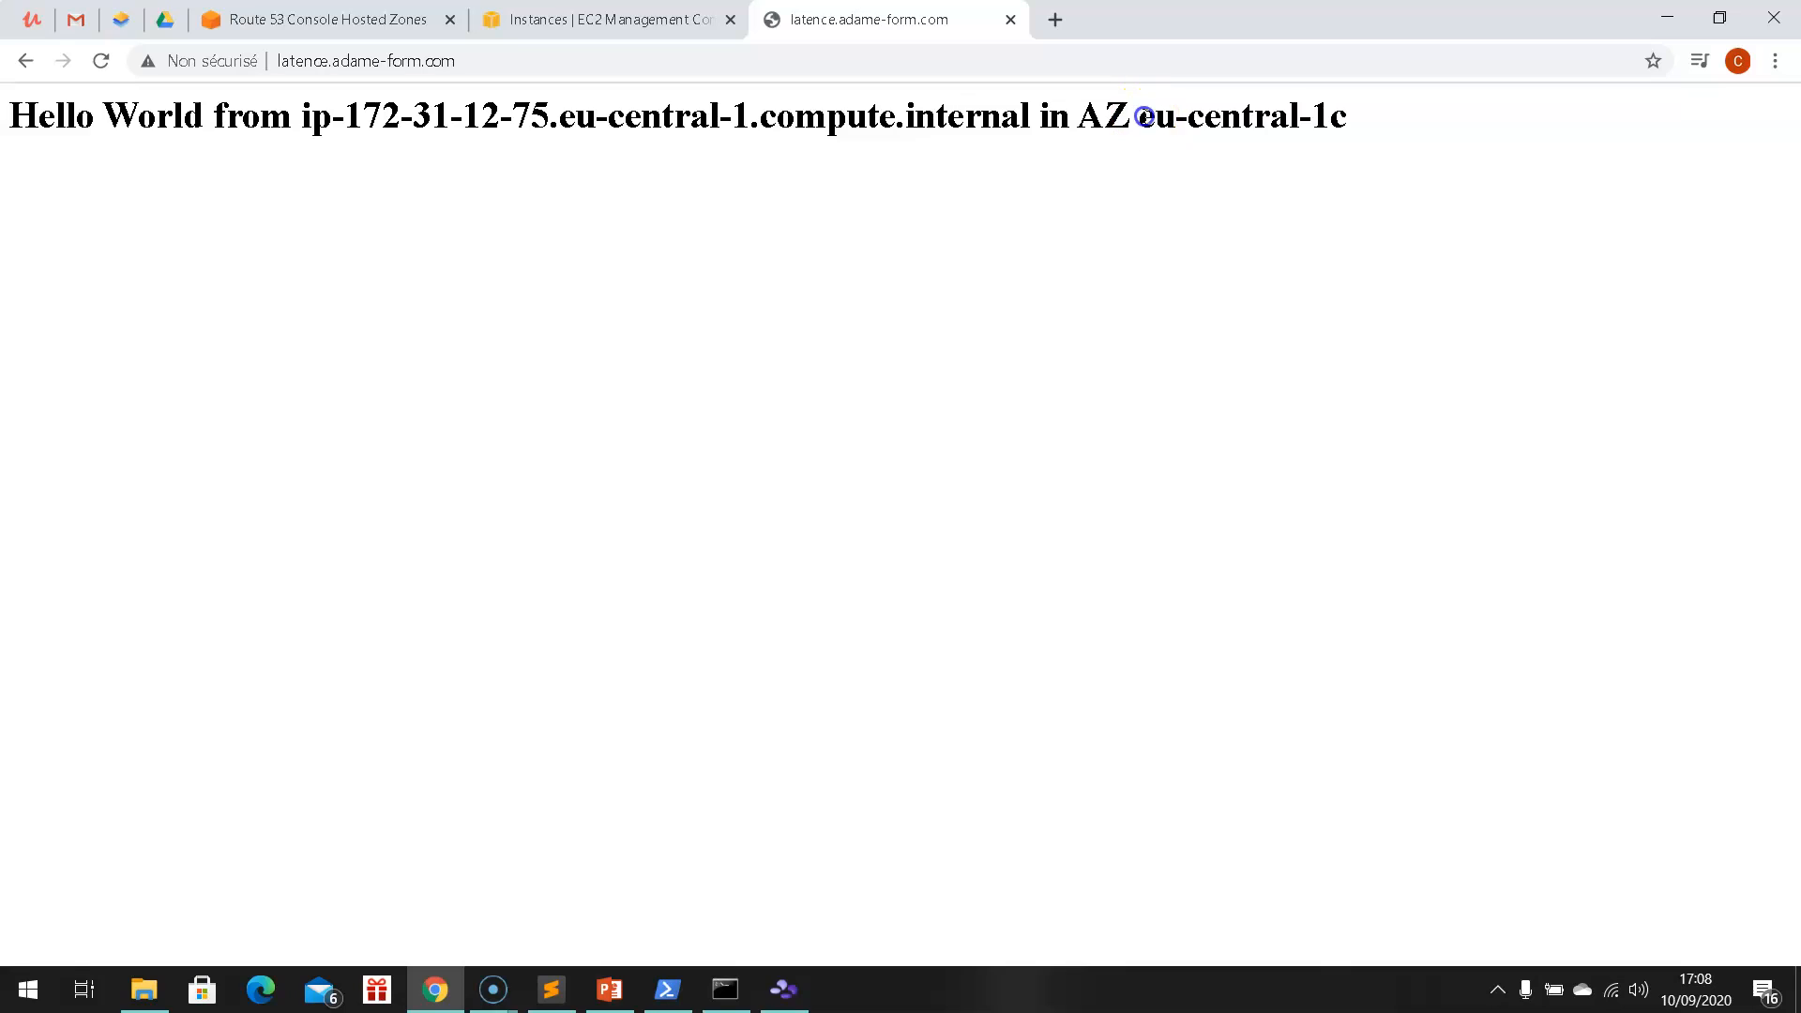
left_click_drag(1145, 117, 1415, 127)
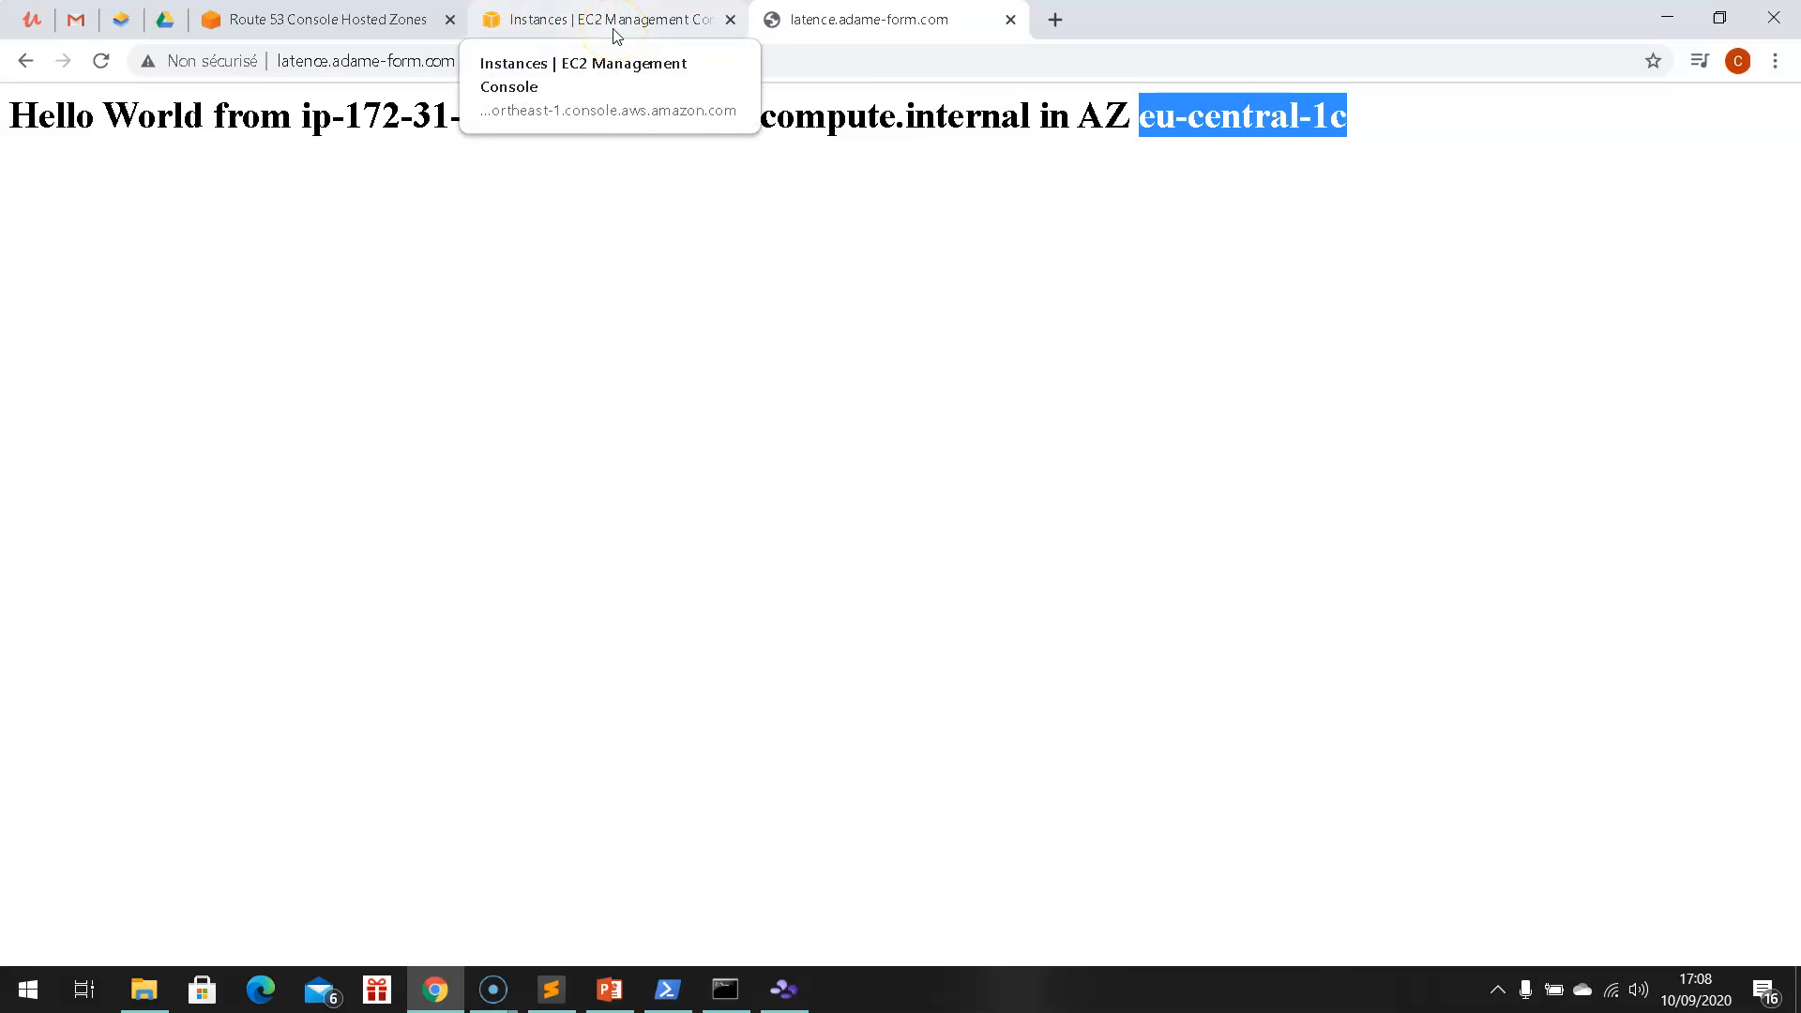
left_click(331, 28)
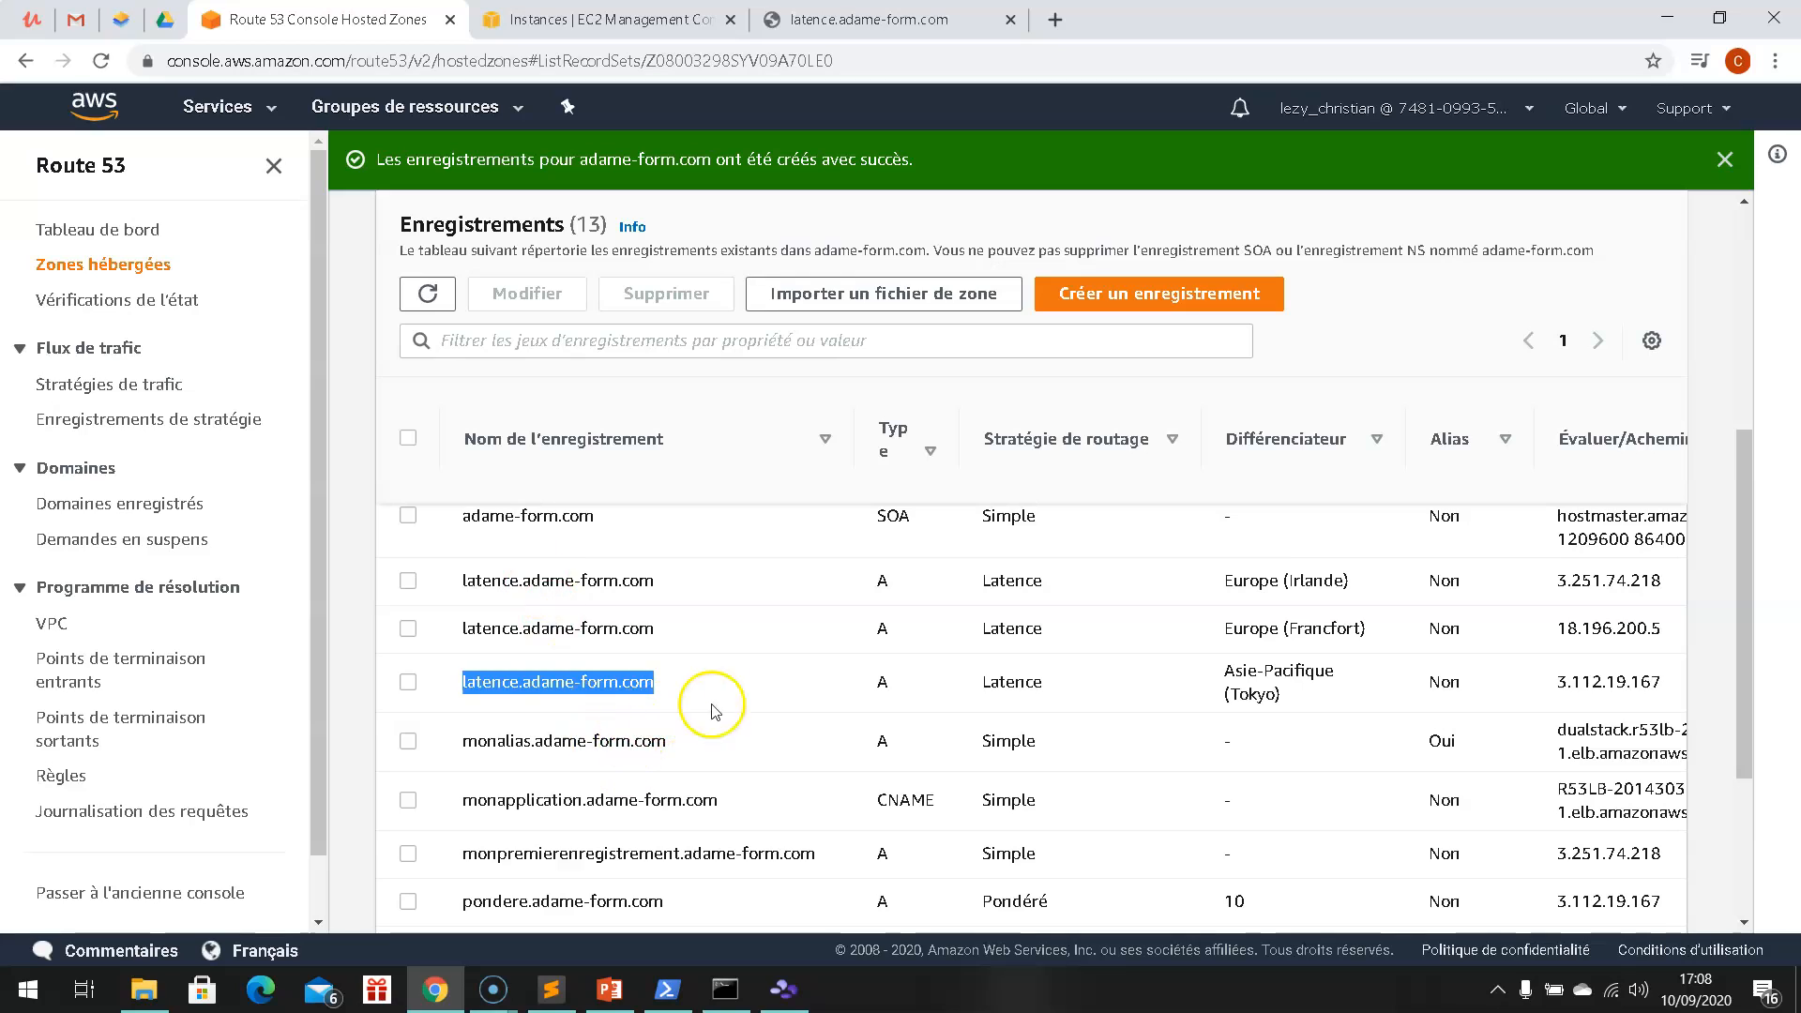